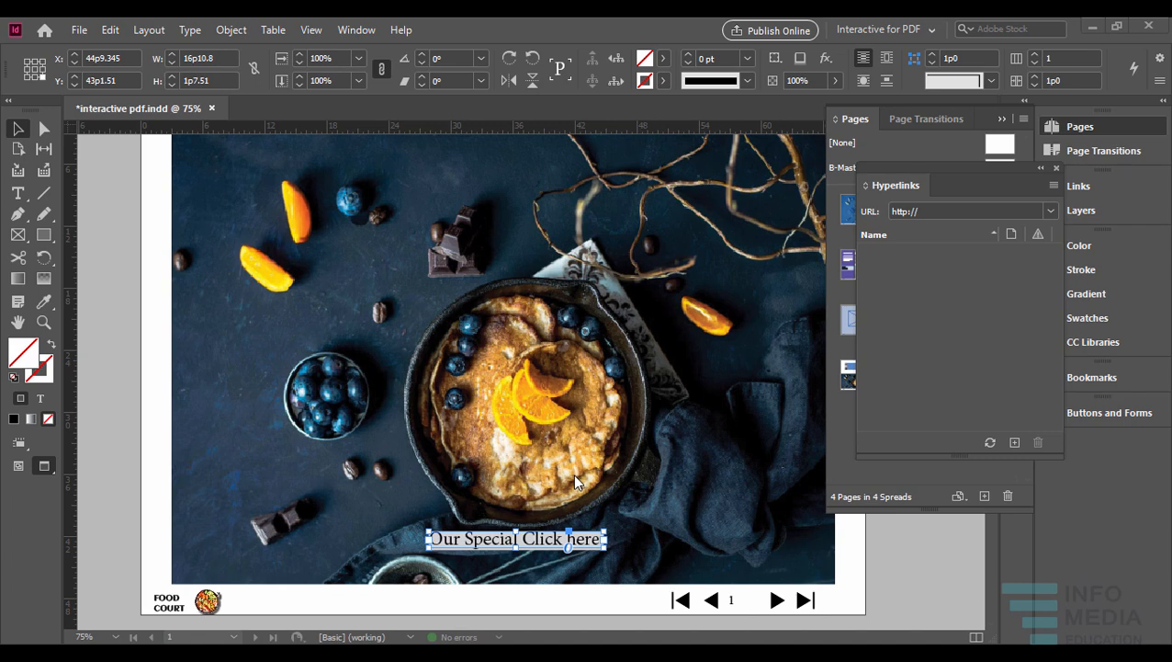
- Close the floating hyperlinks list, collapse the page list and deselect the "Our Special Click here" text frame
{"action": "left_click", "coordinate": [1056, 169]}
{"action": "left_click", "coordinate": [1002, 118]}
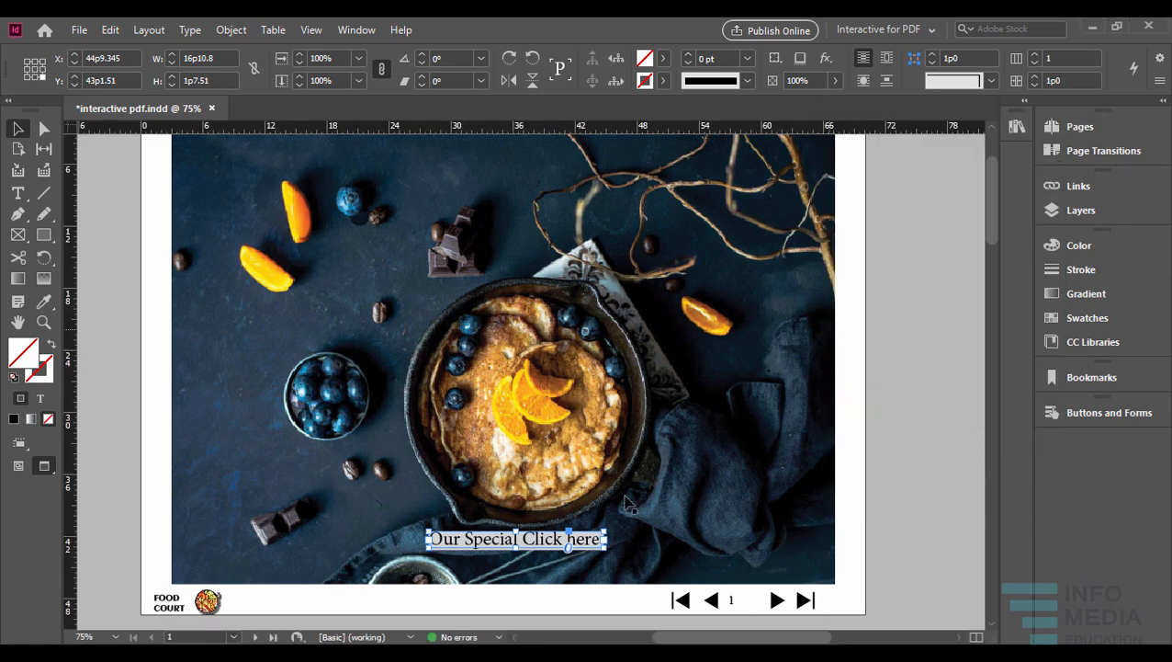
{"action": "left_click", "coordinate": [164, 603]}
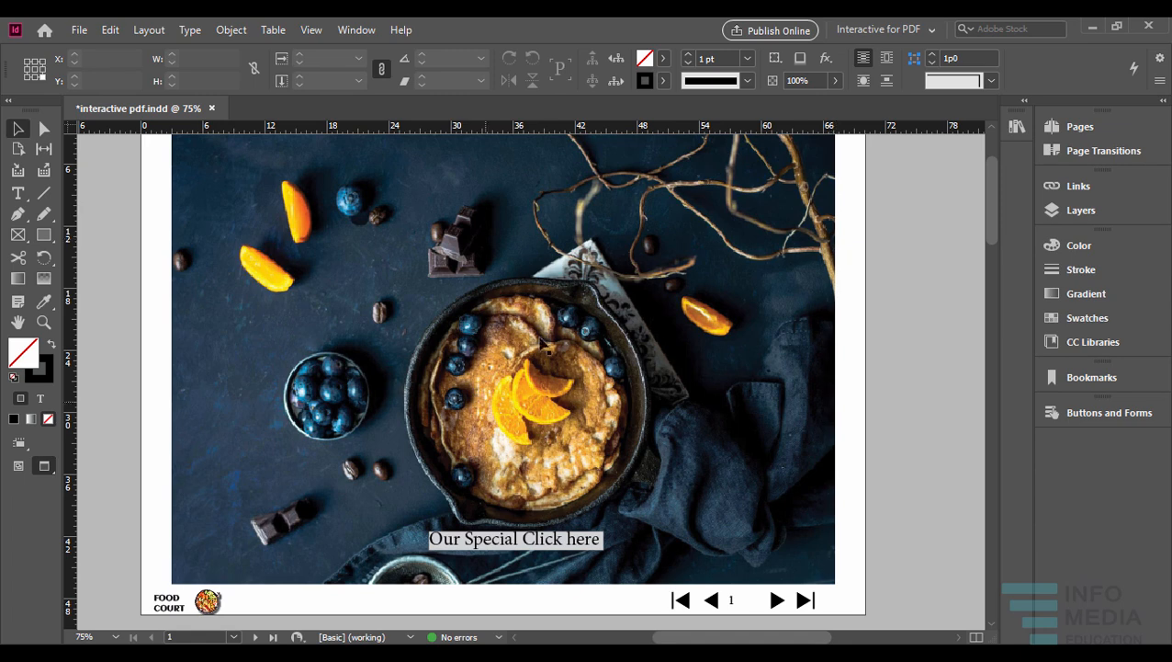
- Reset the Interactive for PDF workspace to its default layout
{"action": "left_click", "coordinate": [887, 31]}
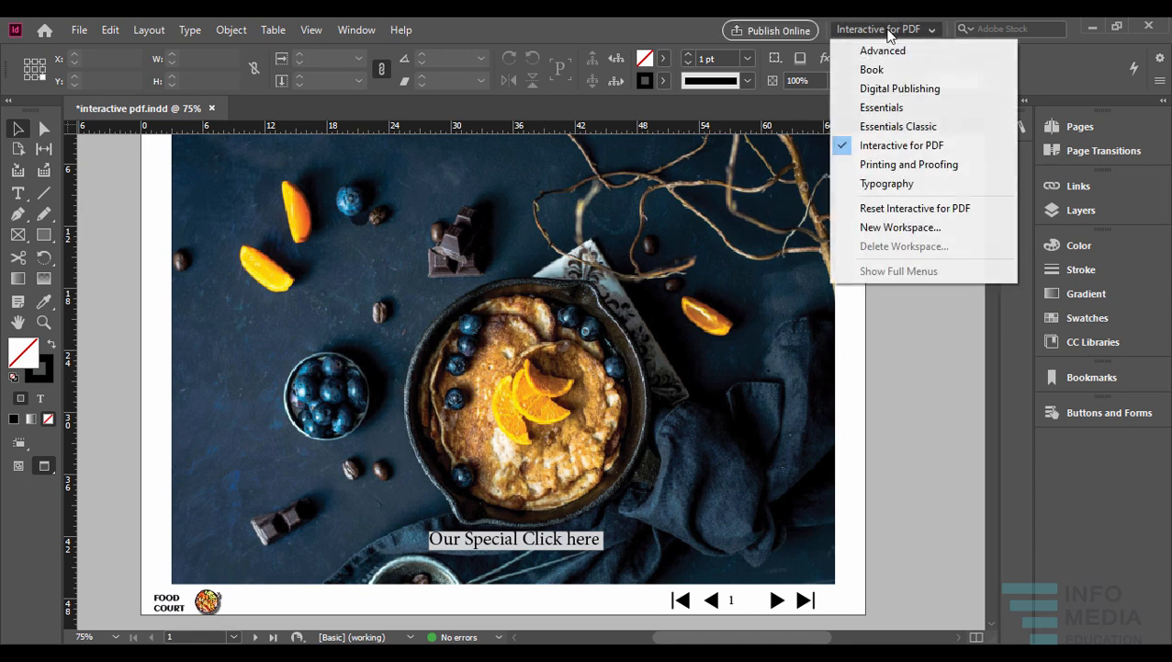
{"action": "left_click", "coordinate": [937, 149]}
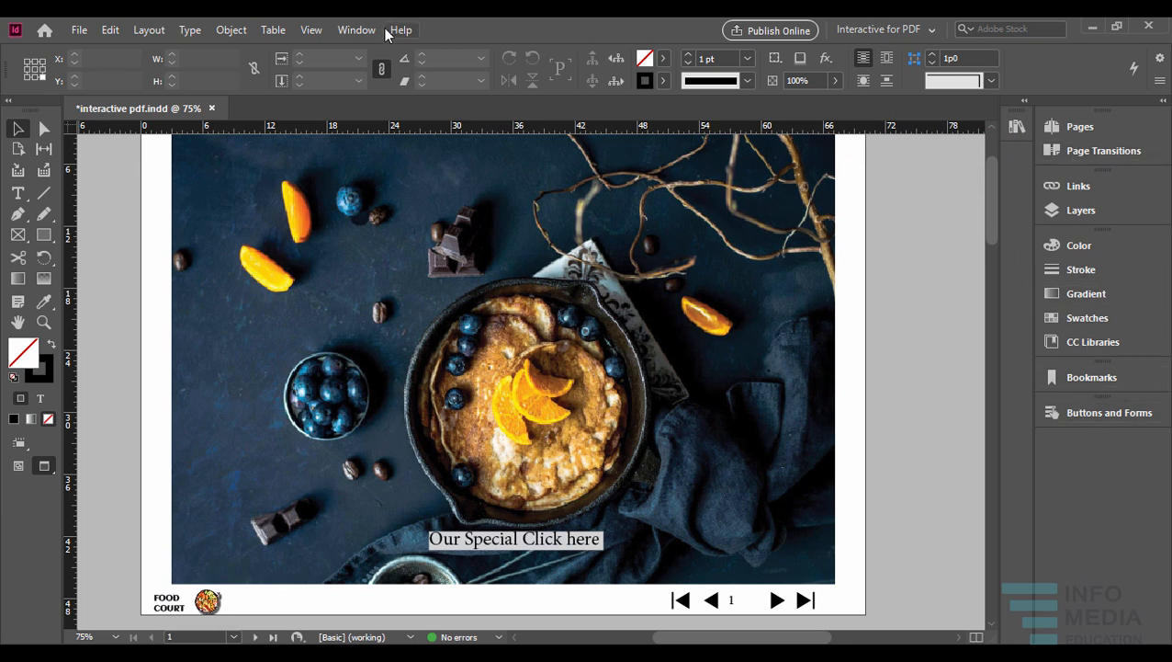
{"action": "left_click", "coordinate": [358, 31]}
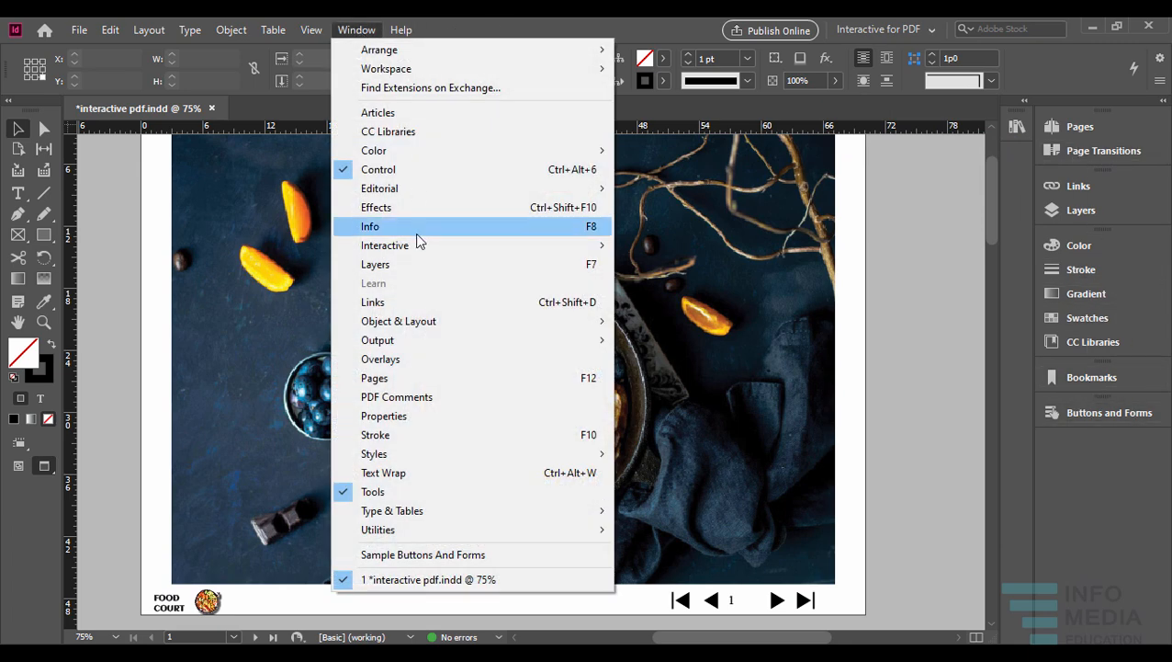
{"action": "mouse_move", "coordinate": [413, 250]}
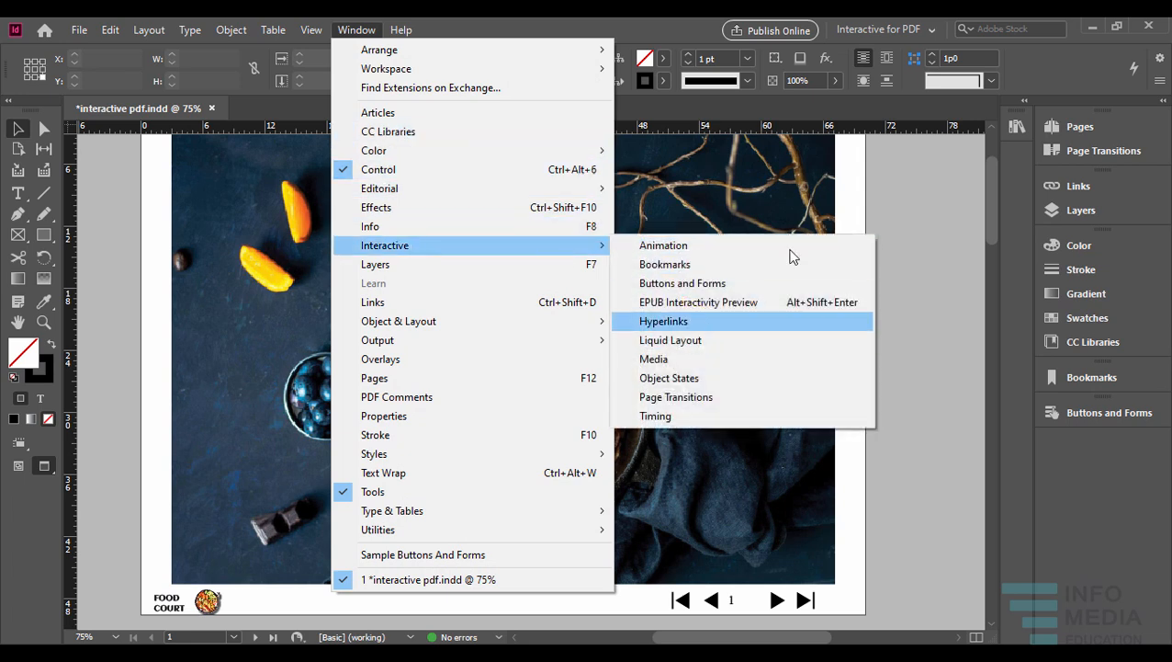
{"action": "left_click", "coordinate": [884, 31]}
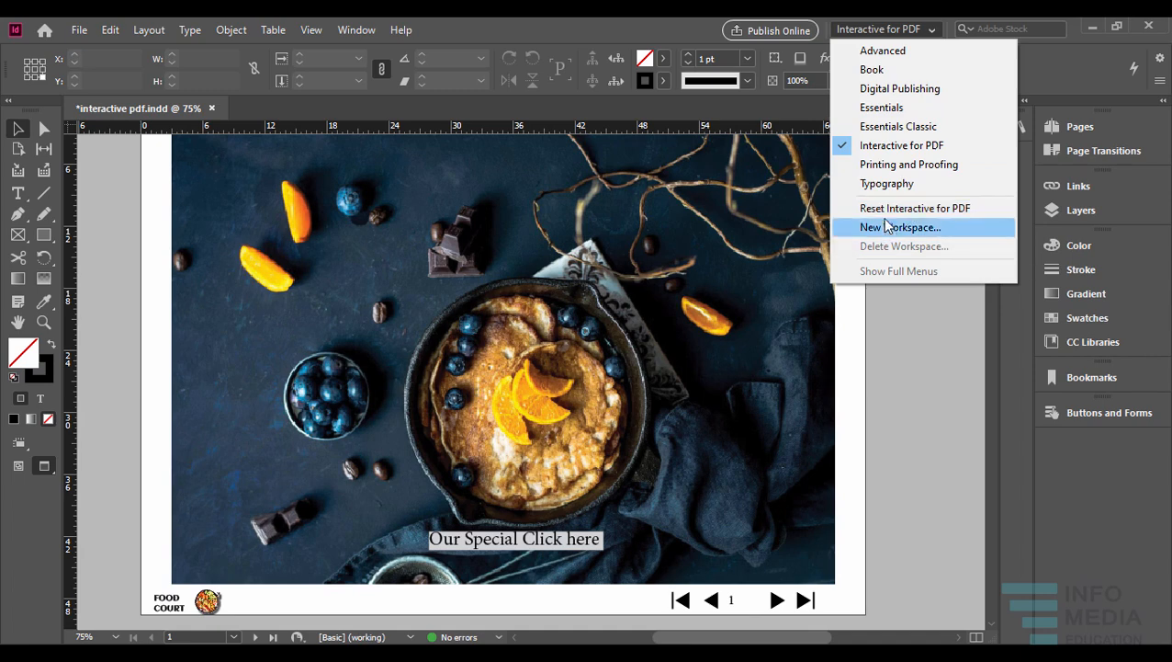
{"action": "left_click", "coordinate": [888, 212]}
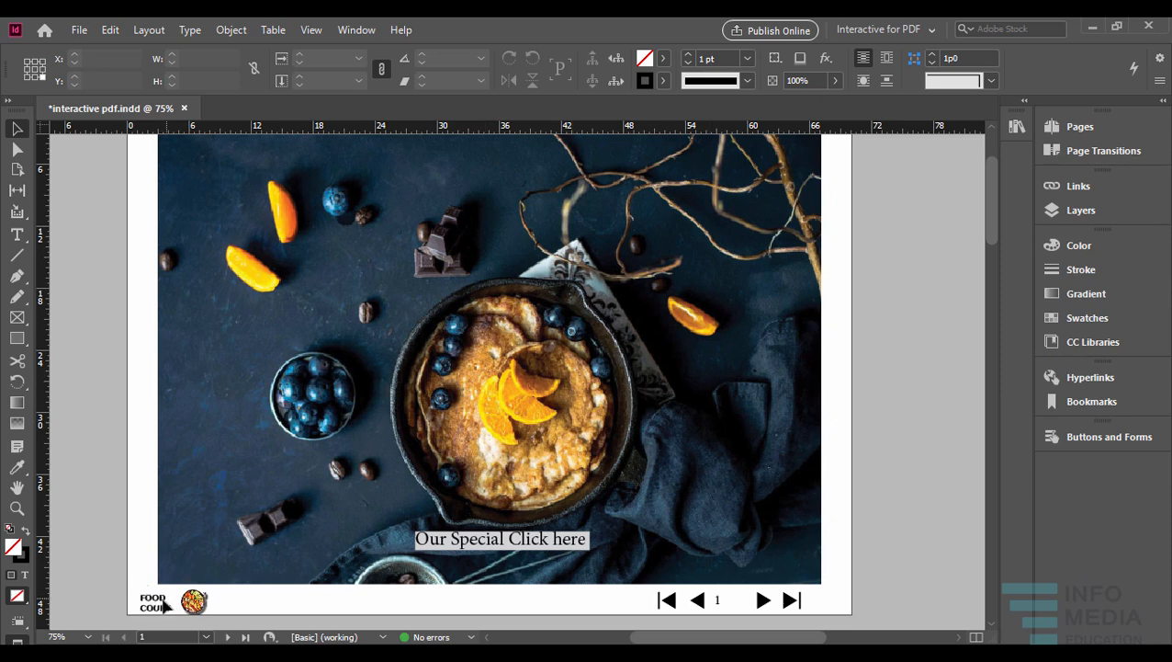
- Open the B-Master page and nudge the FOOD COURT logo group up by 2 points
{"action": "left_click", "coordinate": [207, 538]}
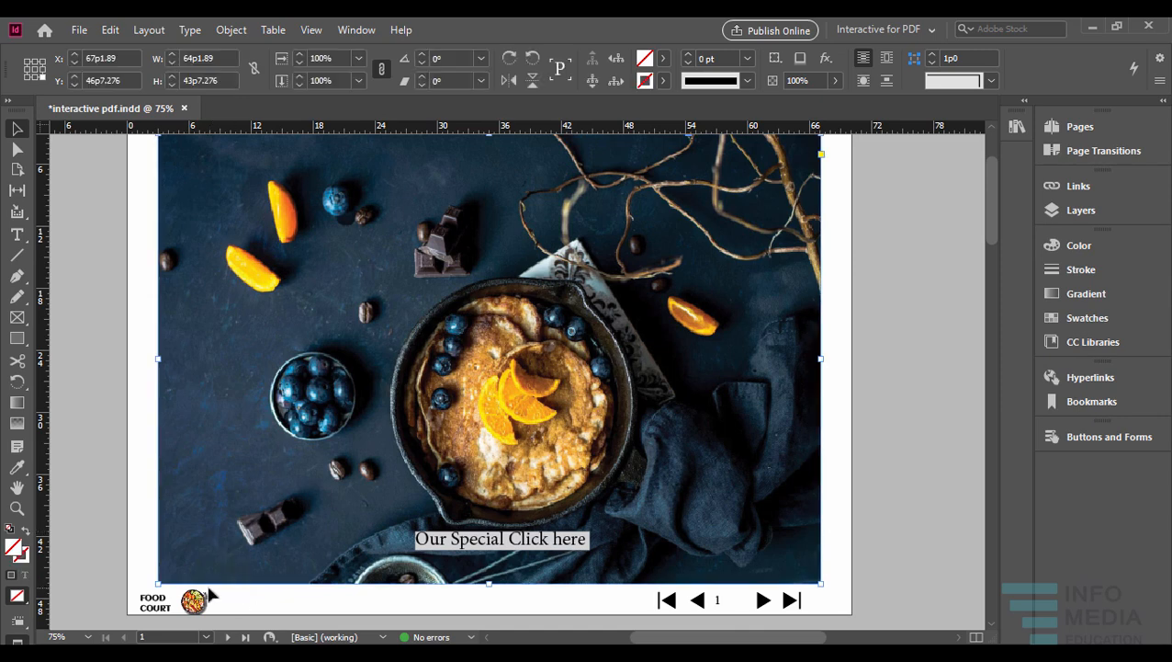
{"action": "left_click", "coordinate": [164, 614]}
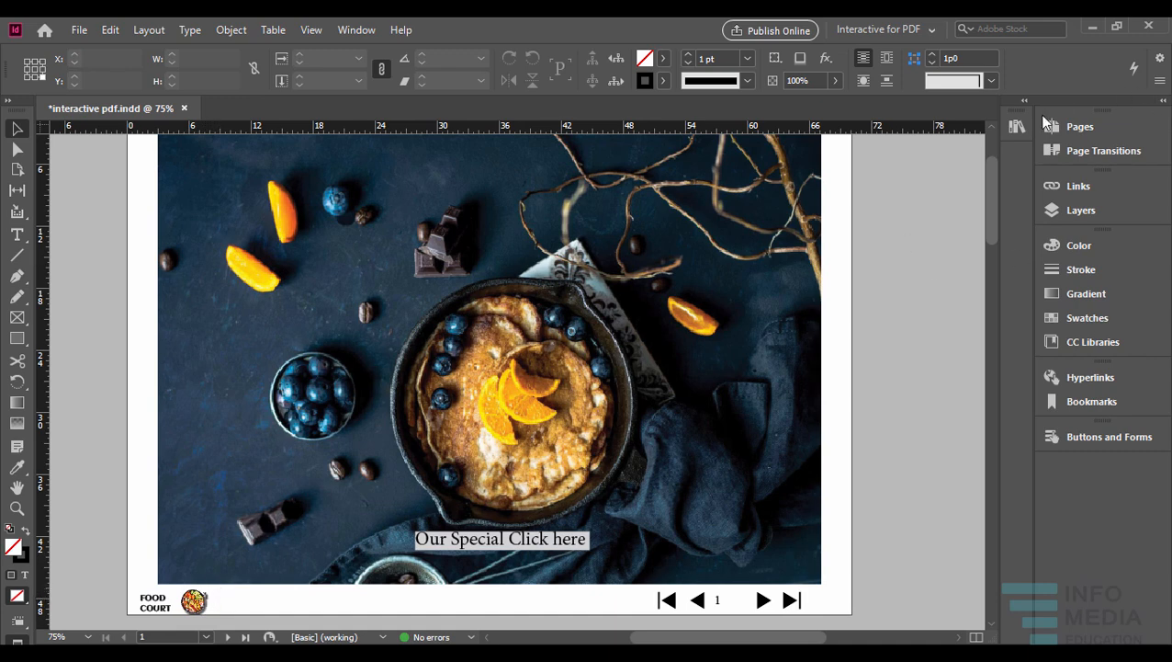
{"action": "left_click", "coordinate": [1084, 128]}
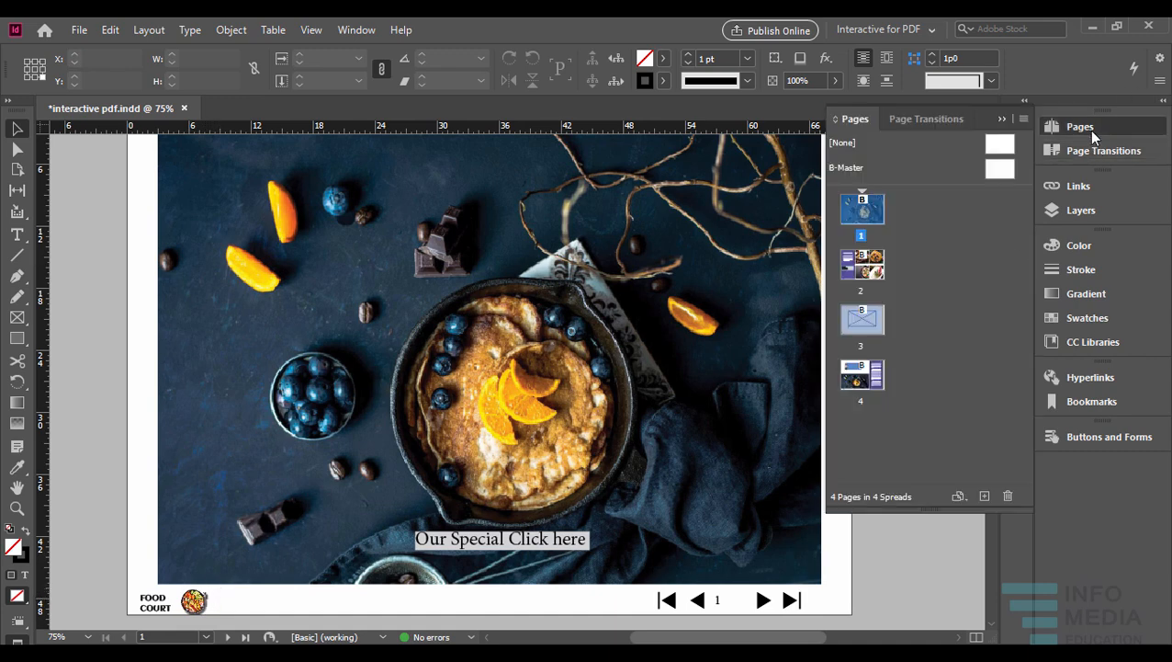
{"action": "double_click", "coordinate": [856, 169]}
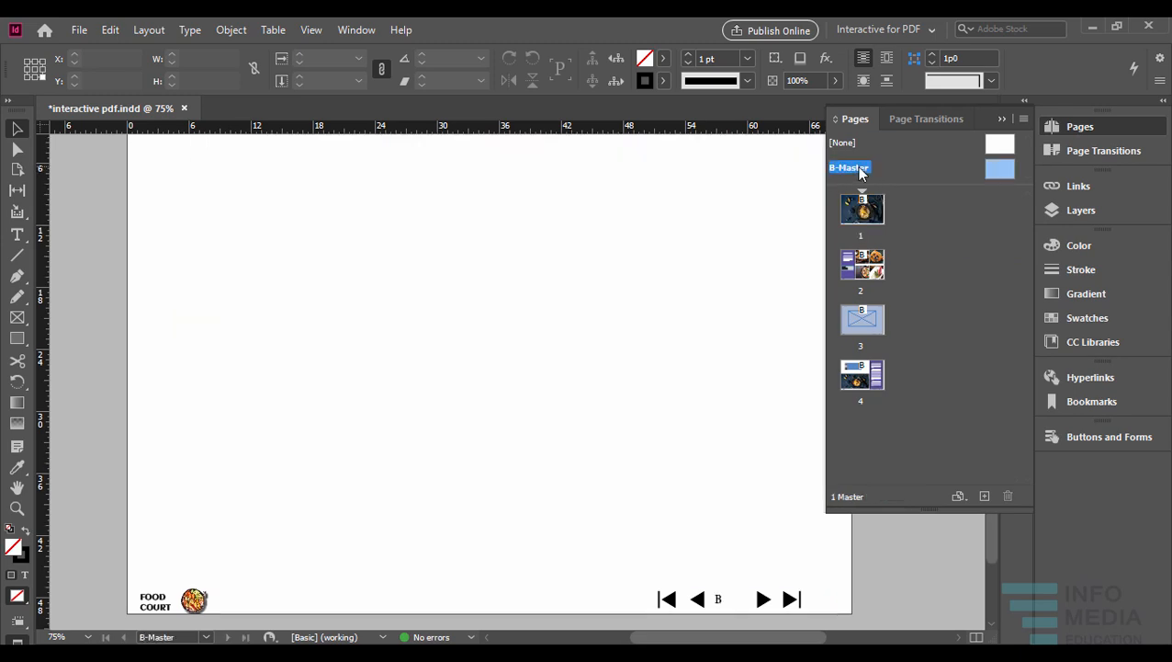
{"action": "left_click", "coordinate": [194, 606]}
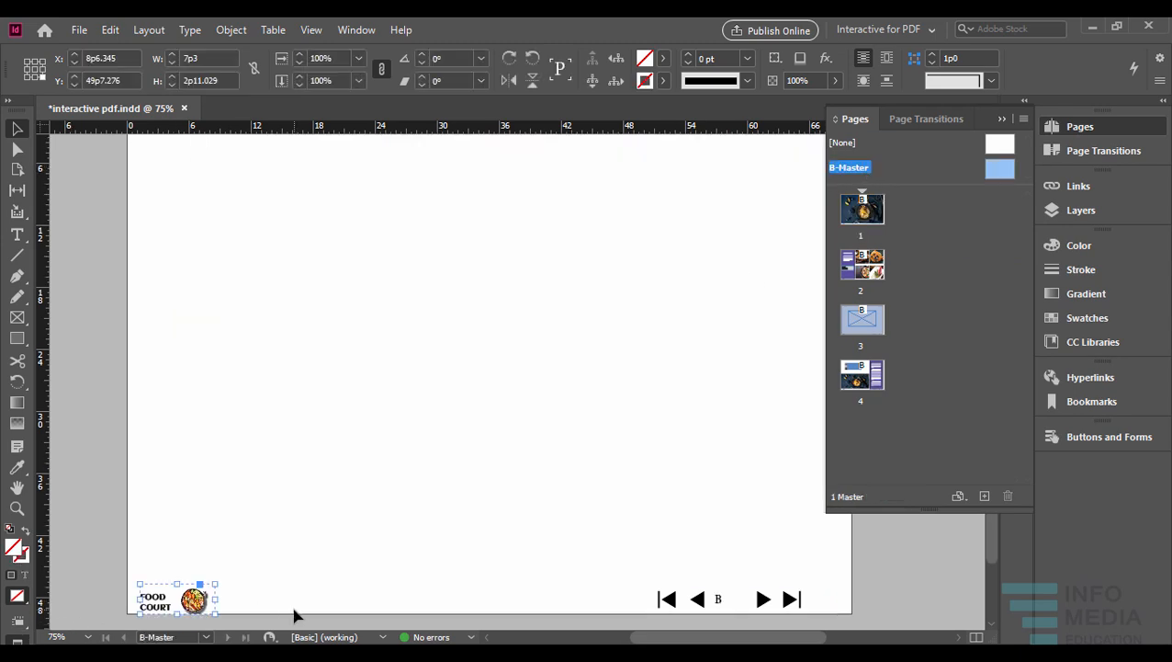
{"action": "key", "text": "Up"}
{"action": "key", "text": "Up"}
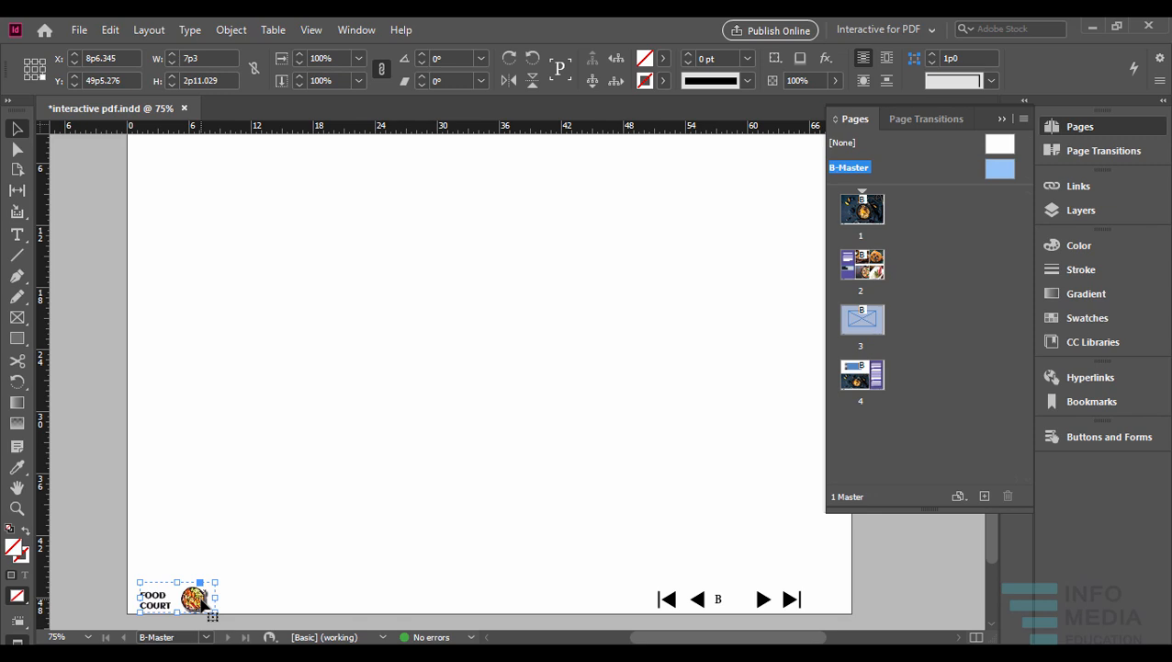
{"action": "left_click", "coordinate": [1087, 378]}
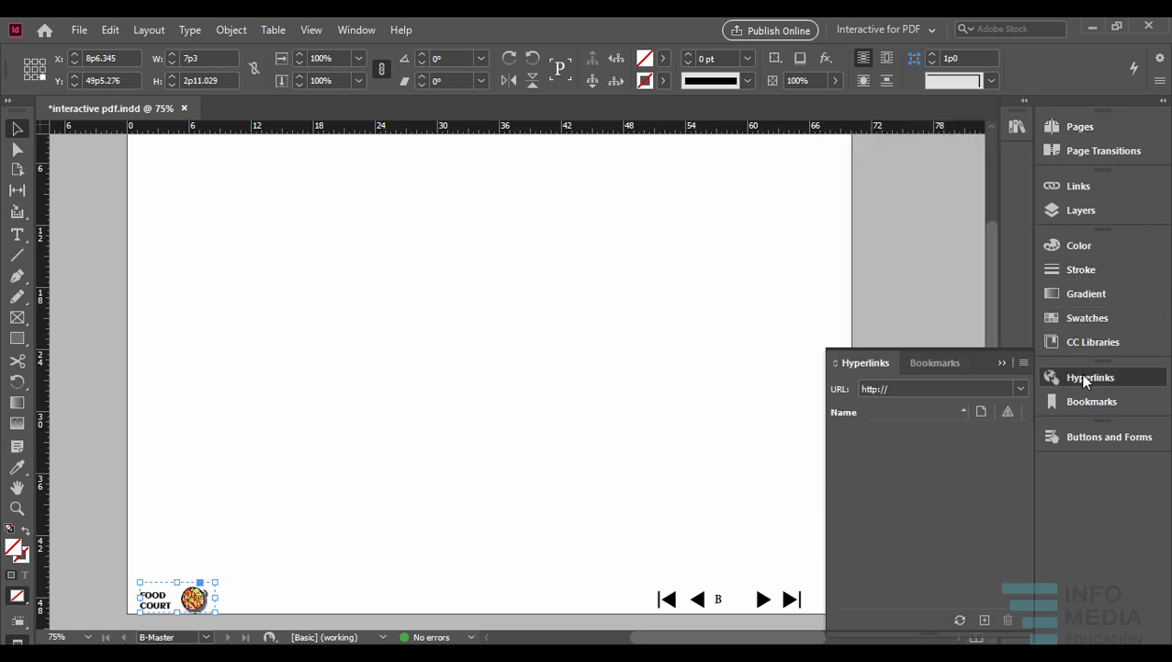
{"action": "left_click", "coordinate": [947, 388]}
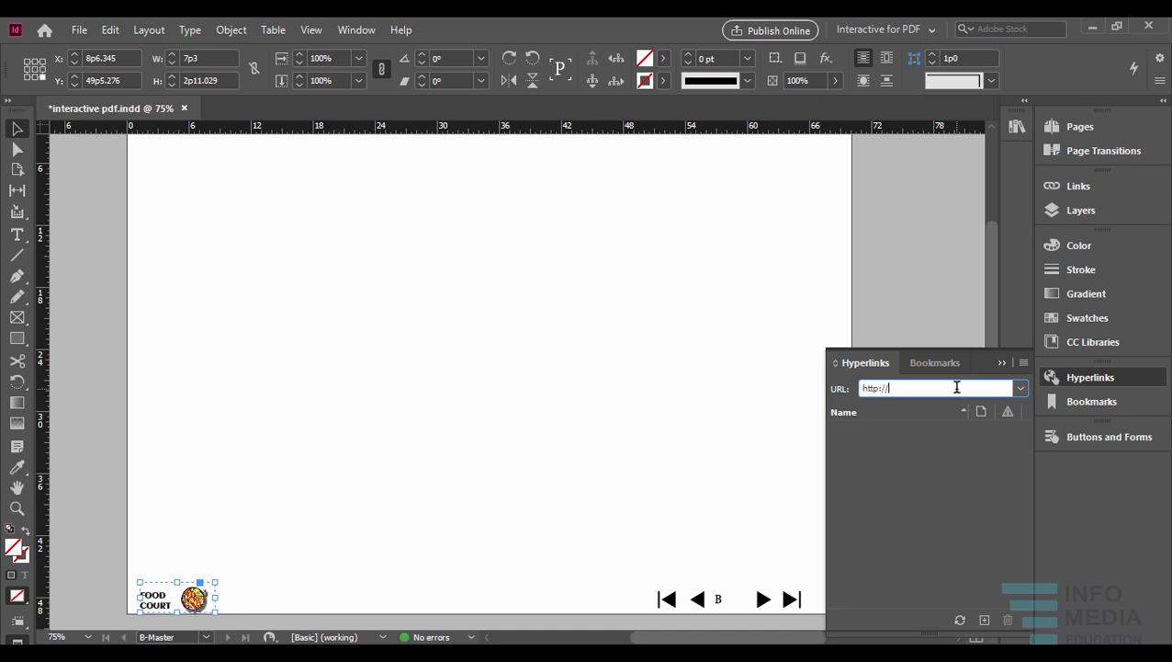
{"action": "type", "text": "google.com"}
{"action": "key", "text": "Return"}
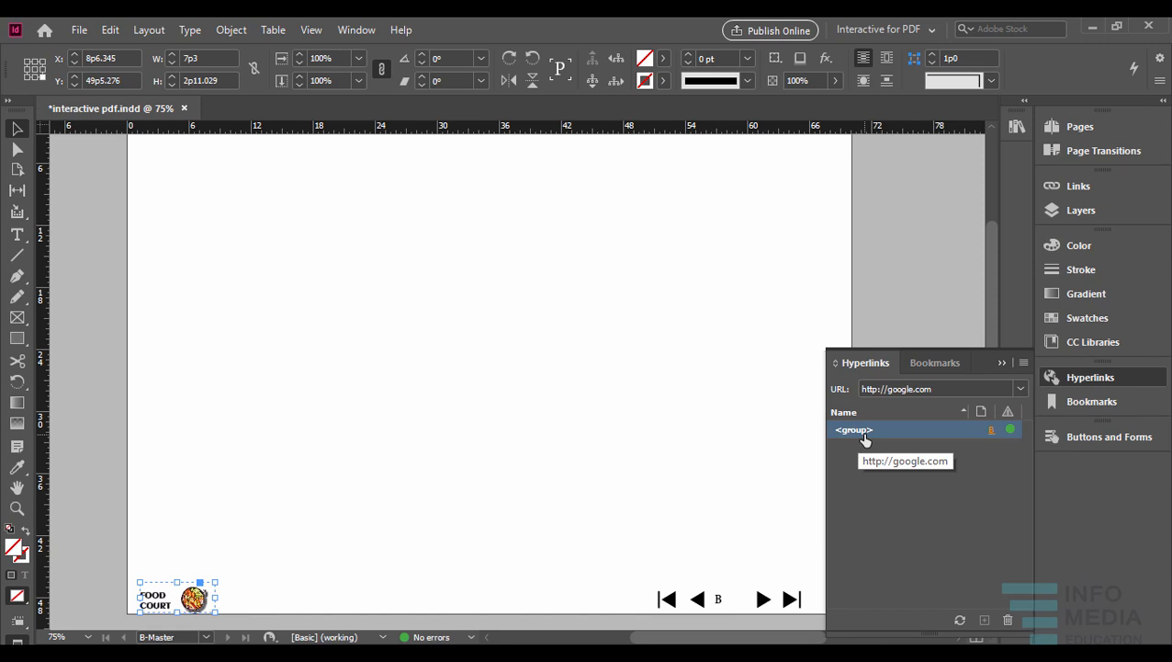
- Rename the logo group's hyperlink as LOGO
{"action": "left_click", "coordinate": [865, 437]}
{"action": "left_click_drag", "start_coordinate": [888, 433], "coordinate": [839, 429]}
{"action": "type", "text": "LOGO"}
{"action": "left_click", "coordinate": [862, 463]}
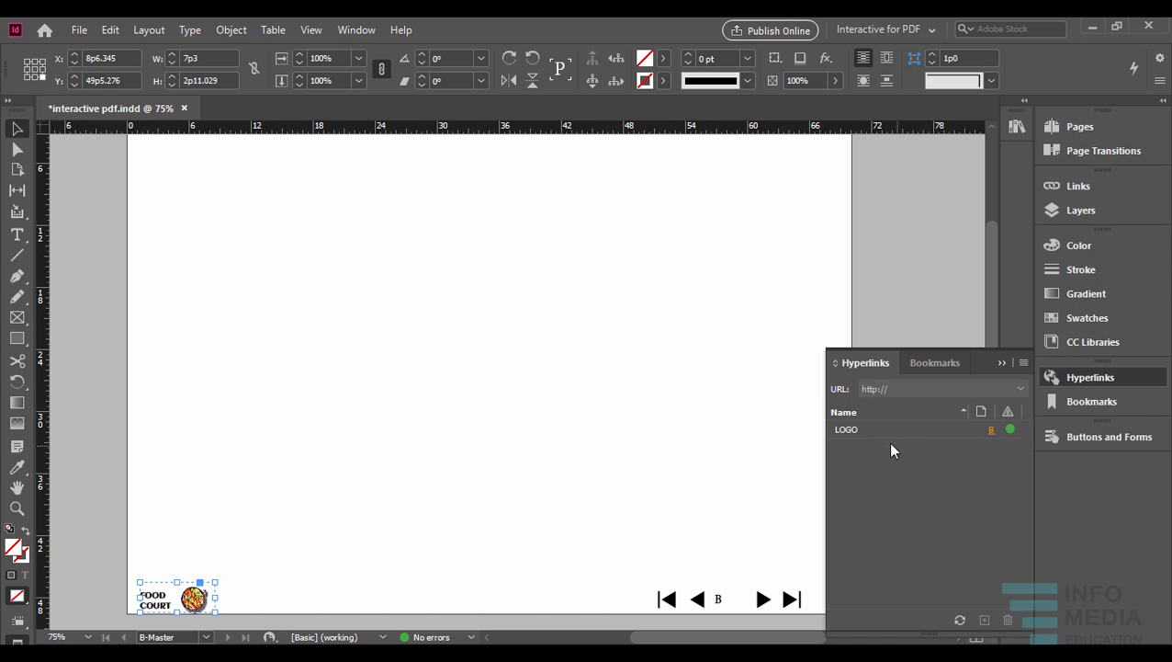
- Shrink the page number frame on B-Master to about 1p8 wide by 1p2 high and nudge it 10 points left between the arrows
{"action": "left_click", "coordinate": [725, 604]}
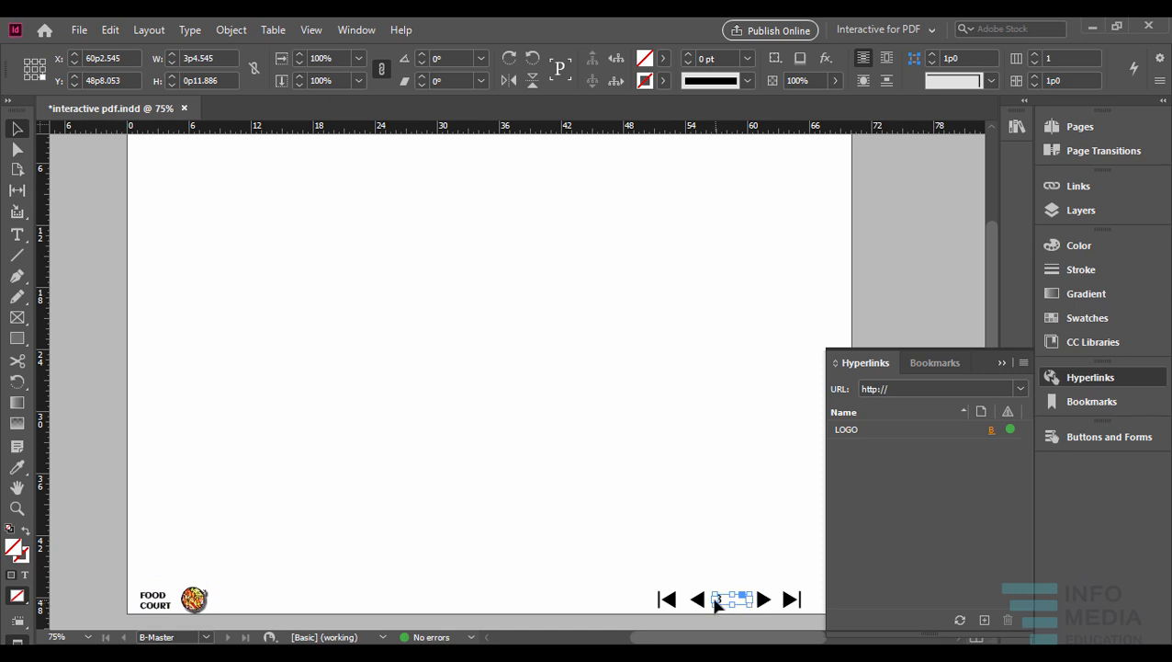
{"action": "scroll", "coordinate": [722, 597], "scroll_direction": "up", "scroll_amount": 1}
{"action": "scroll", "coordinate": [721, 590], "scroll_direction": "down", "scroll_amount": 3}
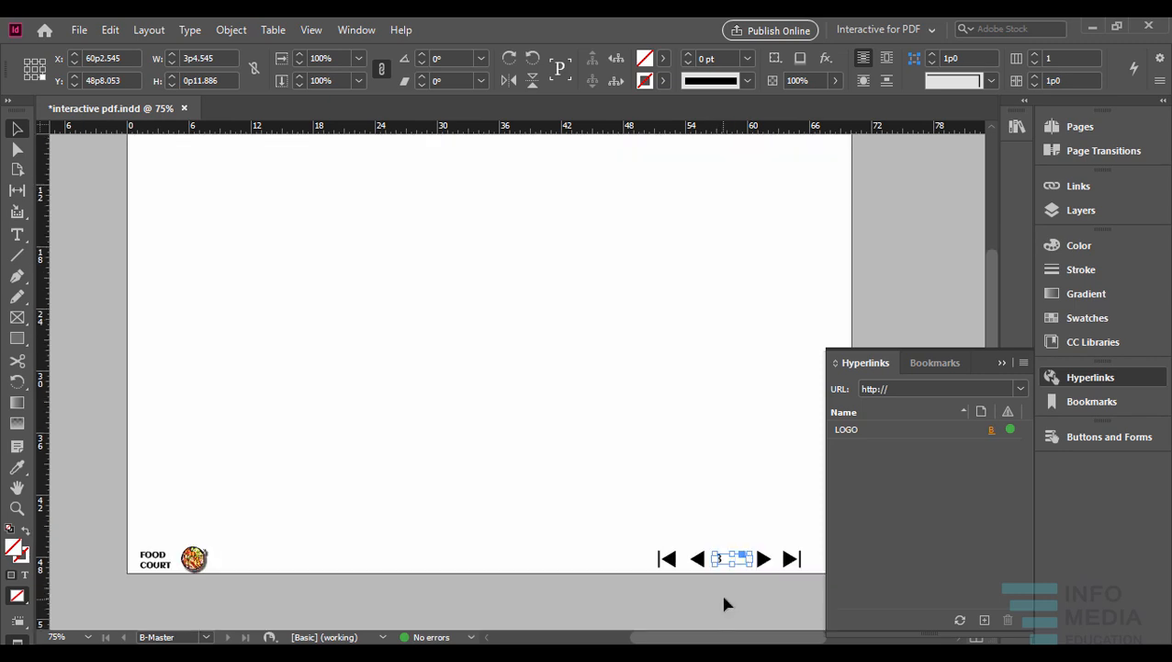
{"action": "scroll", "coordinate": [725, 573], "scroll_direction": "up", "scroll_amount": 2}
{"action": "scroll", "coordinate": [701, 525], "scroll_direction": "up", "scroll_amount": 2}
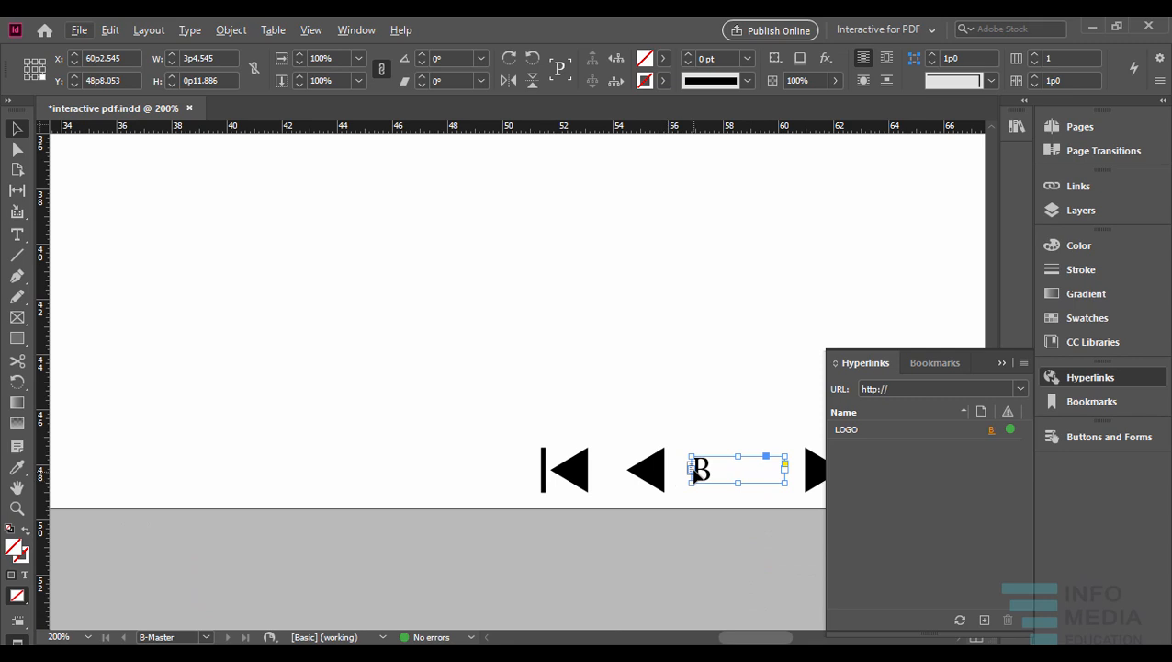
{"action": "left_click_drag", "start_coordinate": [691, 487], "coordinate": [738, 487]}
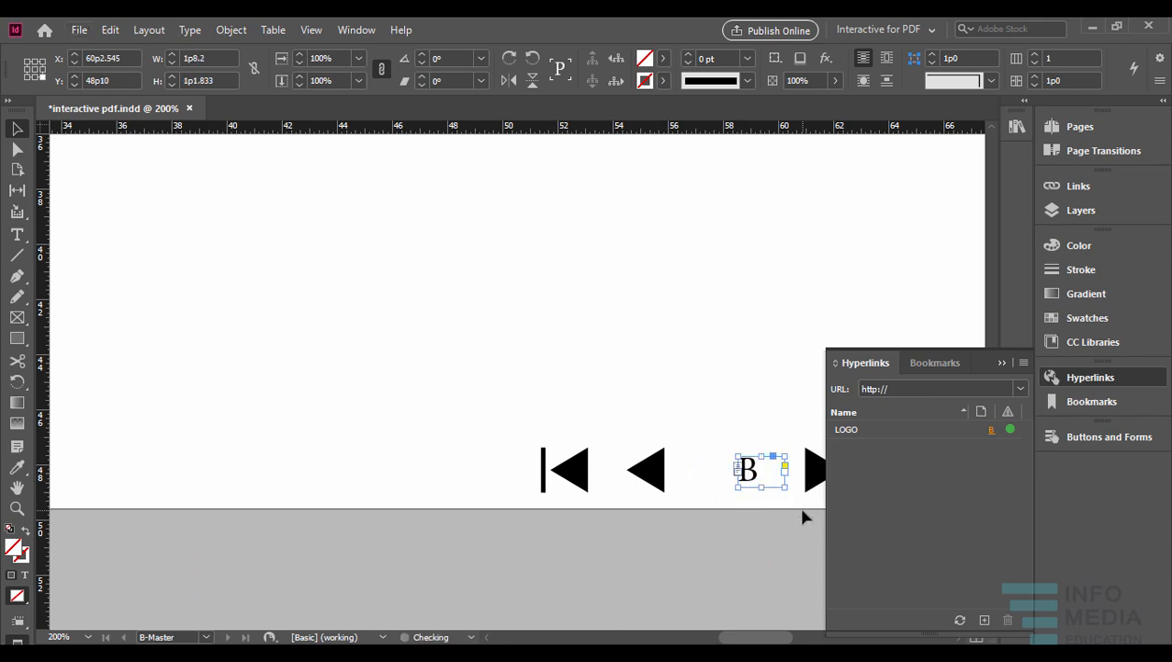
{"action": "key", "text": "shift+Left"}
{"action": "scroll", "coordinate": [802, 516], "scroll_direction": "up", "scroll_amount": 3}
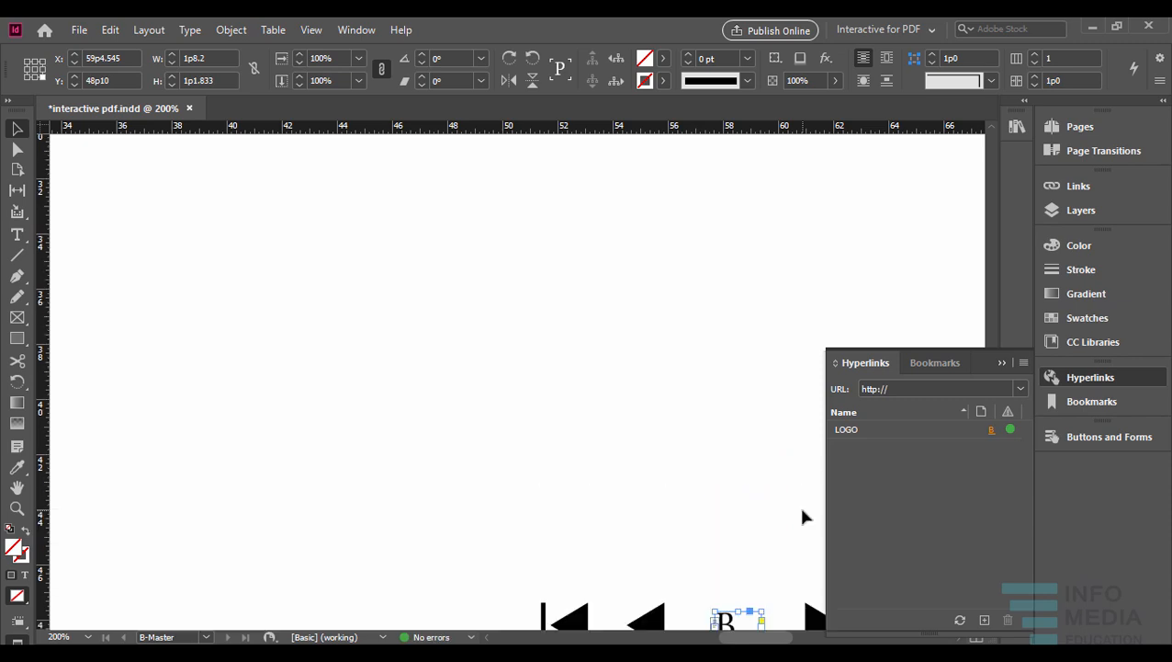
{"action": "scroll", "coordinate": [717, 501], "scroll_direction": "down", "scroll_amount": 2}
{"action": "scroll", "coordinate": [720, 513], "scroll_direction": "down", "scroll_amount": 1}
{"action": "scroll", "coordinate": [721, 512], "scroll_direction": "down", "scroll_amount": 2}
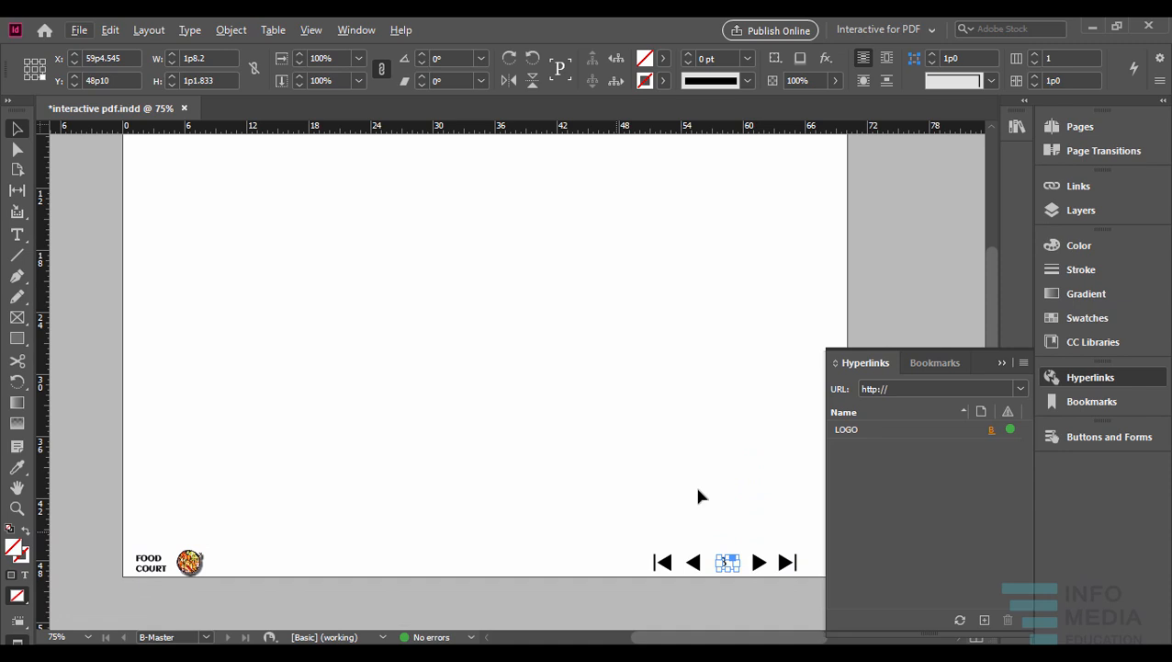
- Return to page 1 and examine the logo and page number in its footer
{"action": "left_click", "coordinate": [1094, 128]}
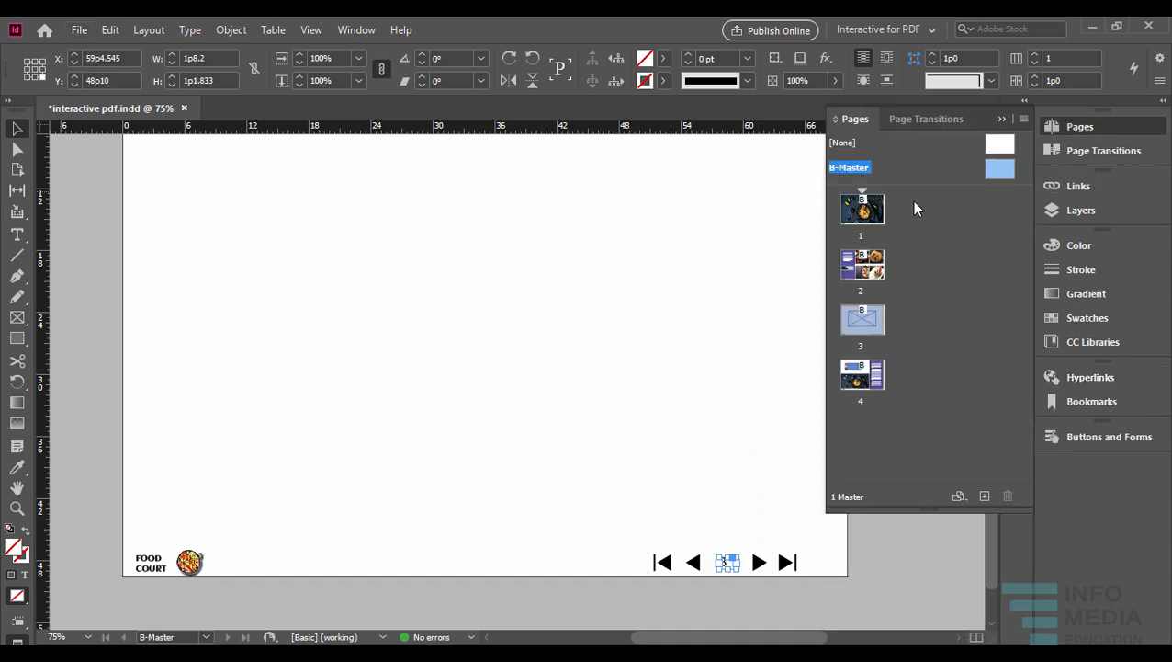
{"action": "double_click", "coordinate": [864, 216]}
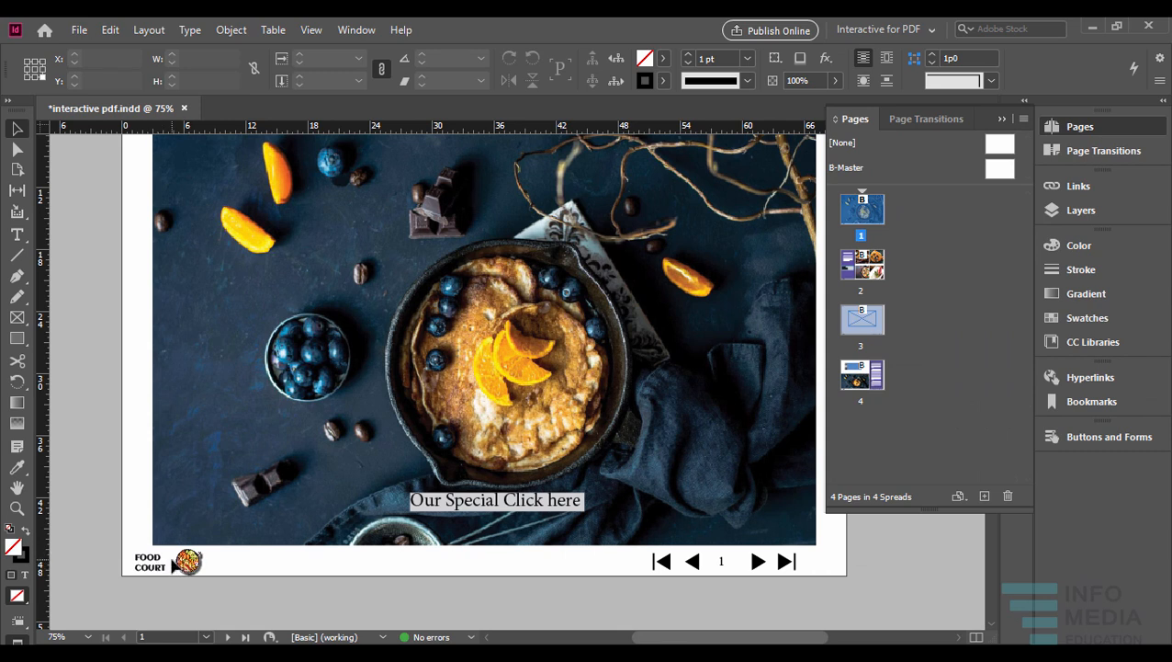
{"action": "scroll", "coordinate": [173, 558], "scroll_direction": "down", "scroll_amount": 1}
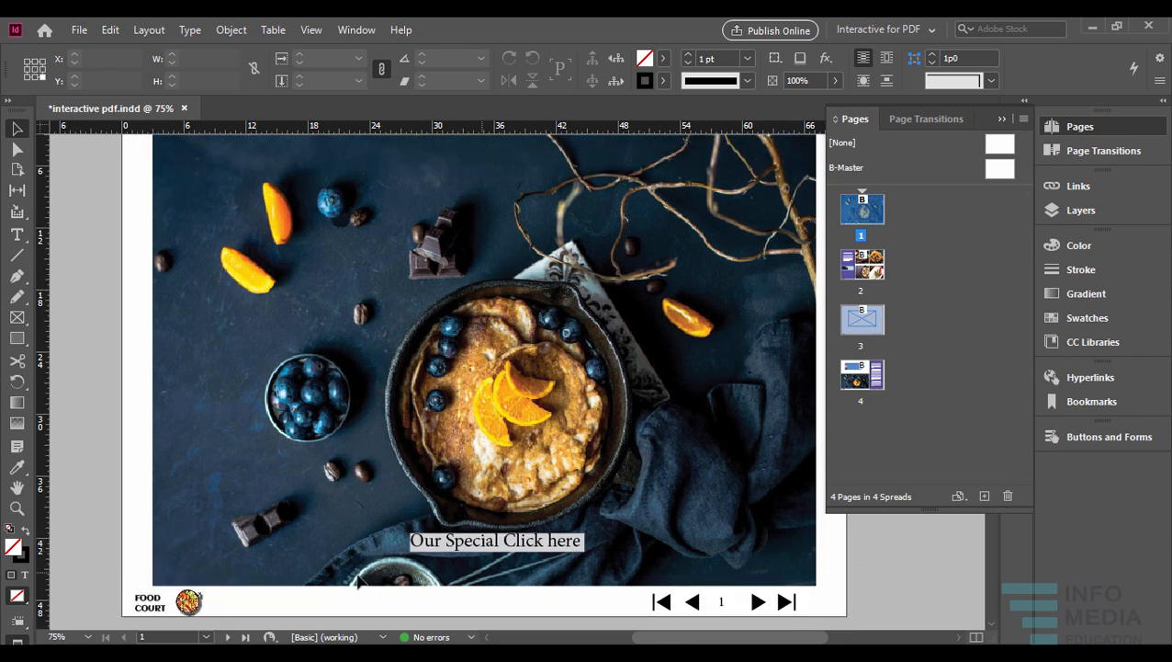
{"action": "scroll", "coordinate": [183, 521], "scroll_direction": "up", "scroll_amount": 1}
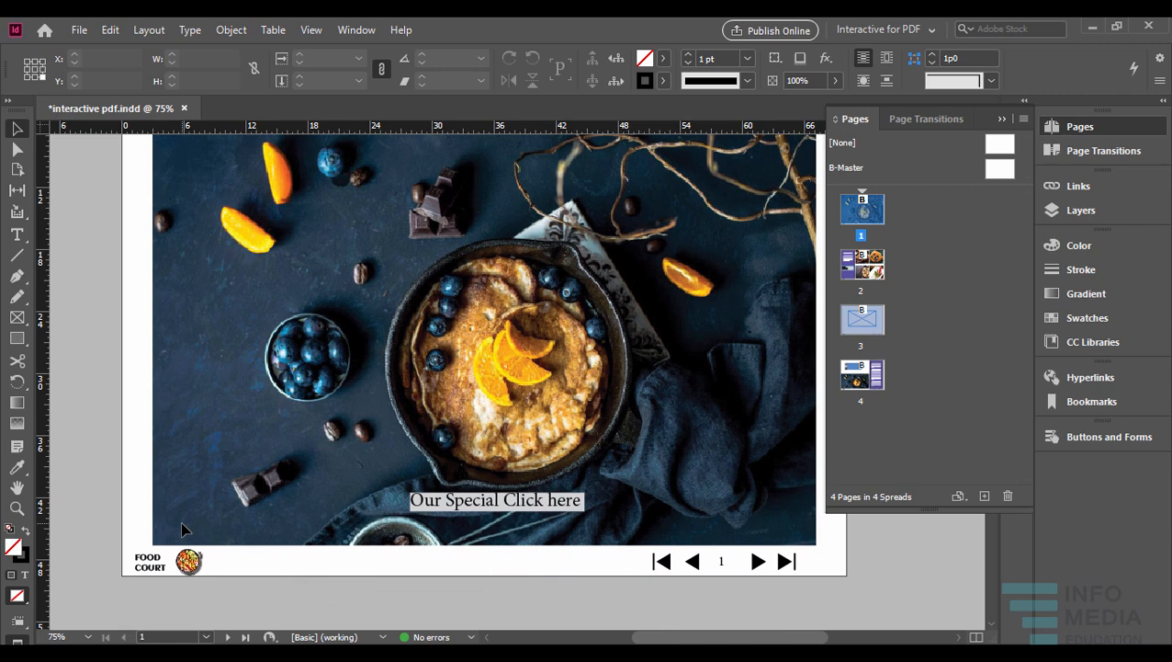
- Link the "Our Special Click here" text on page 1 to page 2 of interactive pdf.indd, with Fixed zoom
{"action": "left_click", "coordinate": [482, 500]}
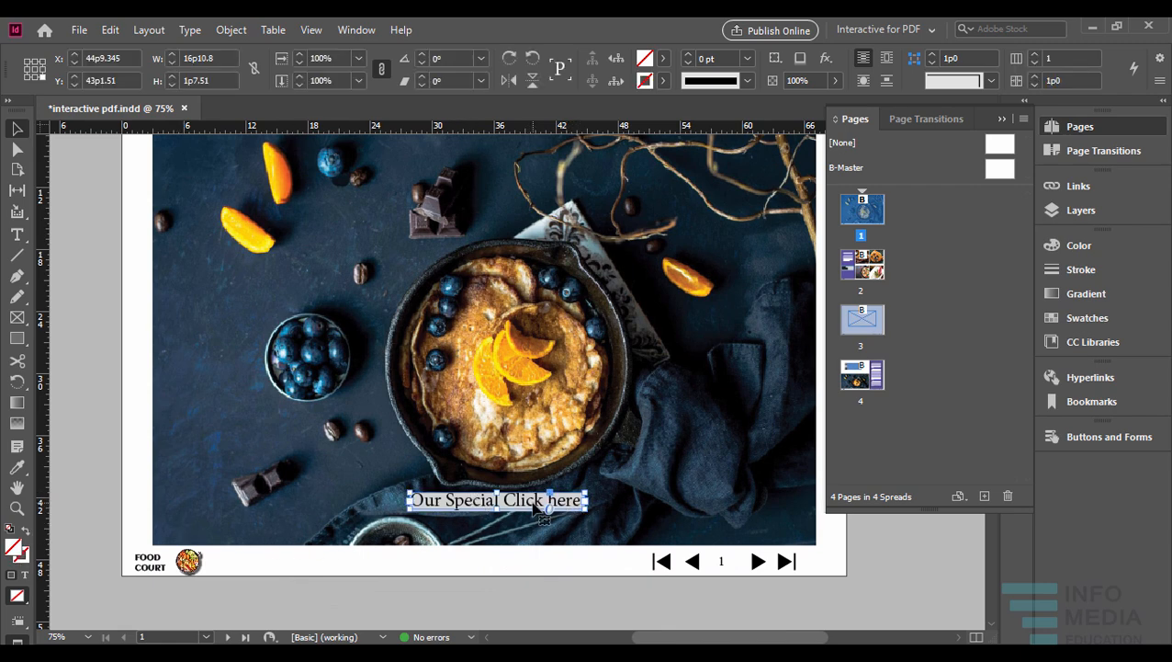
{"action": "scroll", "coordinate": [535, 505], "scroll_direction": "up", "scroll_amount": 2}
{"action": "double_click", "coordinate": [508, 501]}
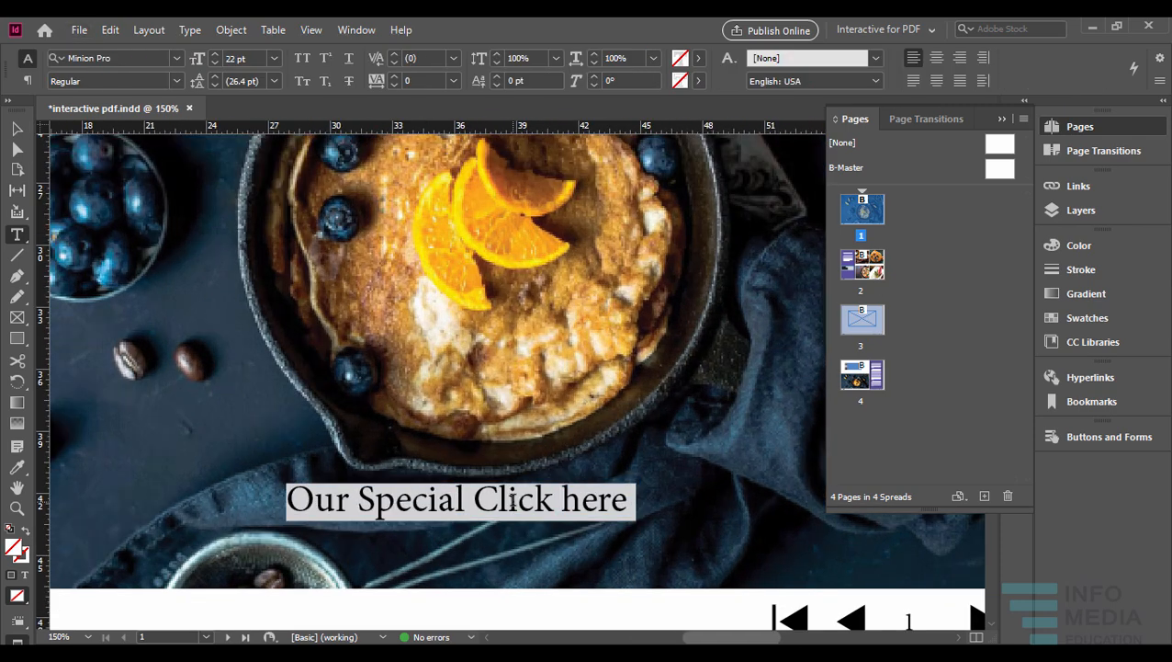
{"action": "left_click_drag", "start_coordinate": [632, 501], "coordinate": [241, 502]}
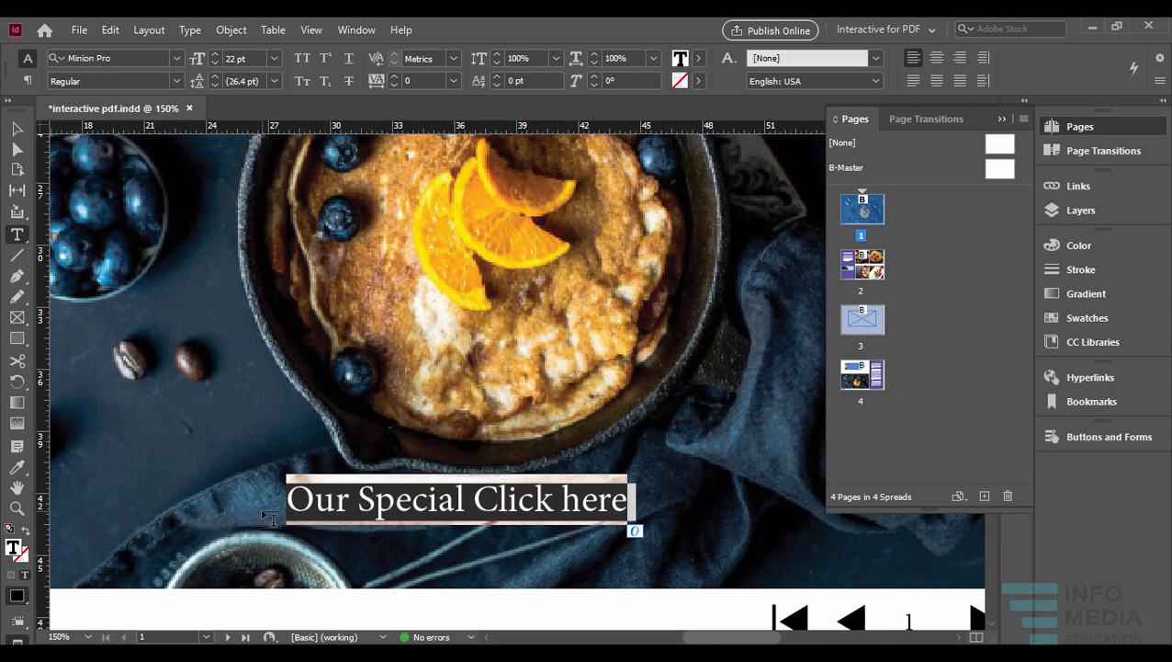
{"action": "left_click", "coordinate": [1082, 379]}
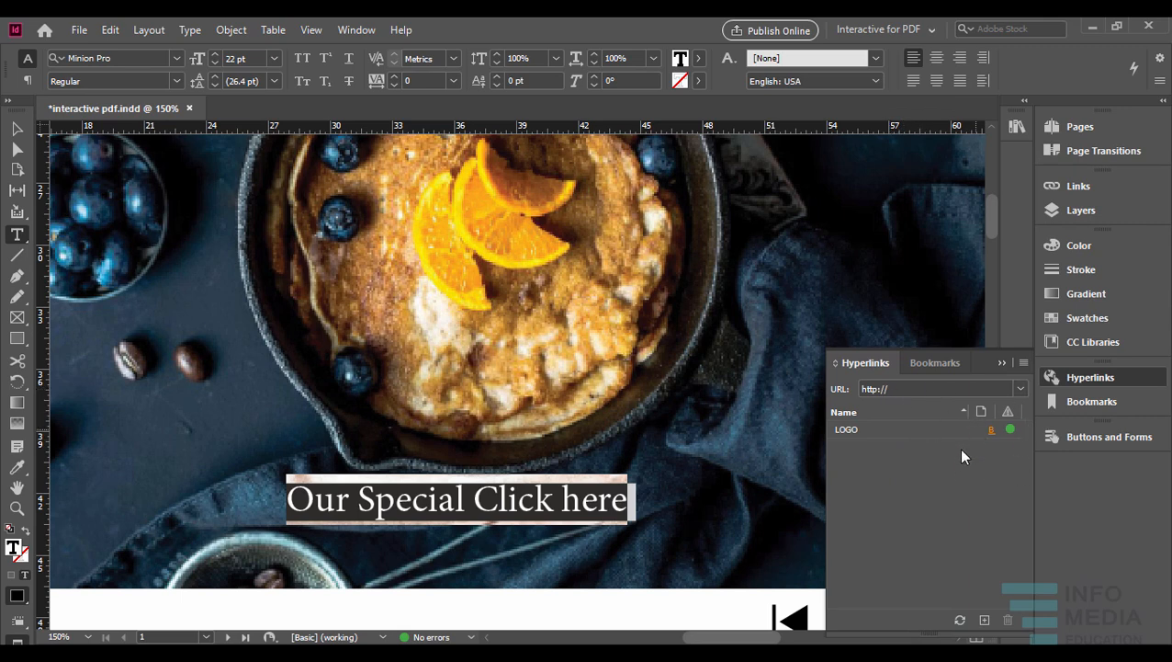
{"action": "left_click", "coordinate": [987, 622]}
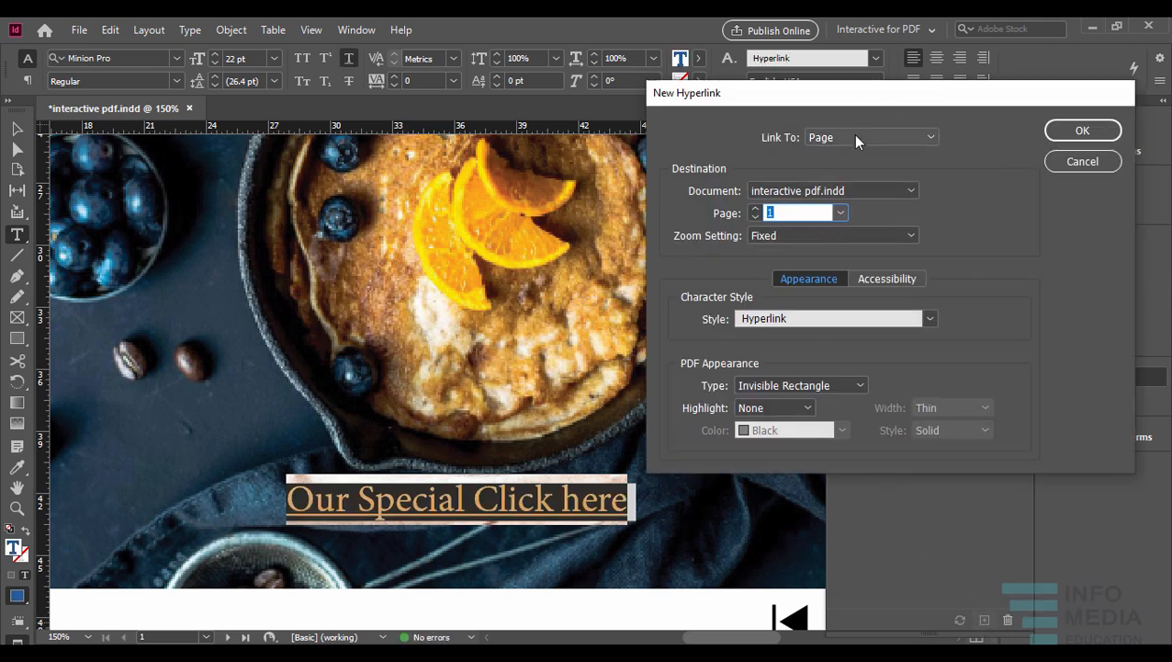
{"action": "left_click", "coordinate": [854, 136]}
{"action": "left_click", "coordinate": [846, 211]}
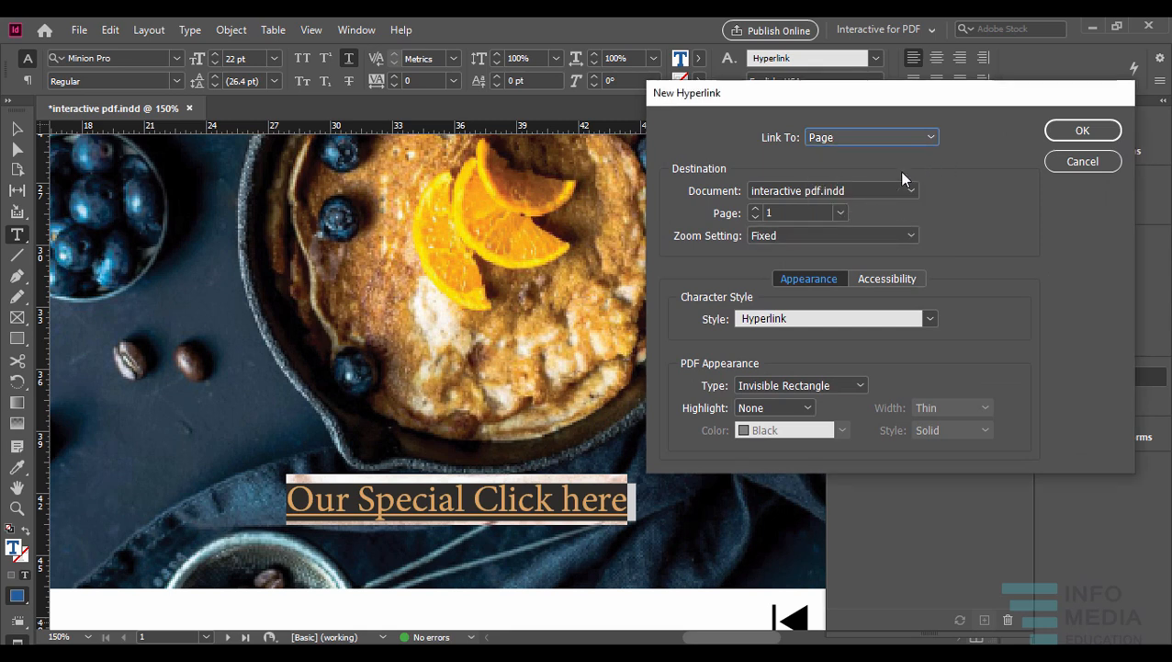
{"action": "left_click", "coordinate": [756, 207]}
{"action": "left_click", "coordinate": [841, 235]}
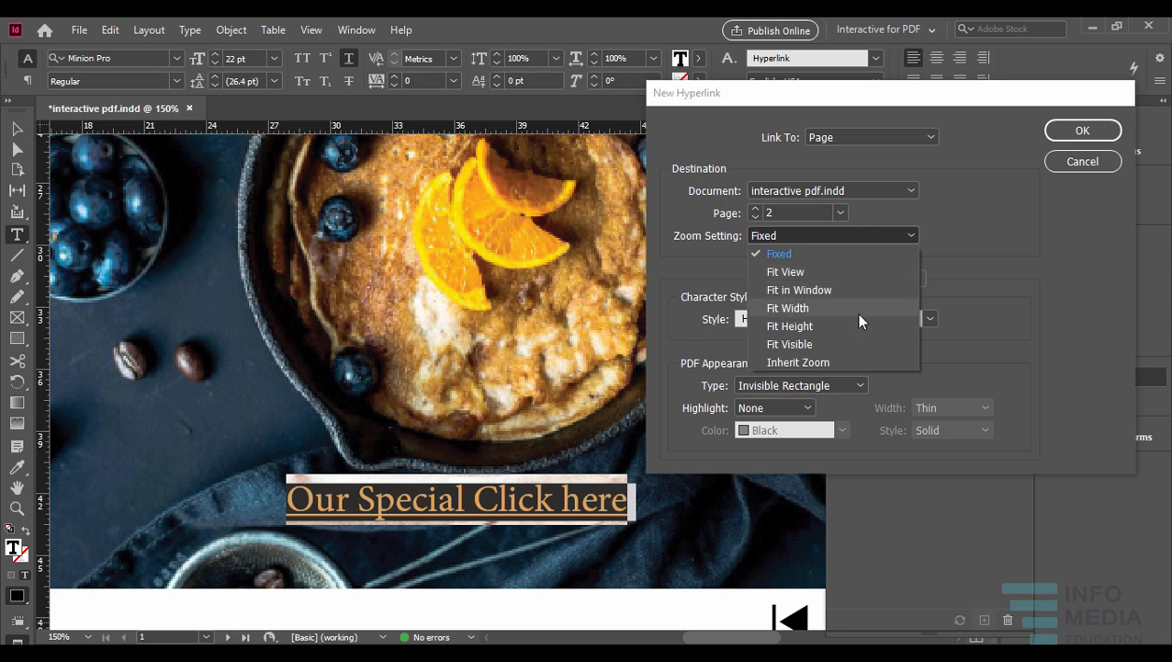
{"action": "left_click", "coordinate": [1003, 234]}
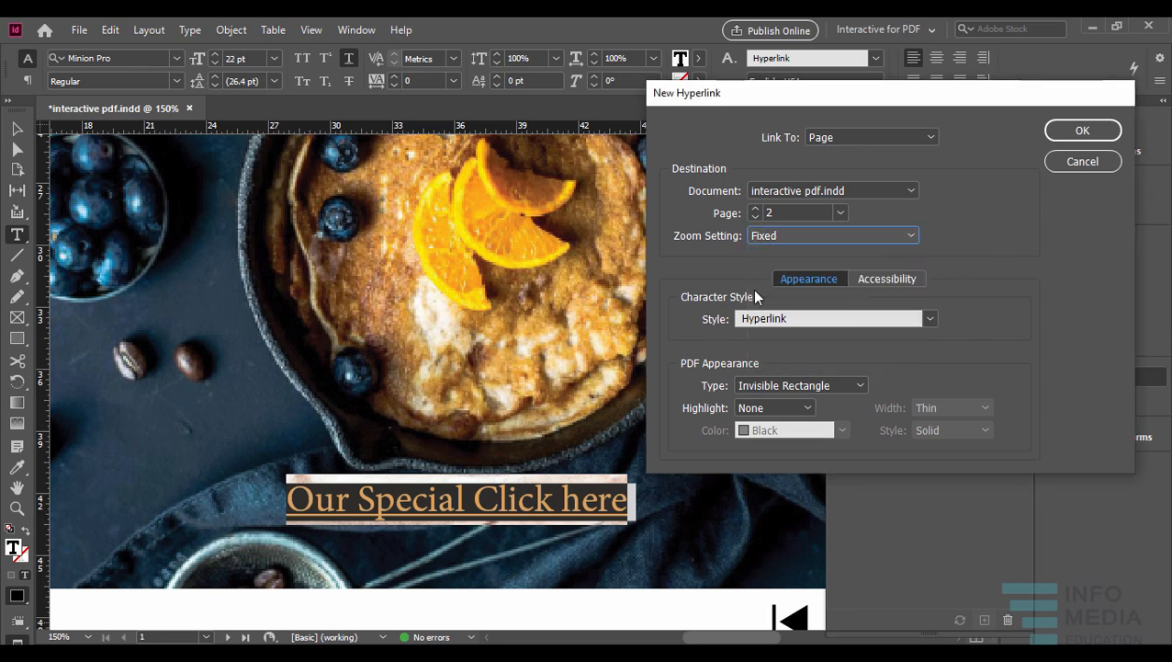
{"action": "left_click", "coordinate": [1084, 132]}
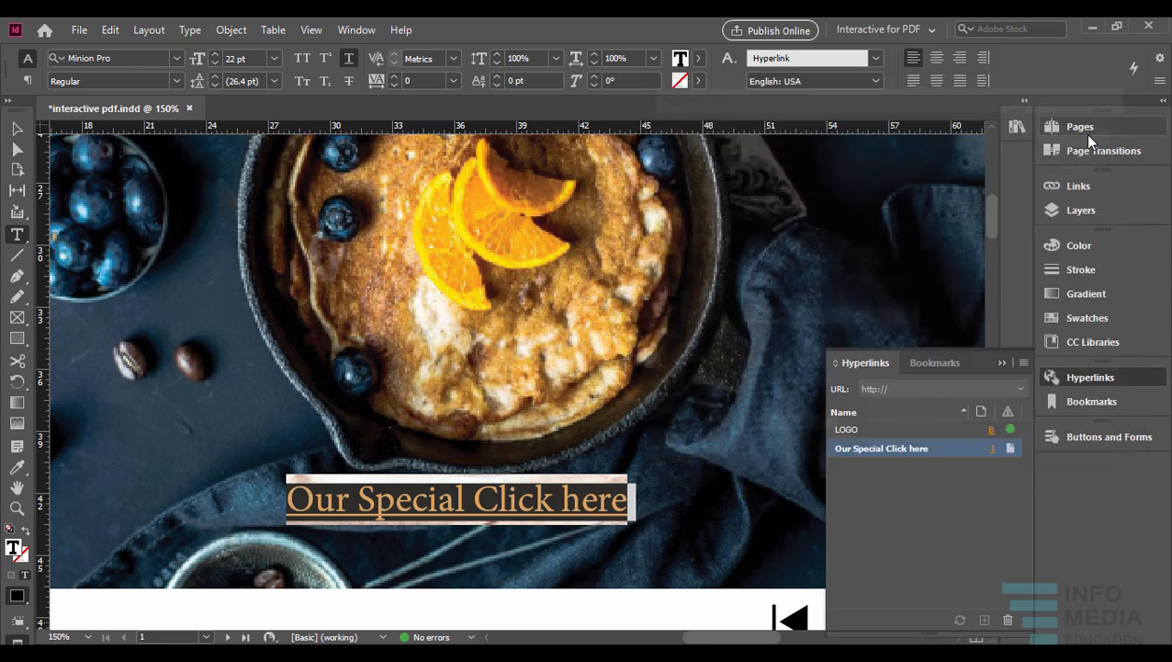
- Set the character style of the "Our Special Click here" hyperlink to [None]
{"action": "left_click", "coordinate": [622, 493]}
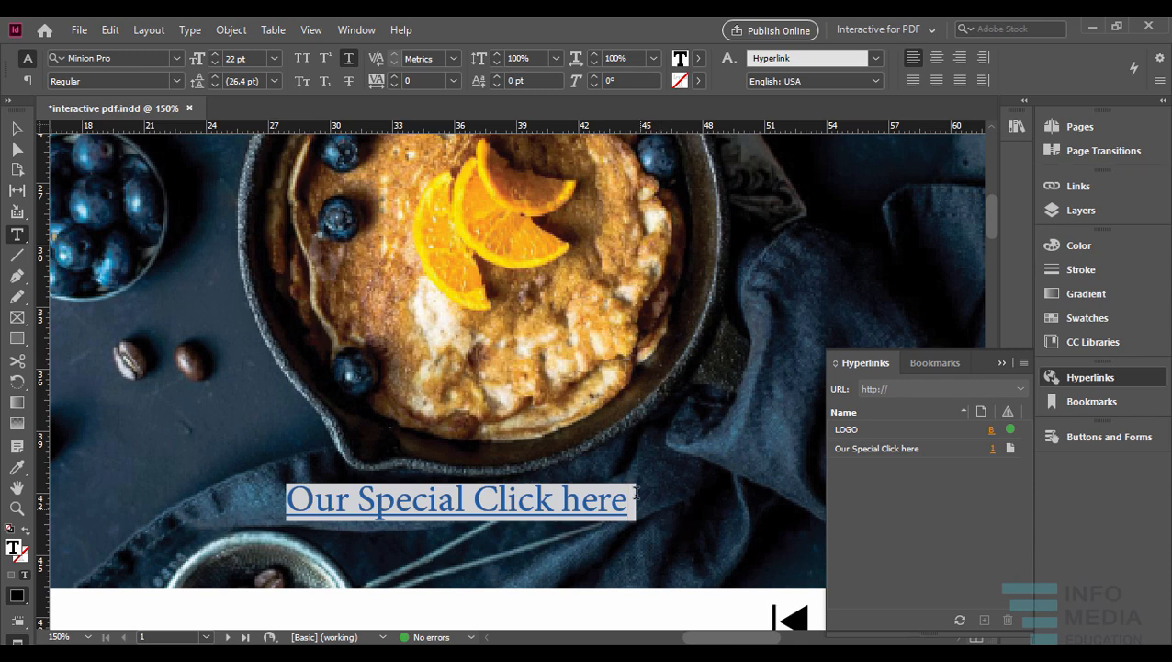
{"action": "left_click_drag", "start_coordinate": [632, 496], "coordinate": [272, 512]}
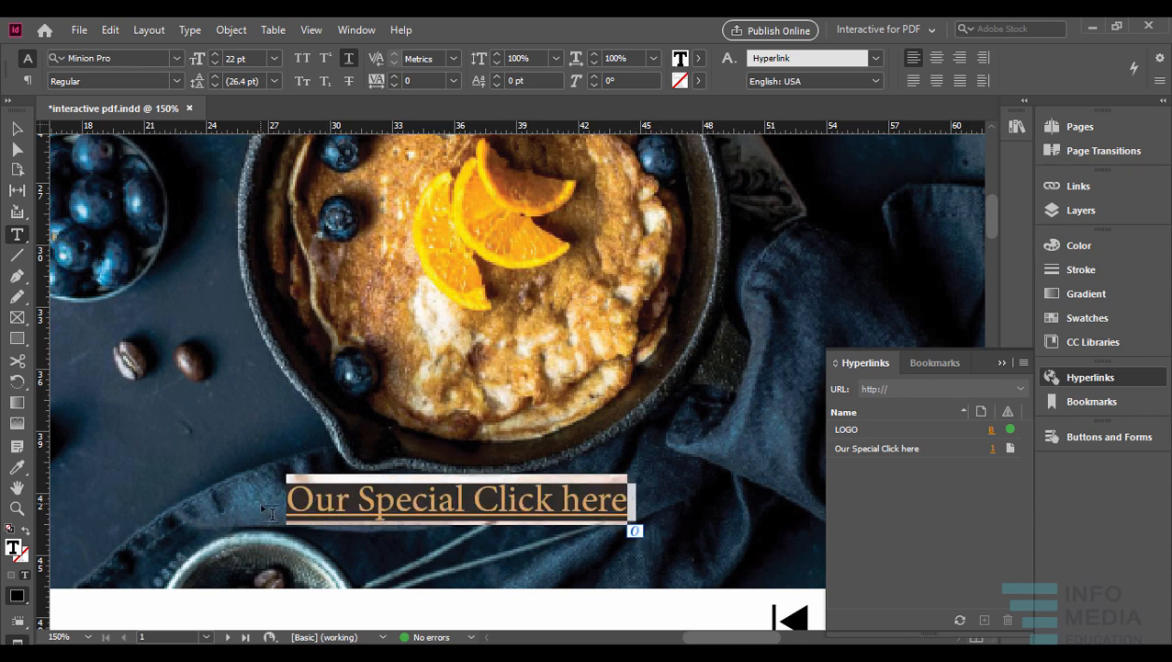
{"action": "left_click", "coordinate": [896, 451]}
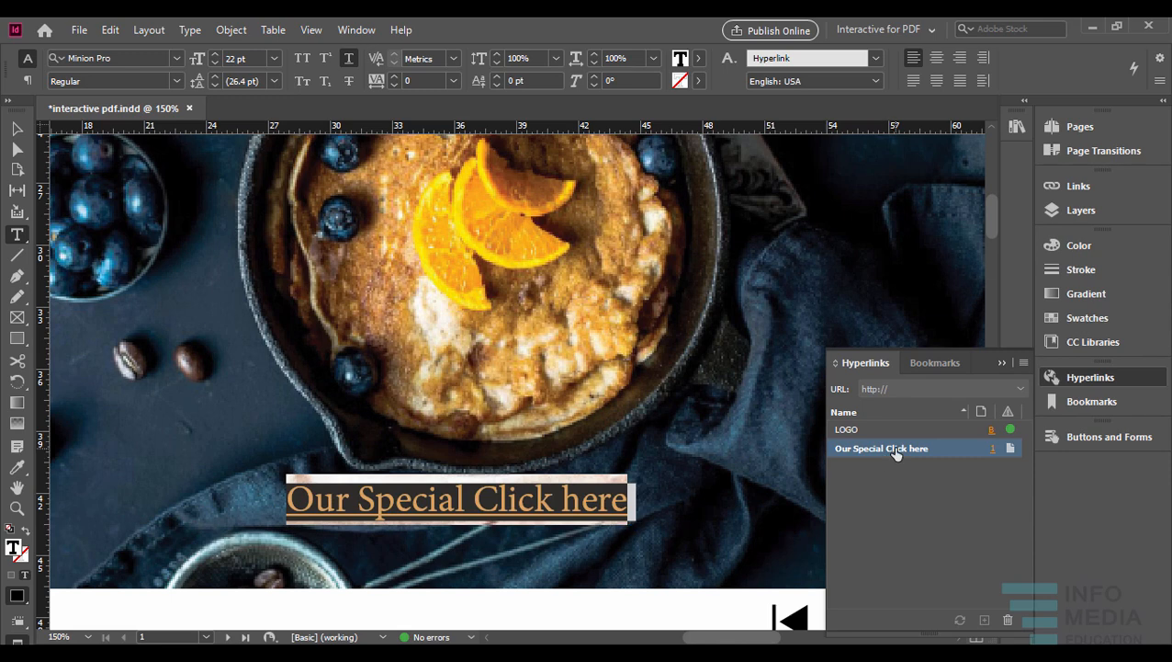
{"action": "double_click", "coordinate": [896, 451]}
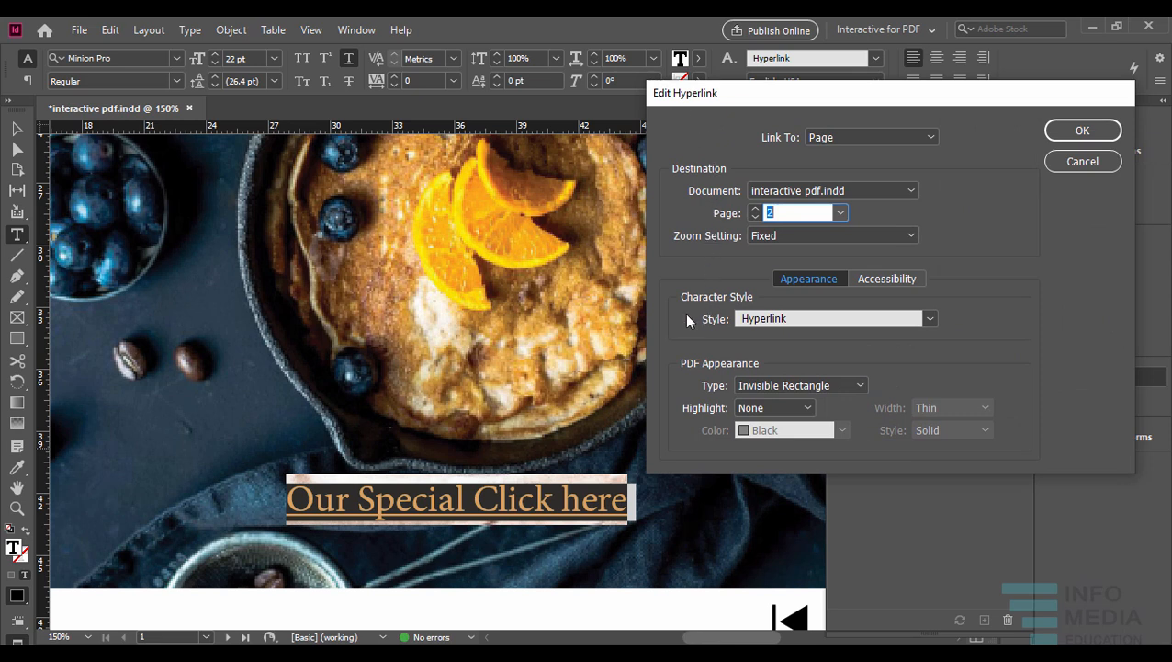
{"action": "left_click", "coordinate": [921, 327]}
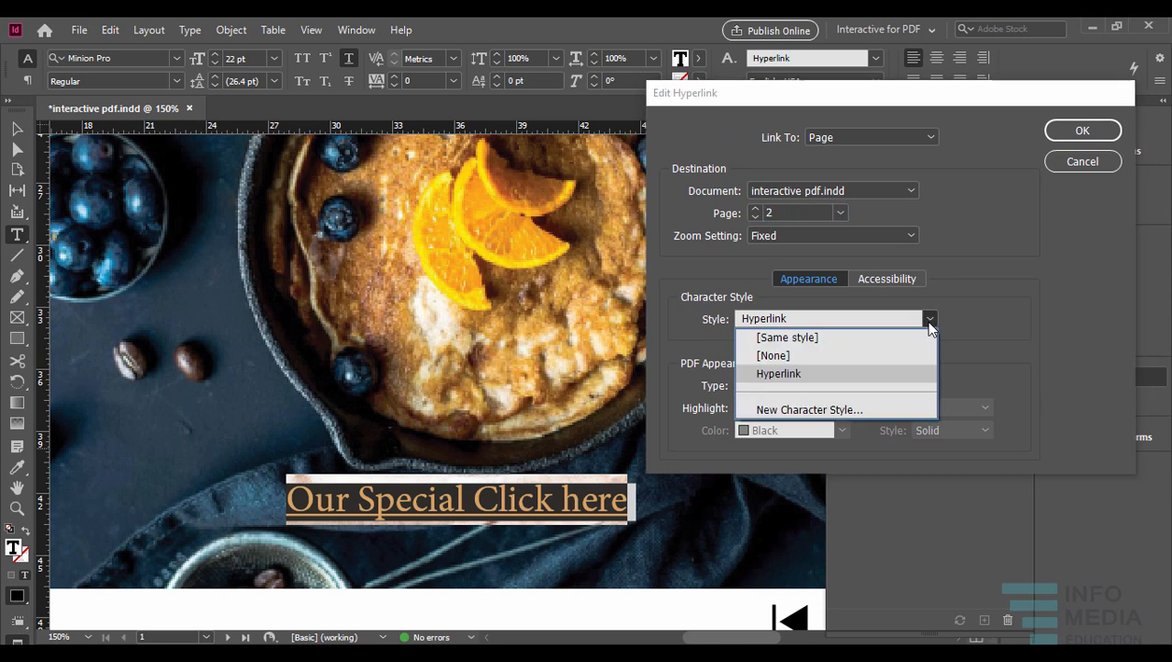
{"action": "left_click", "coordinate": [795, 353]}
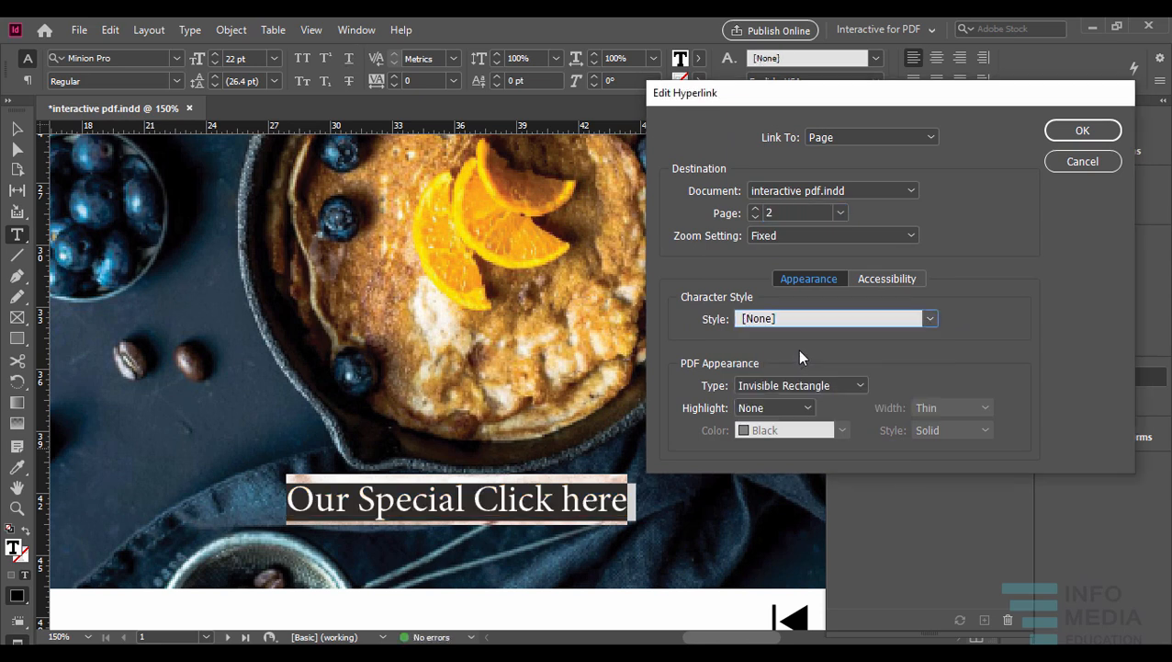
{"action": "left_click", "coordinate": [1082, 130]}
{"action": "left_click", "coordinate": [546, 498]}
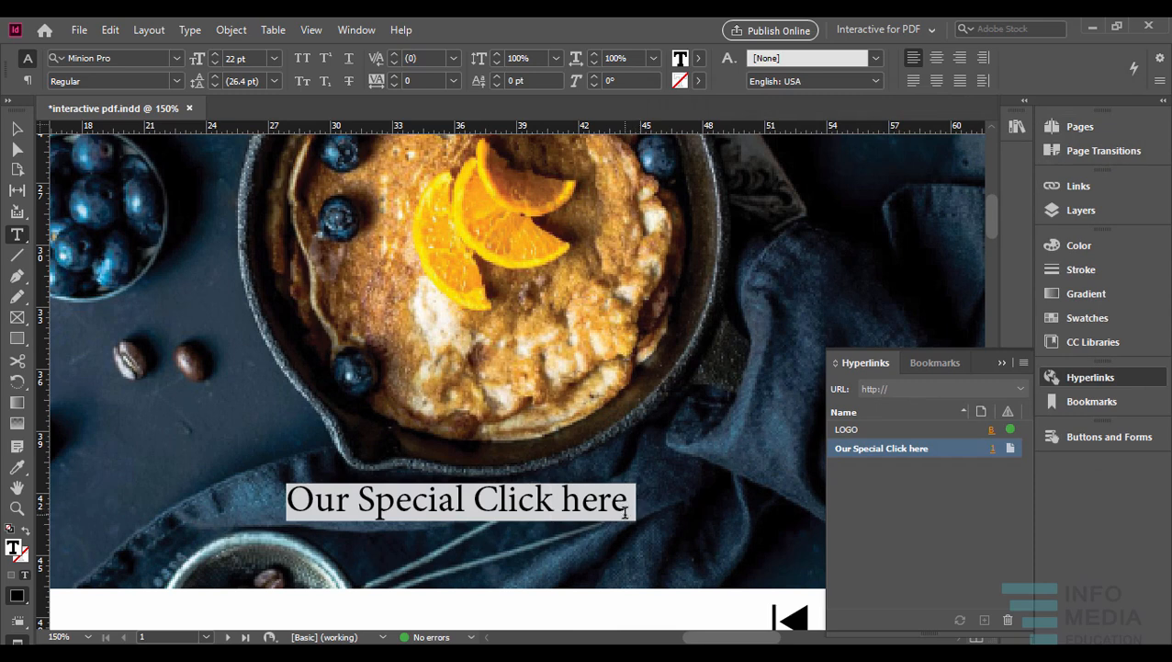
{"action": "left_click", "coordinate": [1000, 362]}
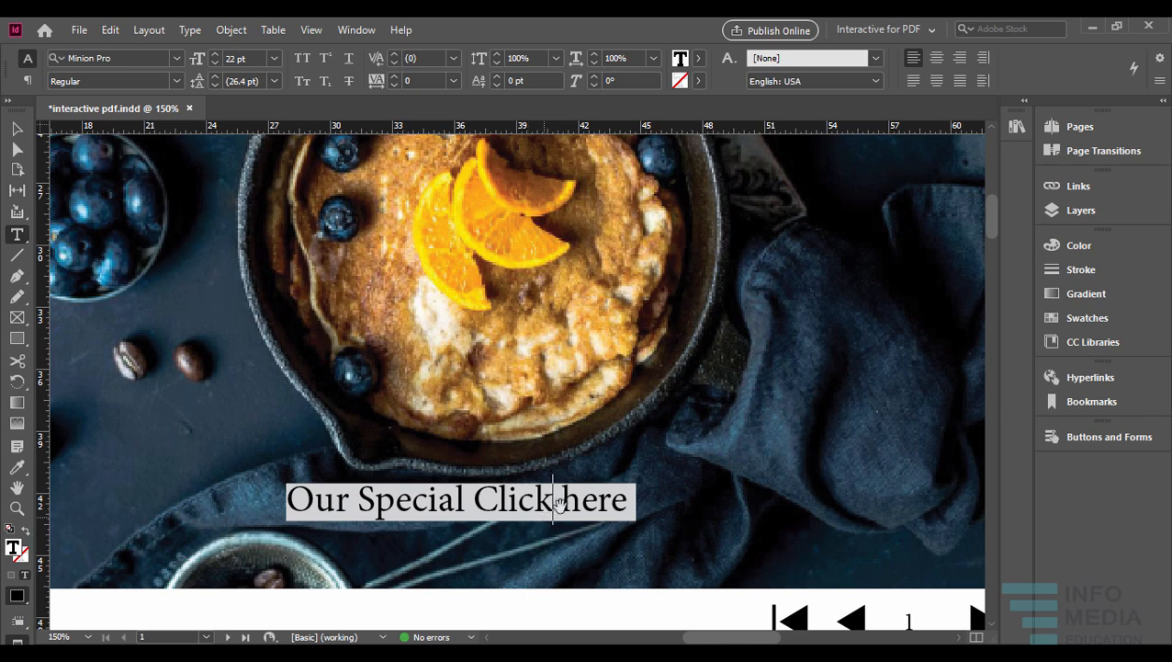
{"action": "scroll", "coordinate": [575, 499], "scroll_direction": "down", "scroll_amount": 3}
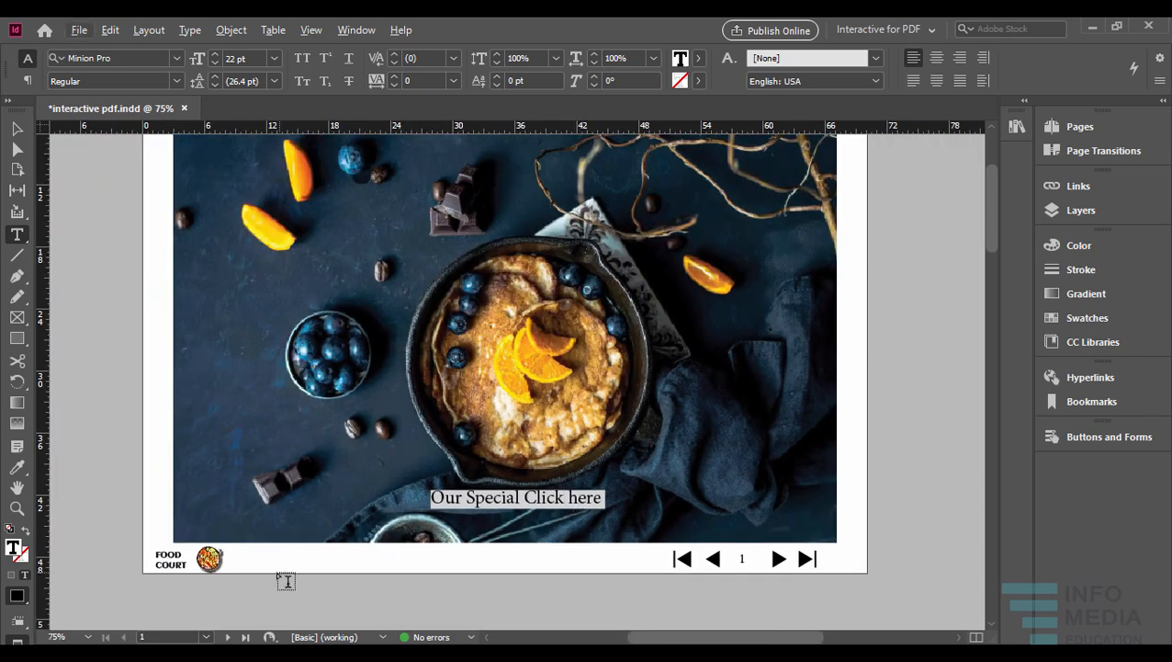
{"action": "scroll", "coordinate": [285, 576], "scroll_direction": "up", "scroll_amount": 1}
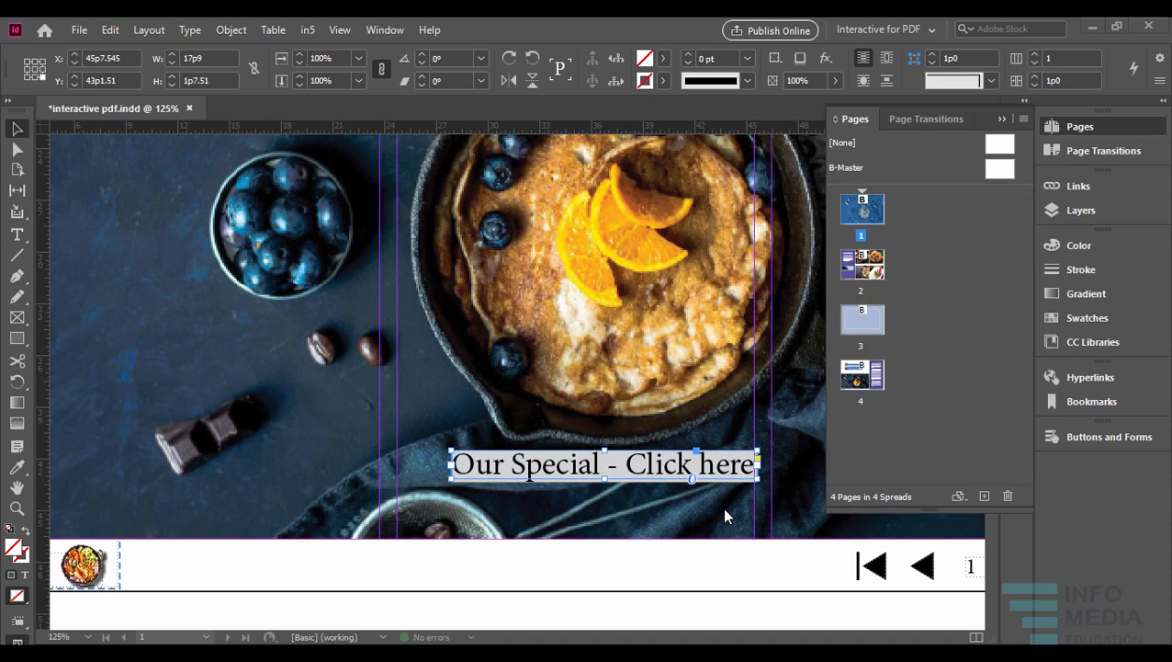
- Open the B-Master page for editing at its footer navigation arrows
{"action": "left_click", "coordinate": [1002, 122]}
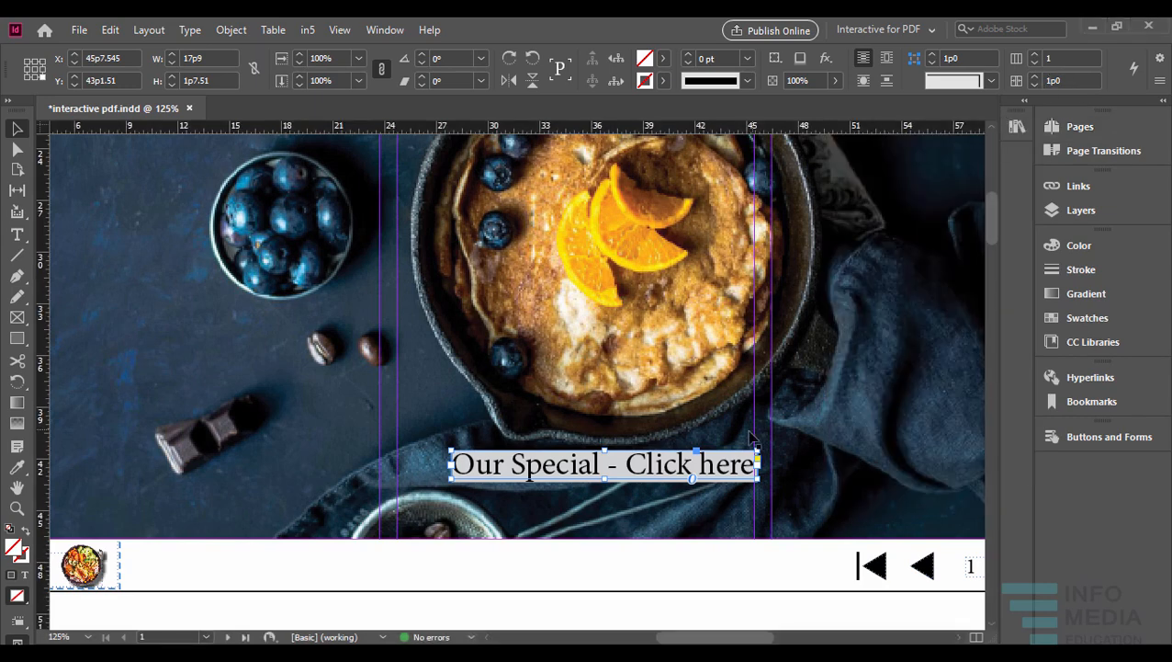
{"action": "key", "text": "ctrl+minus"}
{"action": "scroll", "coordinate": [788, 455], "scroll_direction": "left", "scroll_amount": 2}
{"action": "left_click_drag", "start_coordinate": [789, 455], "coordinate": [713, 475]}
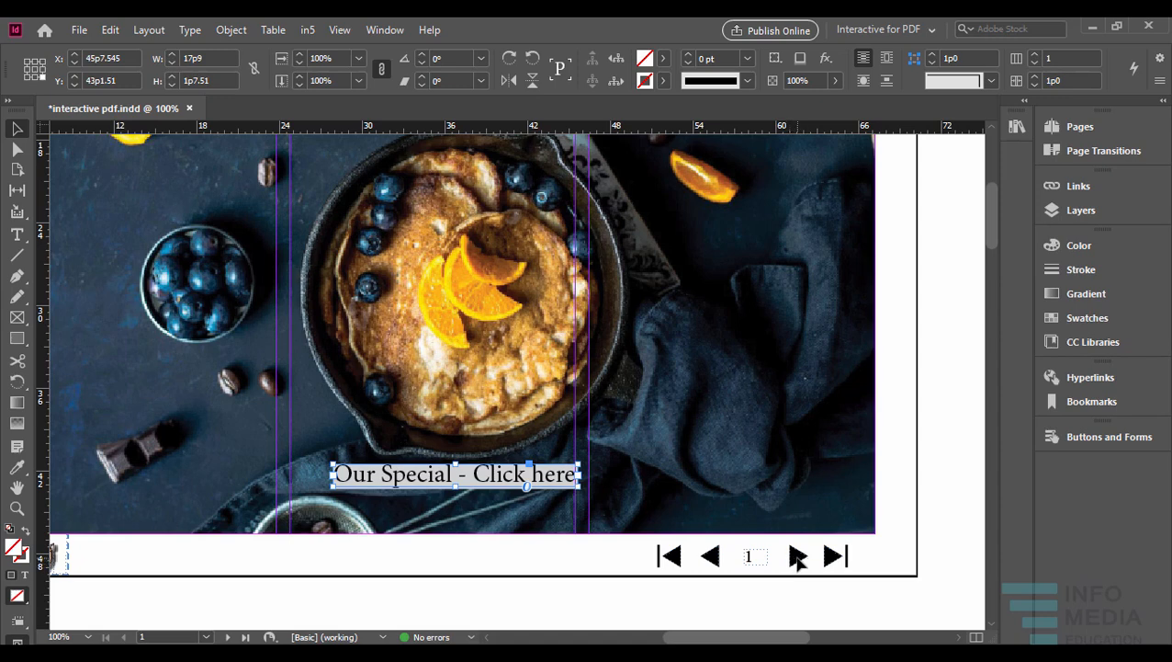
{"action": "left_click", "coordinate": [797, 557]}
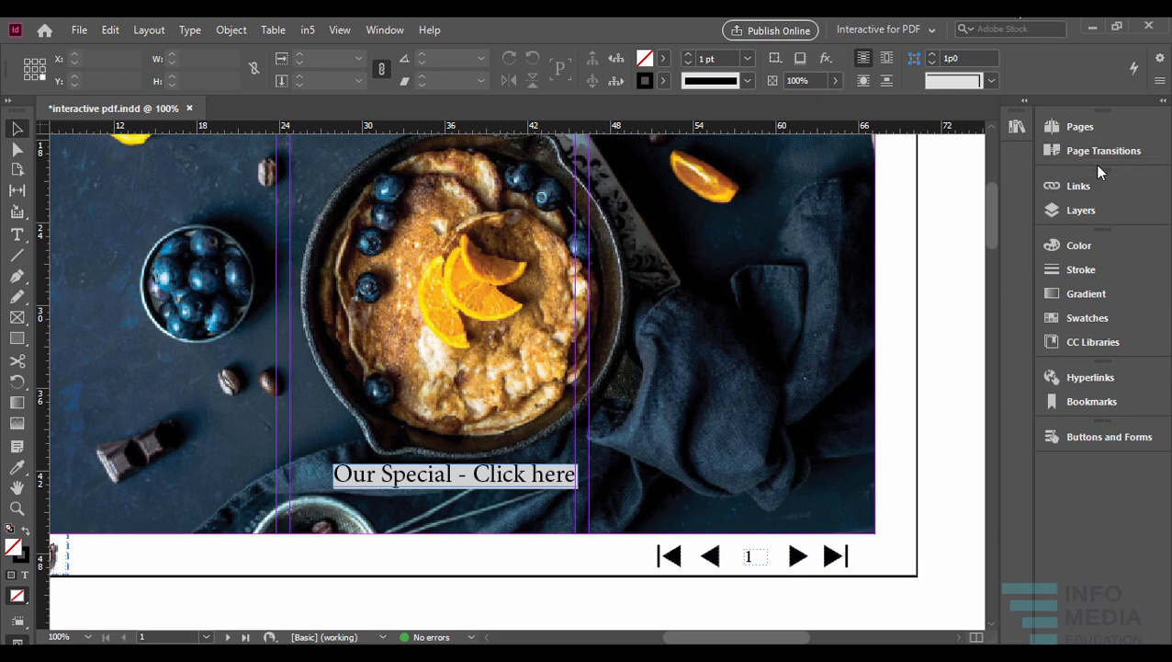
{"action": "left_click", "coordinate": [1083, 127]}
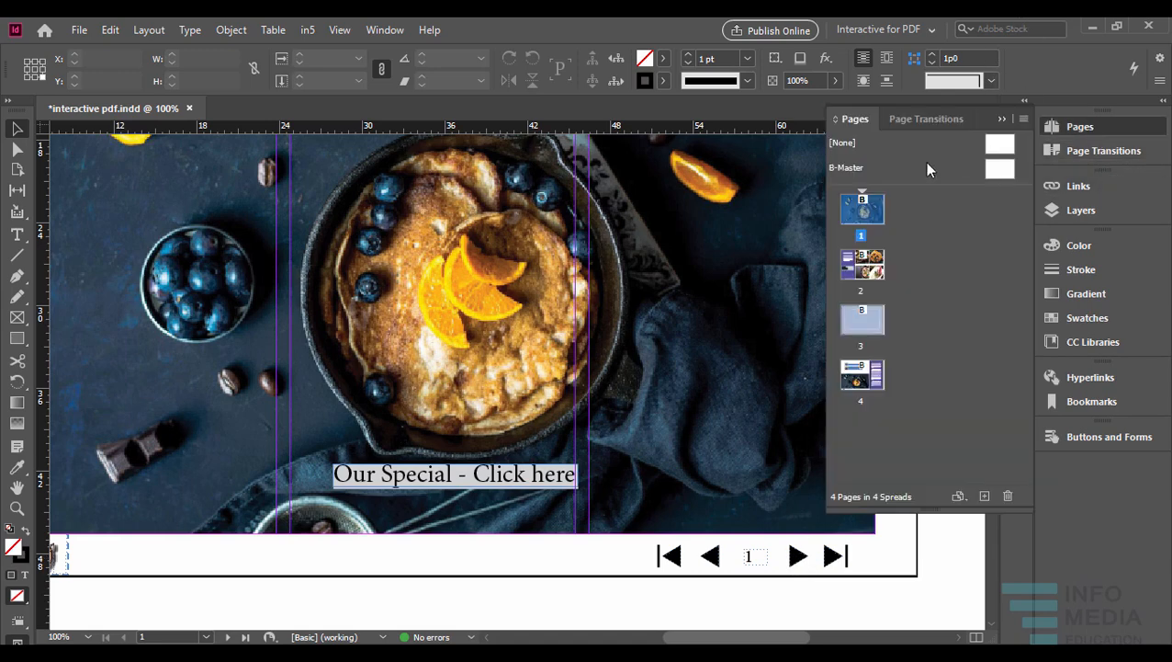
{"action": "double_click", "coordinate": [861, 174]}
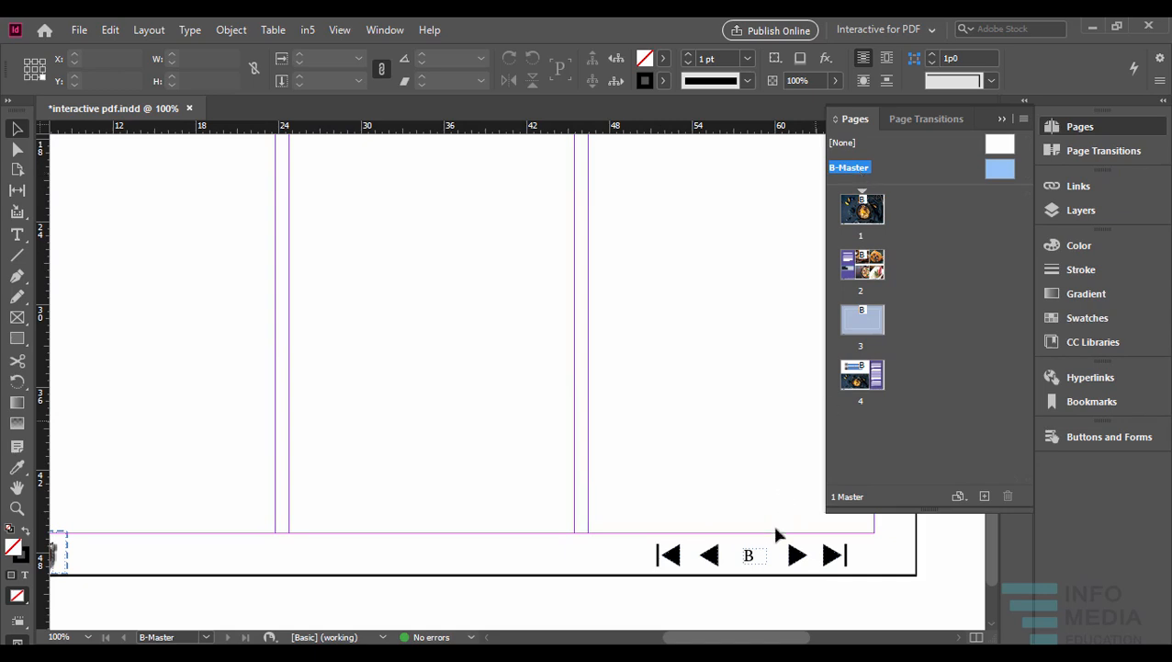
- Convert the plain right-pointing arrow beside the page number on B-Master to a button named NEXT page
{"action": "left_click", "coordinate": [795, 556]}
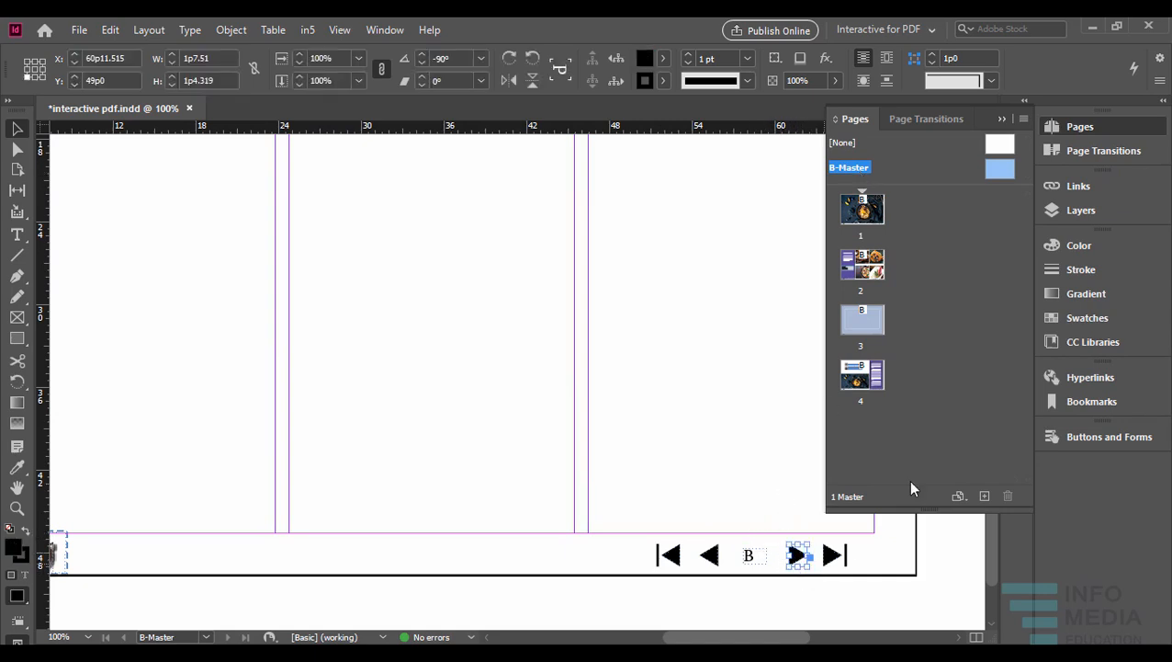
{"action": "left_click", "coordinate": [1001, 121]}
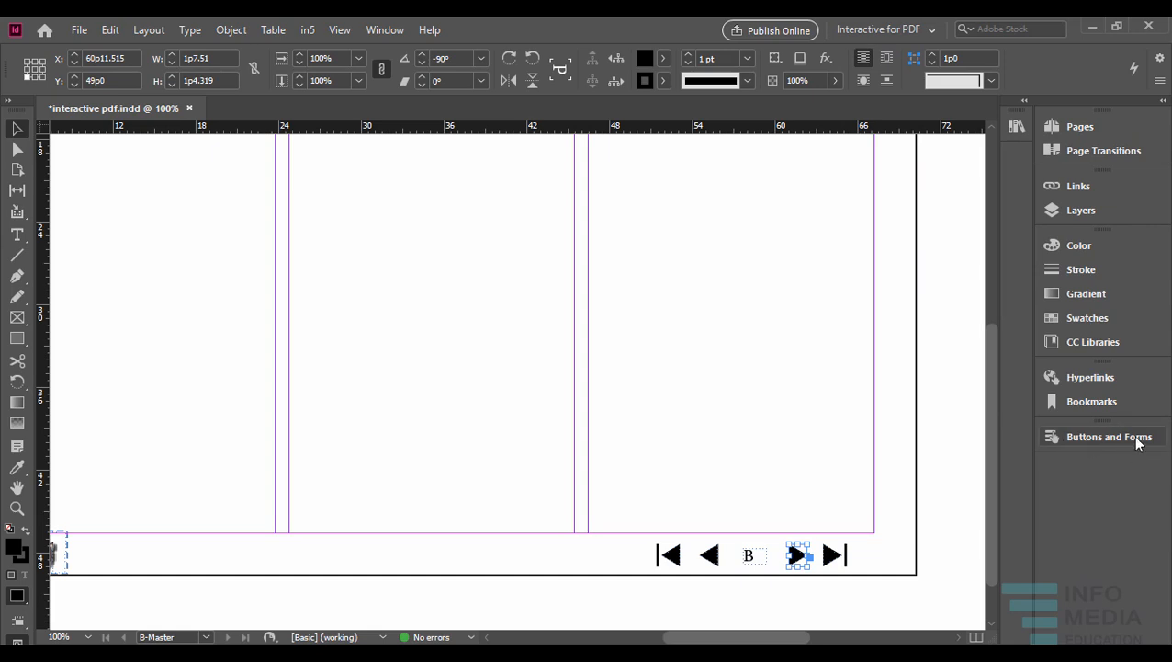
{"action": "left_click", "coordinate": [1106, 438]}
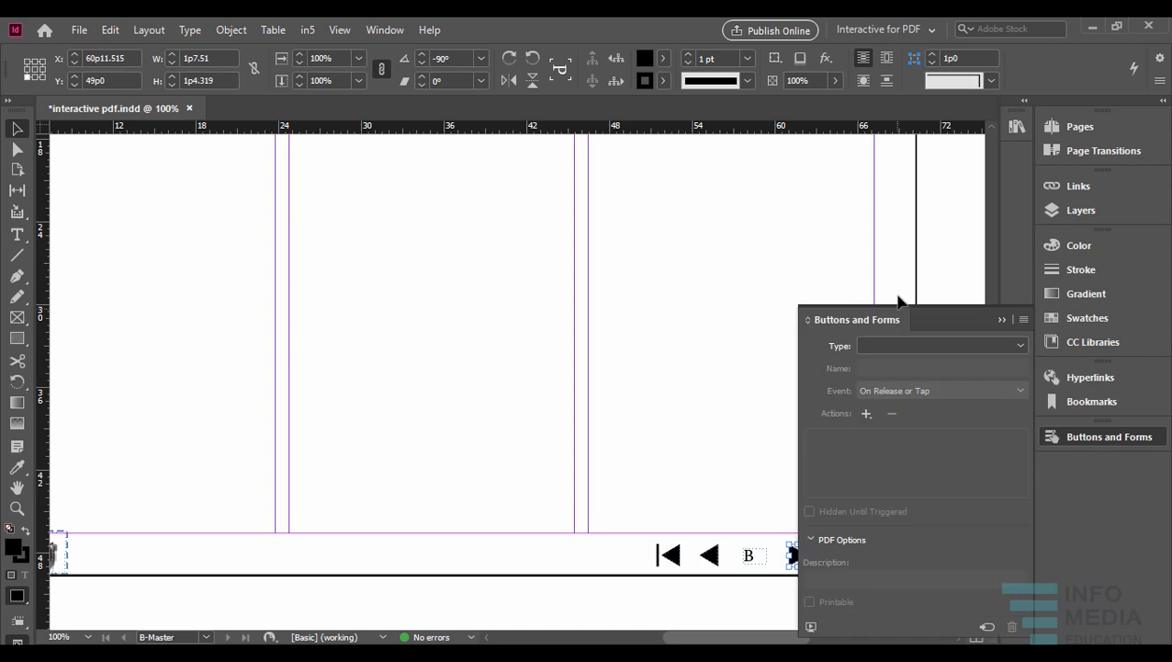
{"action": "left_click_drag", "start_coordinate": [895, 321], "coordinate": [909, 111]}
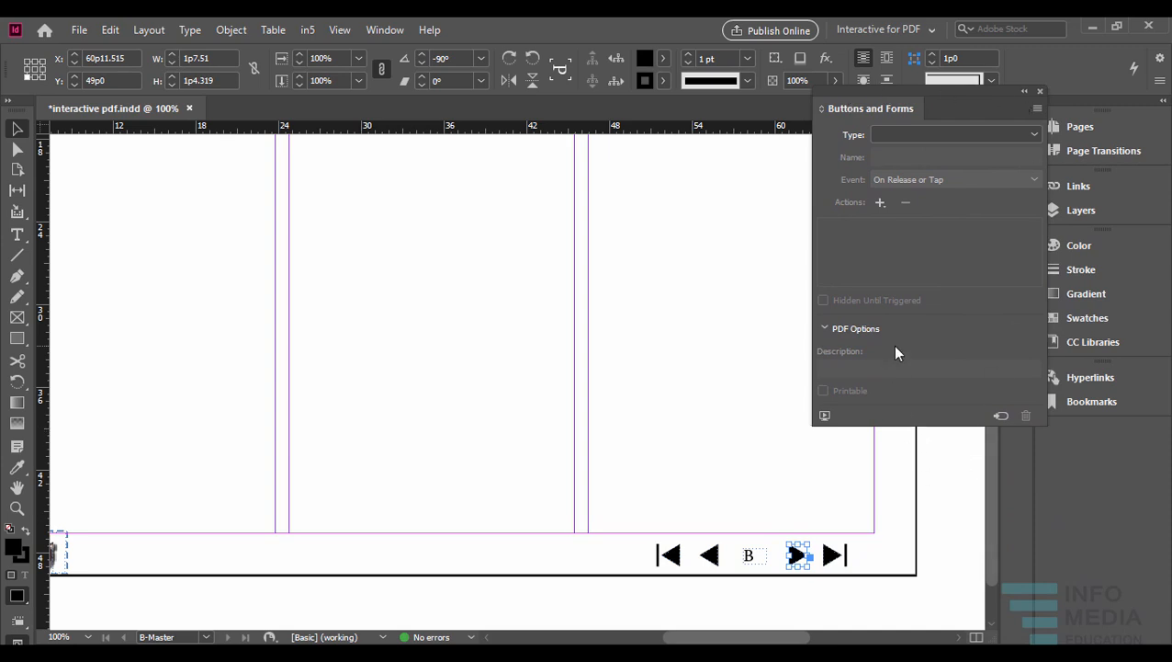
{"action": "left_click", "coordinate": [1001, 418]}
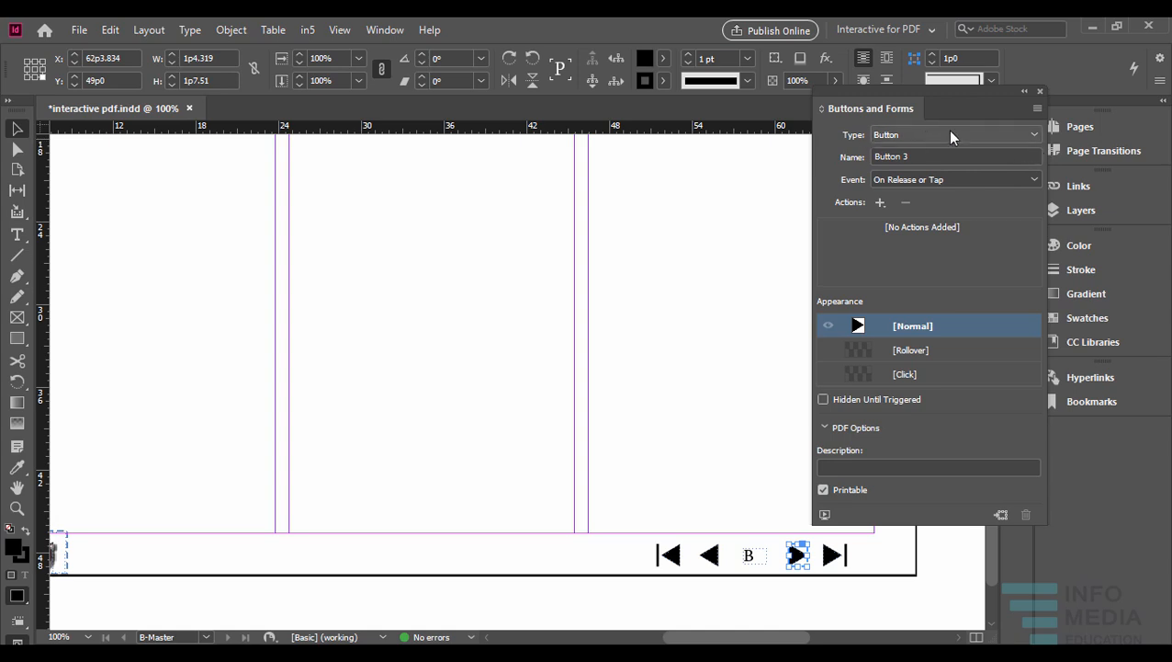
{"action": "left_click", "coordinate": [915, 156]}
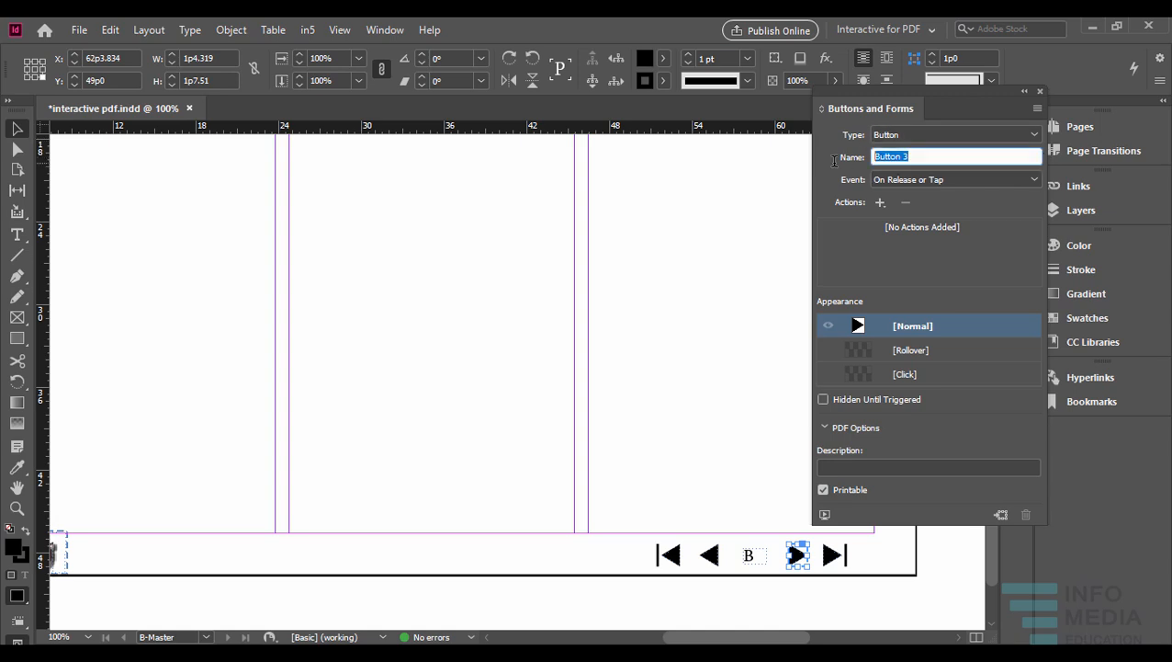
{"action": "type", "text": "NEXT page"}
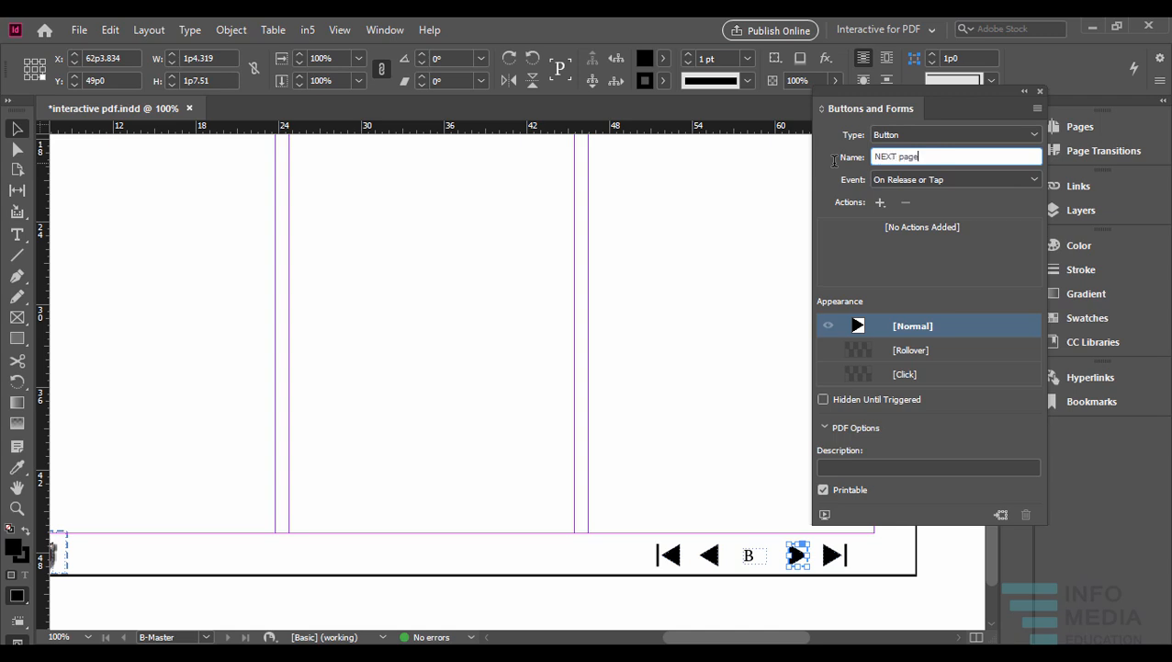
- Give the NEXT page button a Go To Next Page action on the On Release or Tap event
{"action": "left_click", "coordinate": [964, 187]}
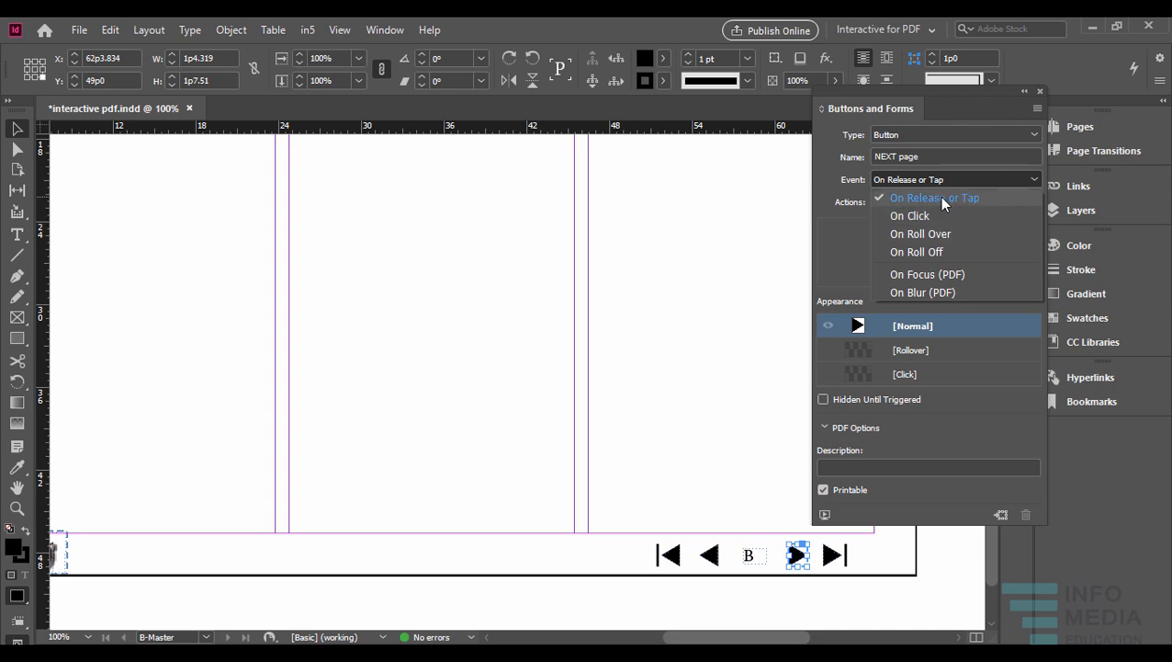
{"action": "left_click", "coordinate": [942, 201]}
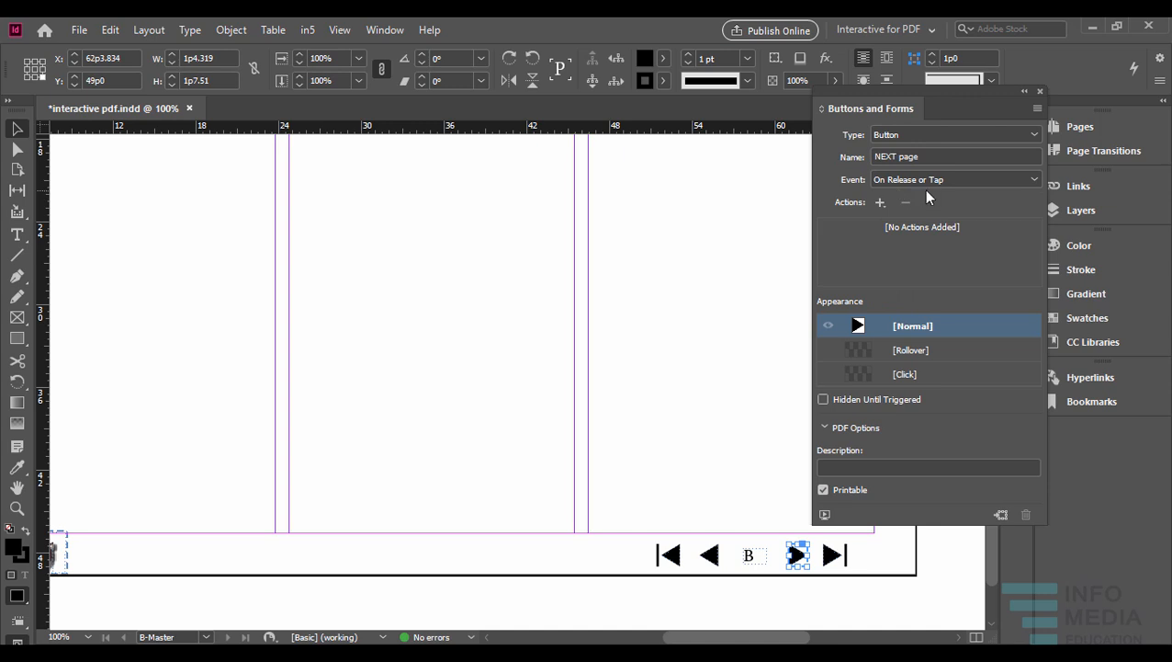
{"action": "left_click", "coordinate": [880, 202]}
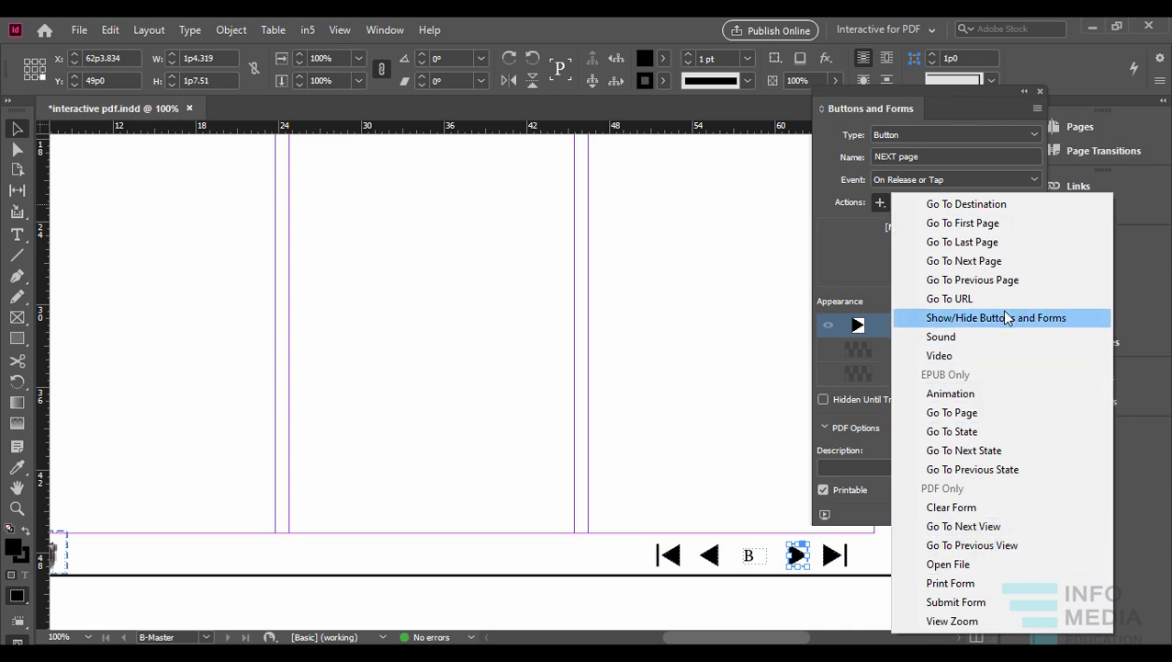
{"action": "left_click", "coordinate": [947, 264]}
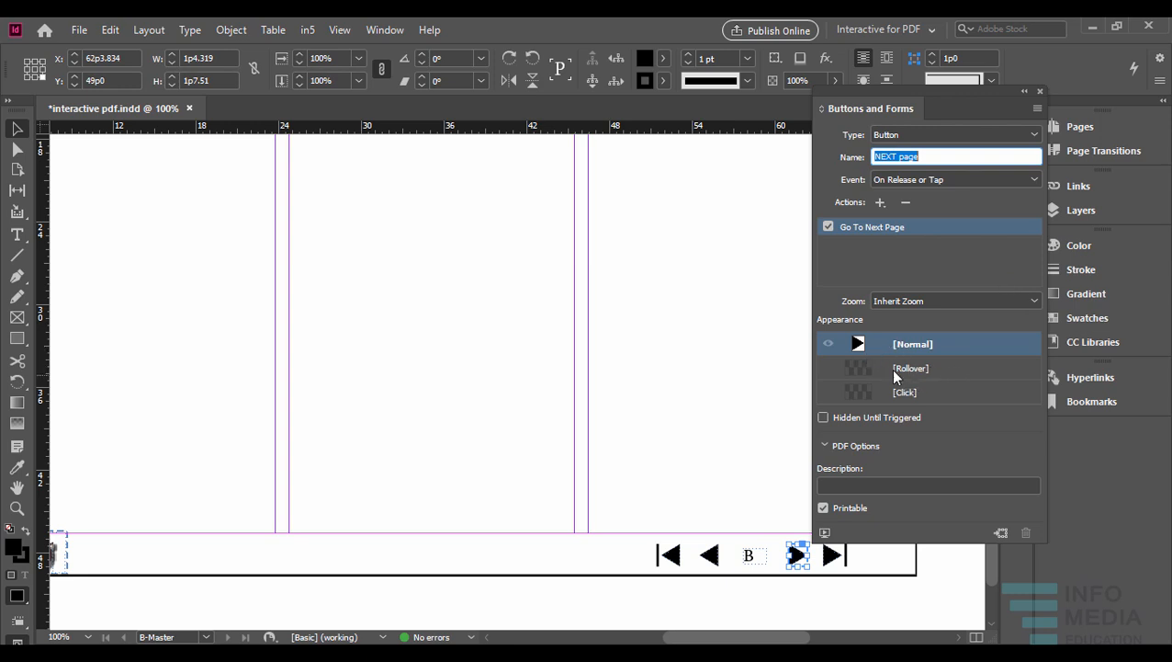
- Give the NEXT page button a rollover appearance filled with C=100 M=0 Y=0 K=0, and return to its Normal state
{"action": "left_click", "coordinate": [922, 372]}
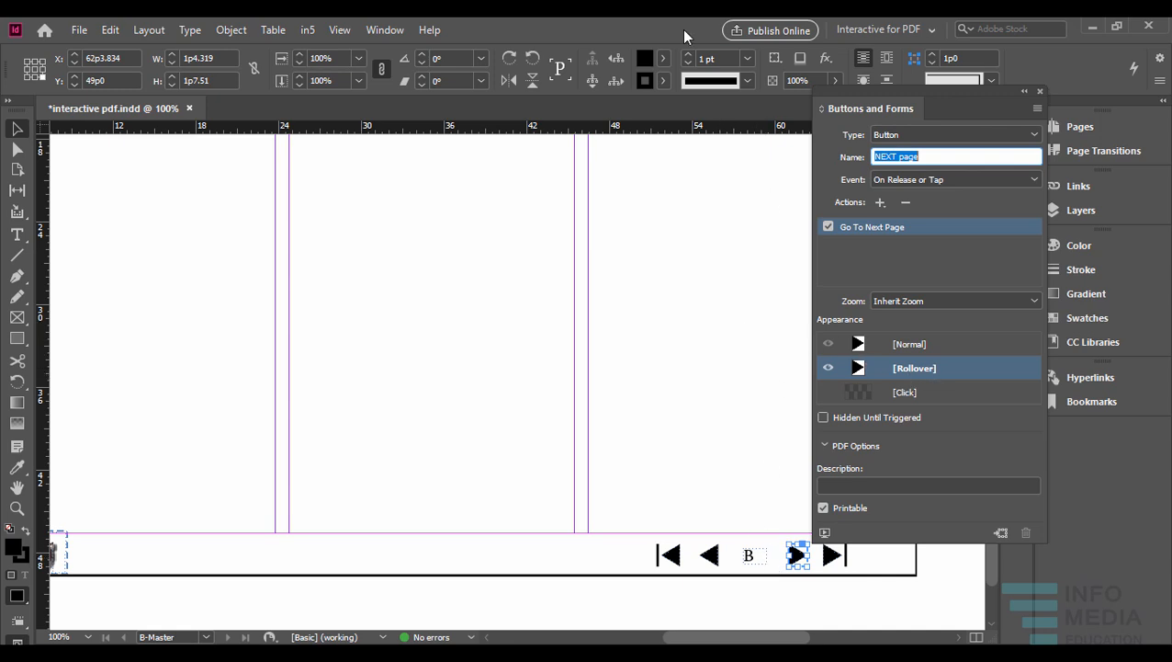
{"action": "left_click", "coordinate": [665, 58]}
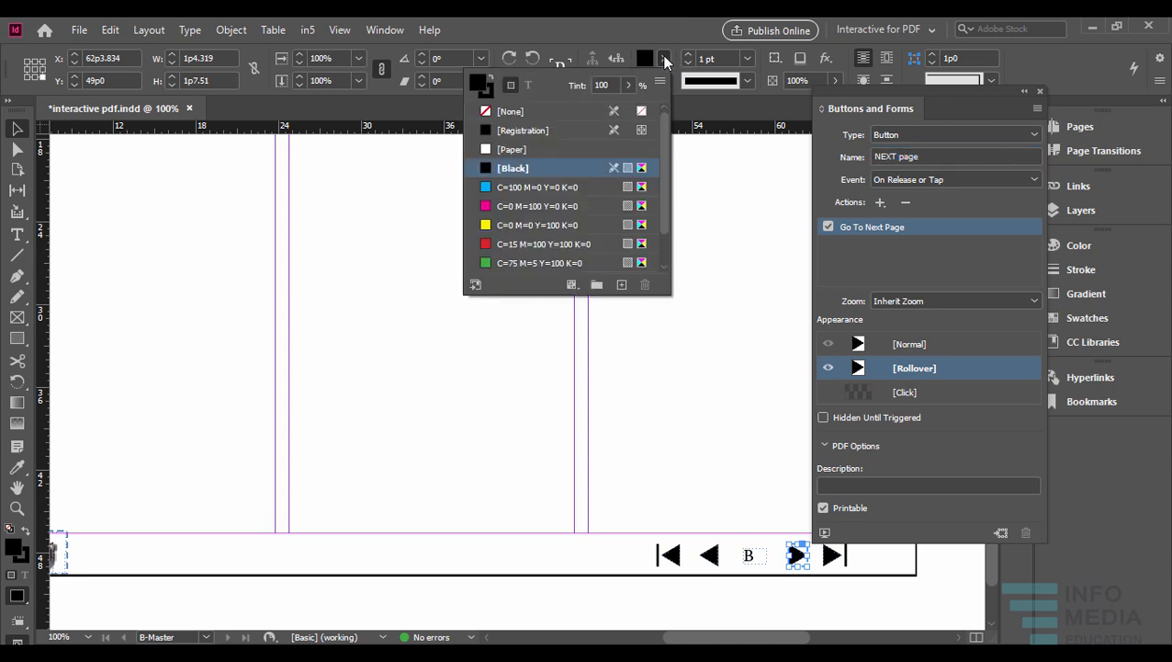
{"action": "left_click", "coordinate": [540, 187]}
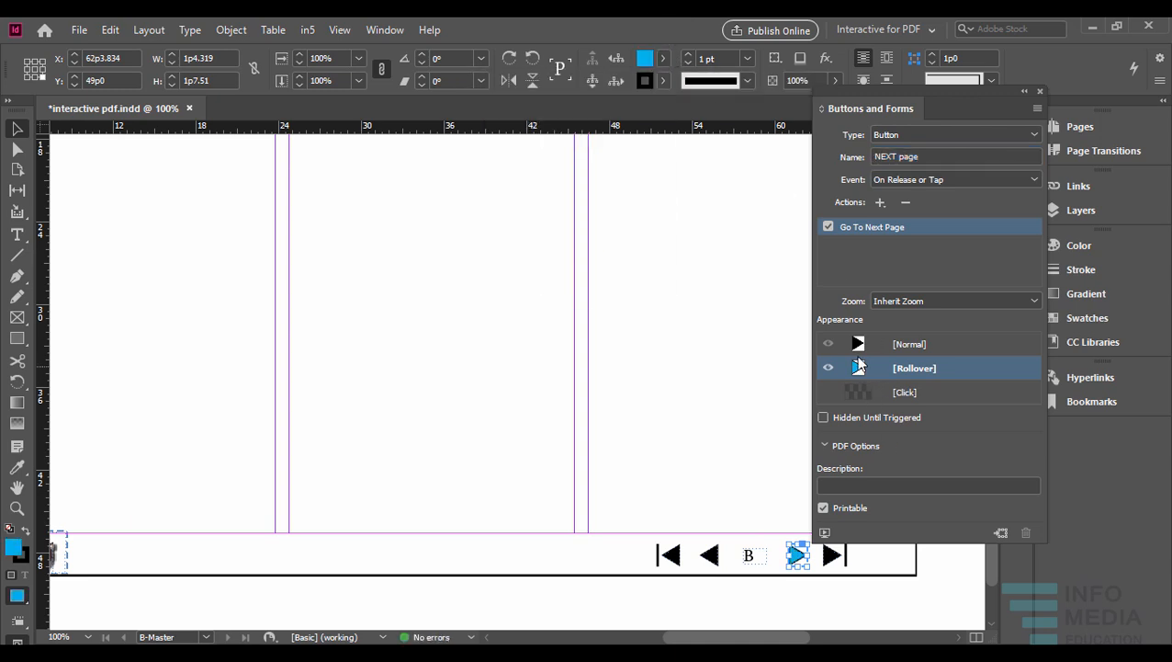
{"action": "left_click", "coordinate": [937, 345]}
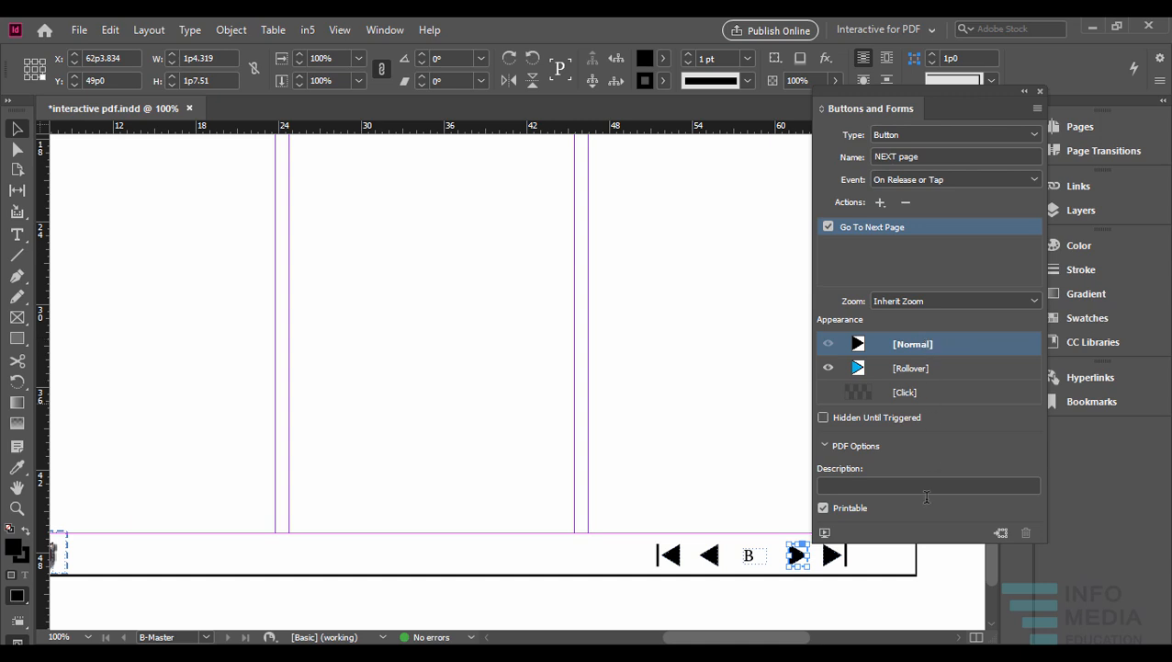
- Convert the plain left-pointing arrow beside the page number to a button with a Go To Previous Page action
{"action": "left_click", "coordinate": [716, 563]}
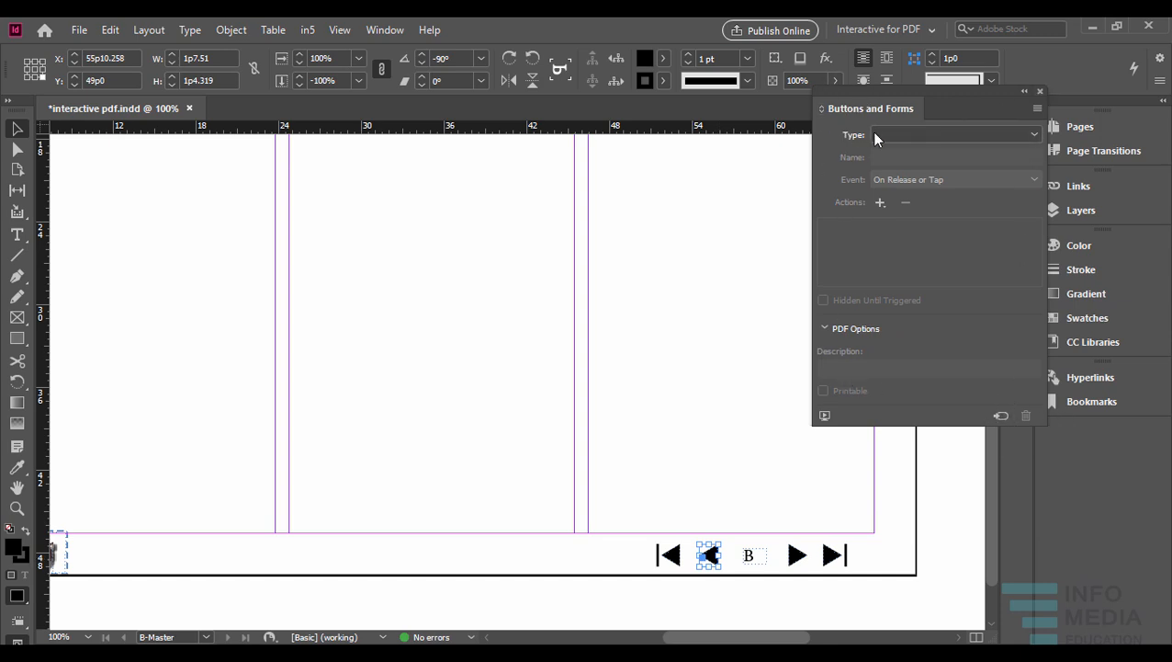
{"action": "left_click", "coordinate": [1035, 133]}
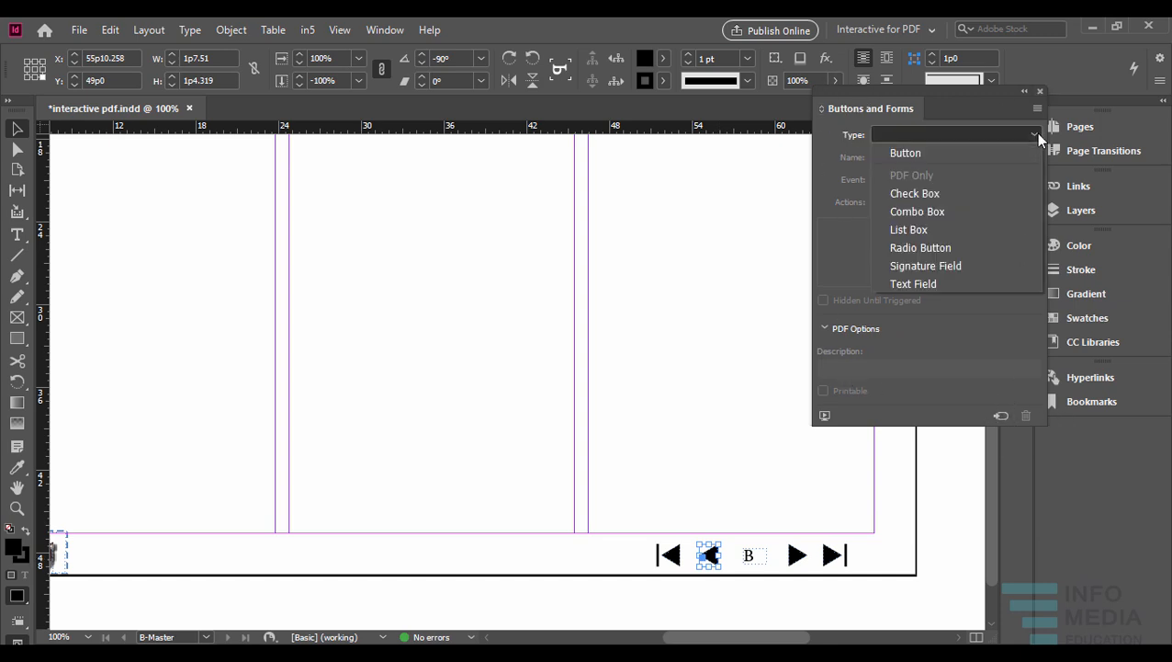
{"action": "left_click", "coordinate": [906, 152]}
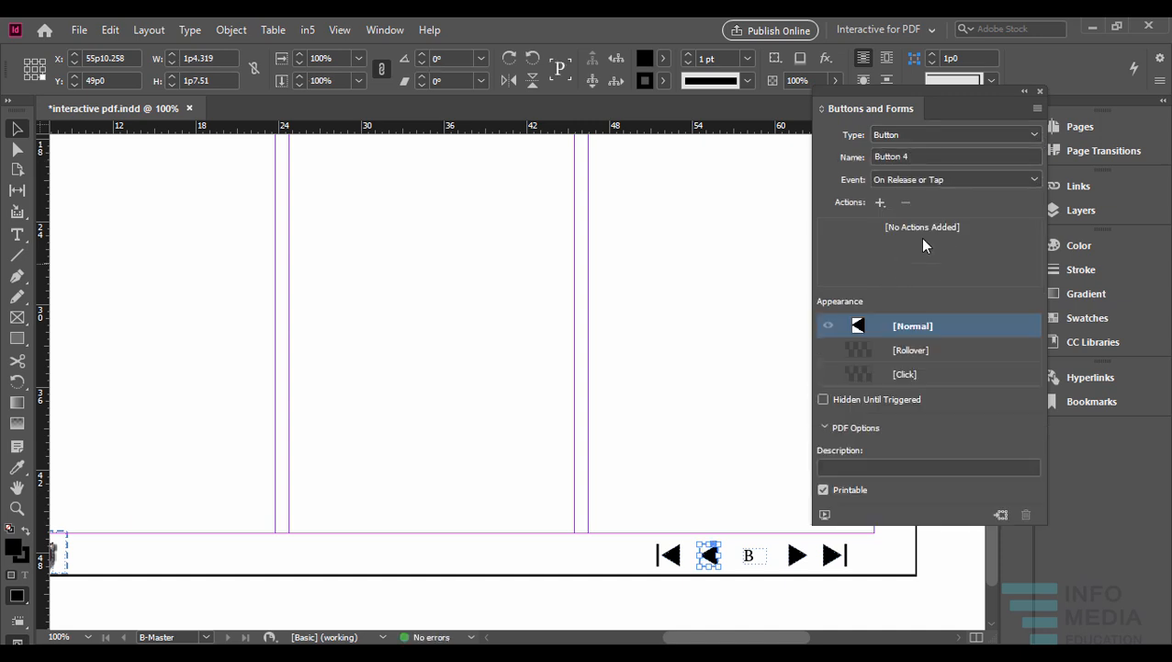
{"action": "left_click", "coordinate": [923, 155]}
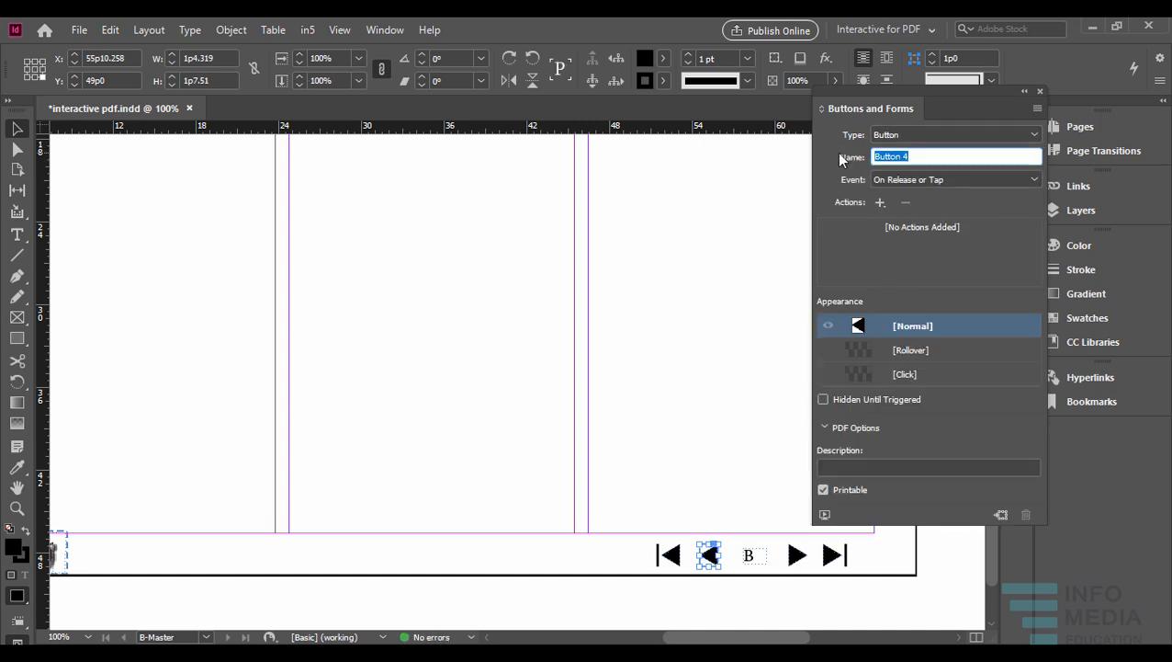
{"action": "left_click", "coordinate": [880, 202]}
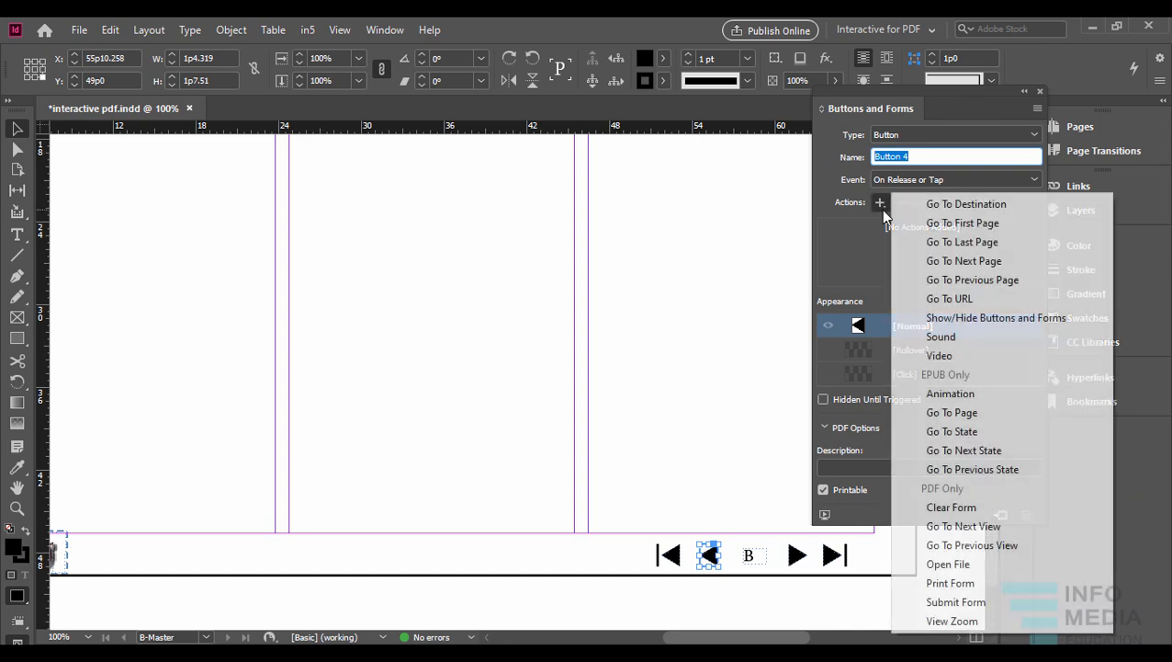
{"action": "left_click", "coordinate": [941, 281]}
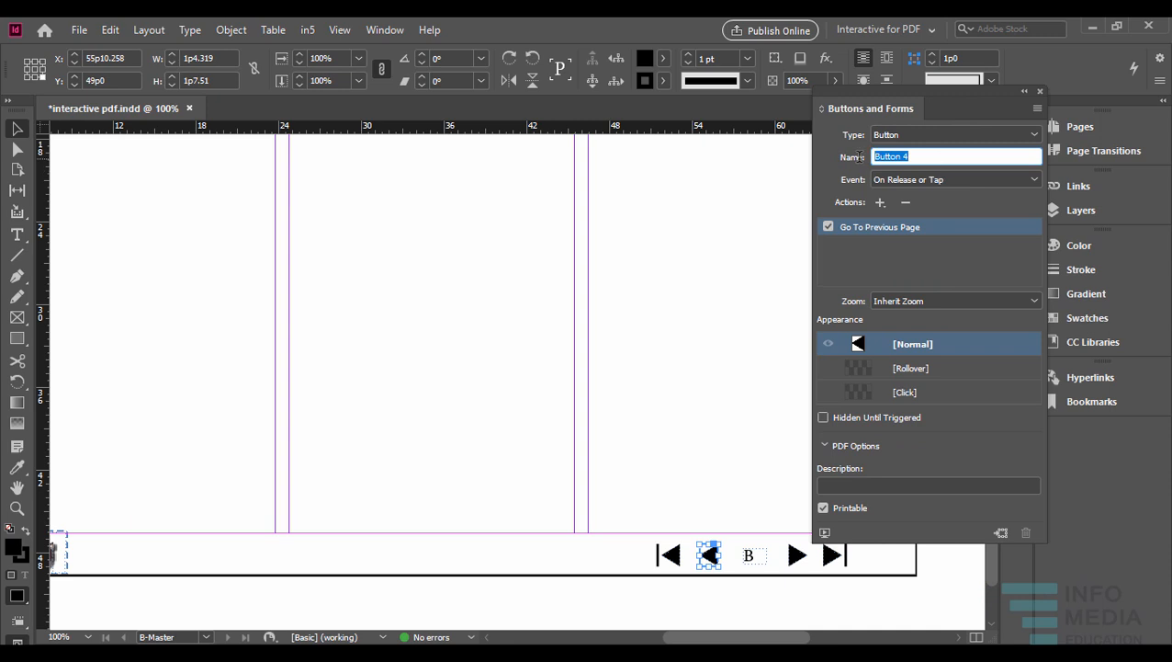
- Fill the rollover appearance of the previous-page button with C=100 M=0 Y=0 K=0
{"action": "type", "text": "PREVIOUS page"}
{"action": "triple_click", "coordinate": [937, 158]}
{"action": "left_click", "coordinate": [910, 368]}
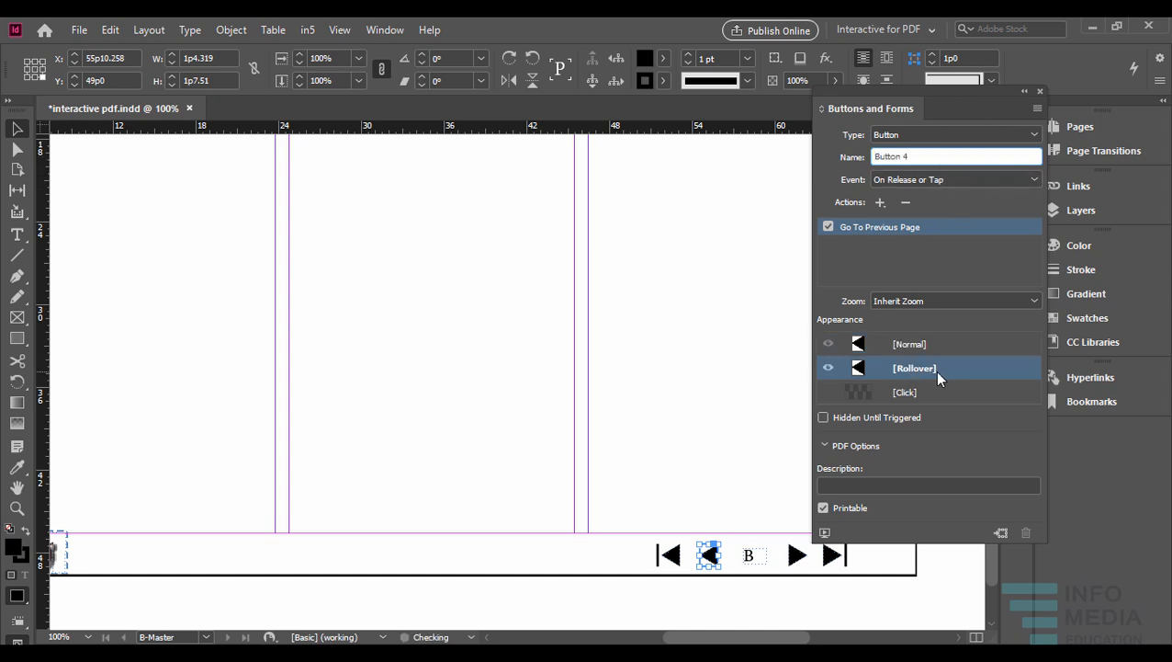
{"action": "left_click", "coordinate": [664, 58]}
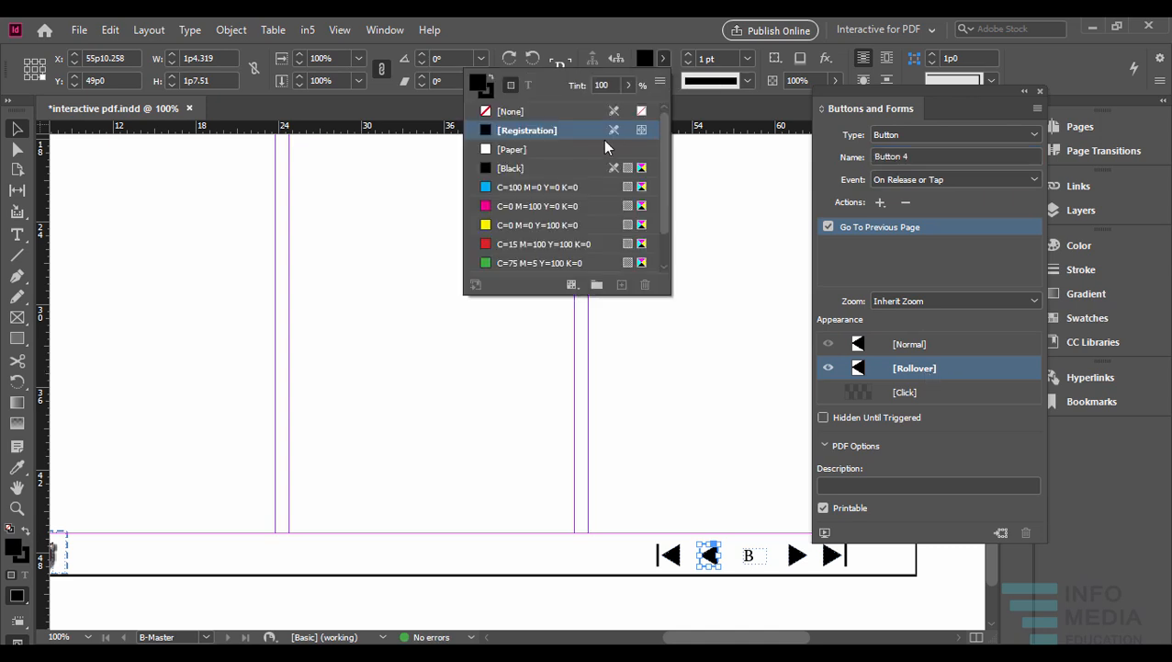
{"action": "left_click", "coordinate": [504, 185]}
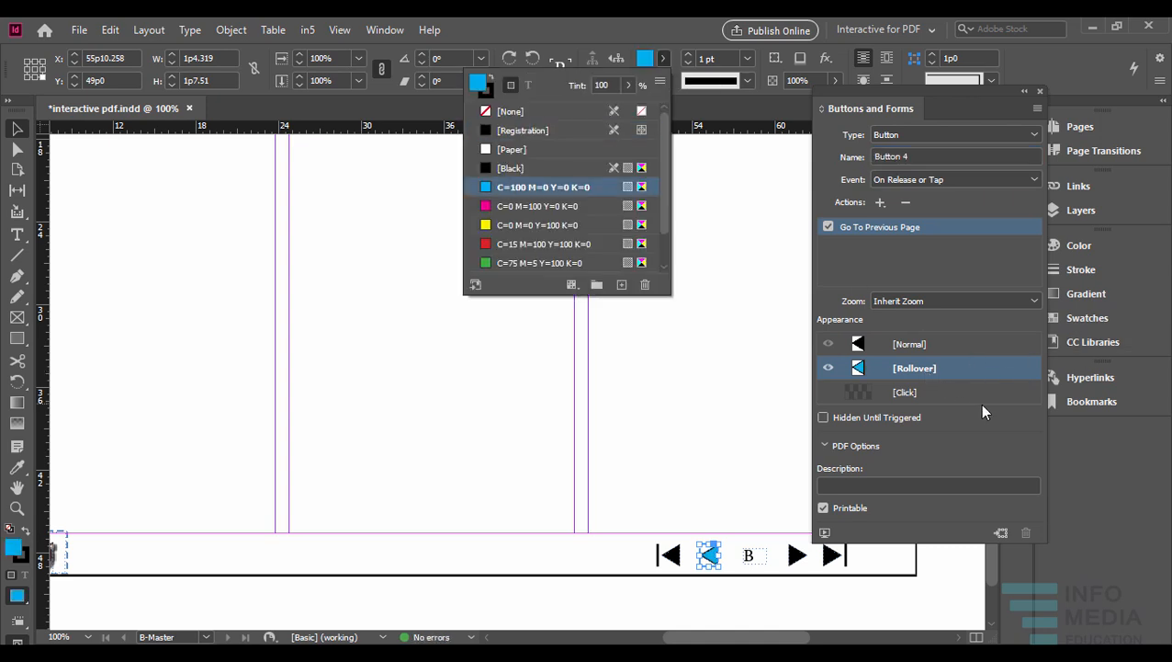
{"action": "left_click", "coordinate": [984, 433]}
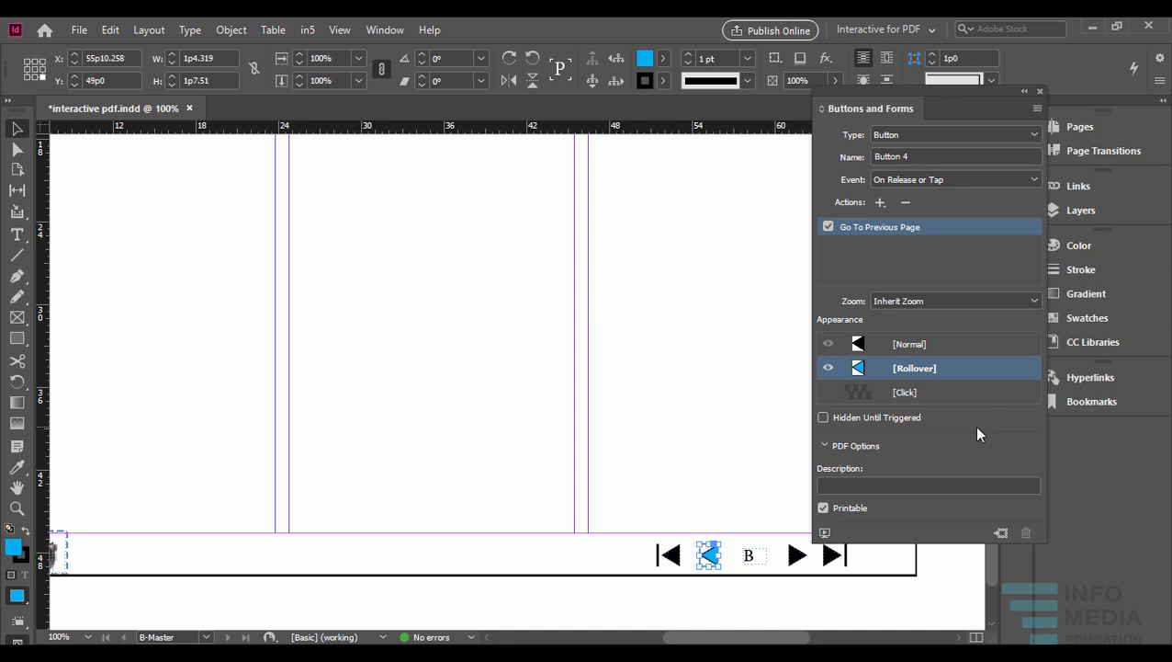
- Return the previous-page button to its Normal appearance and close the Buttons and Forms settings
{"action": "left_click", "coordinate": [1025, 92]}
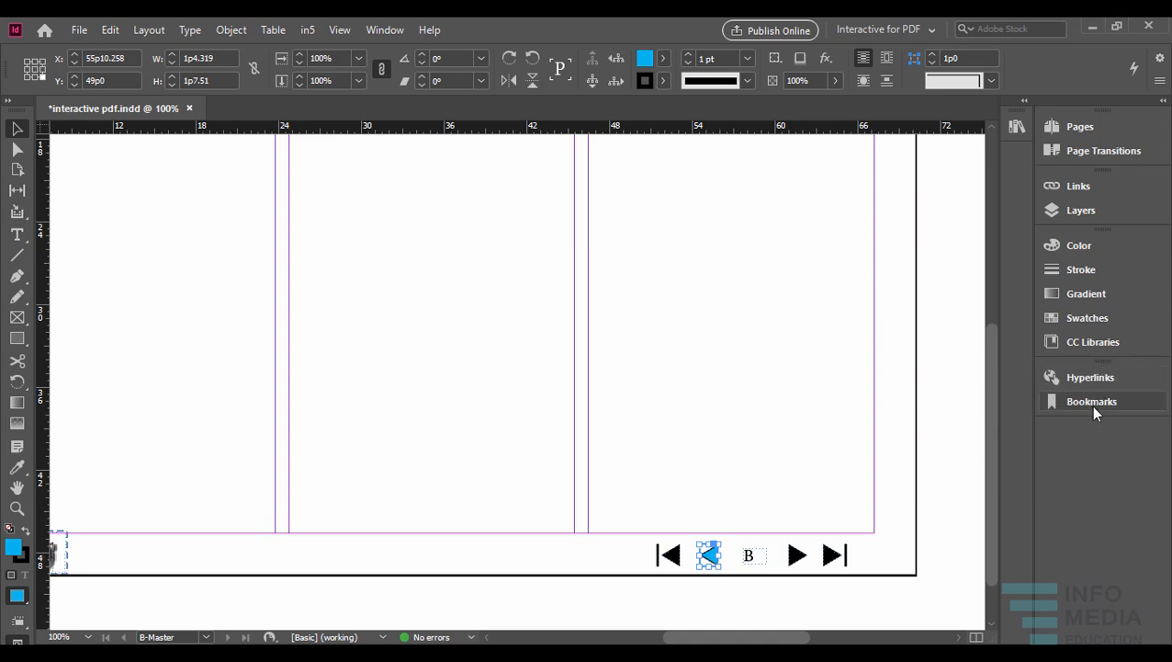
{"action": "left_click", "coordinate": [378, 30]}
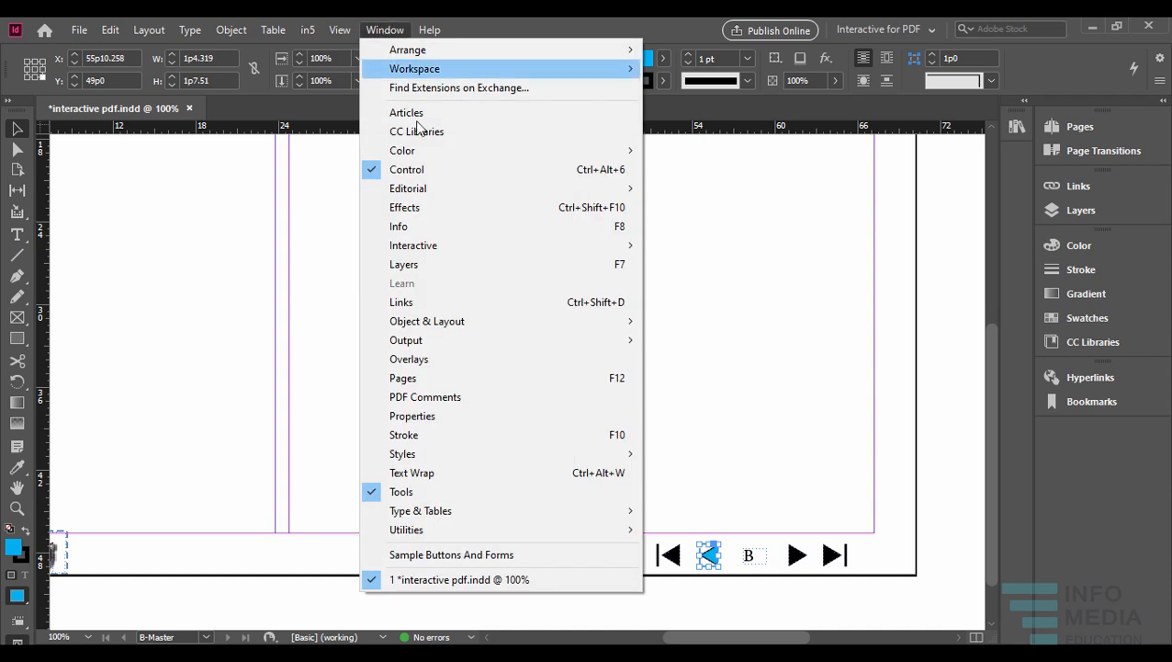
{"action": "mouse_move", "coordinate": [440, 251]}
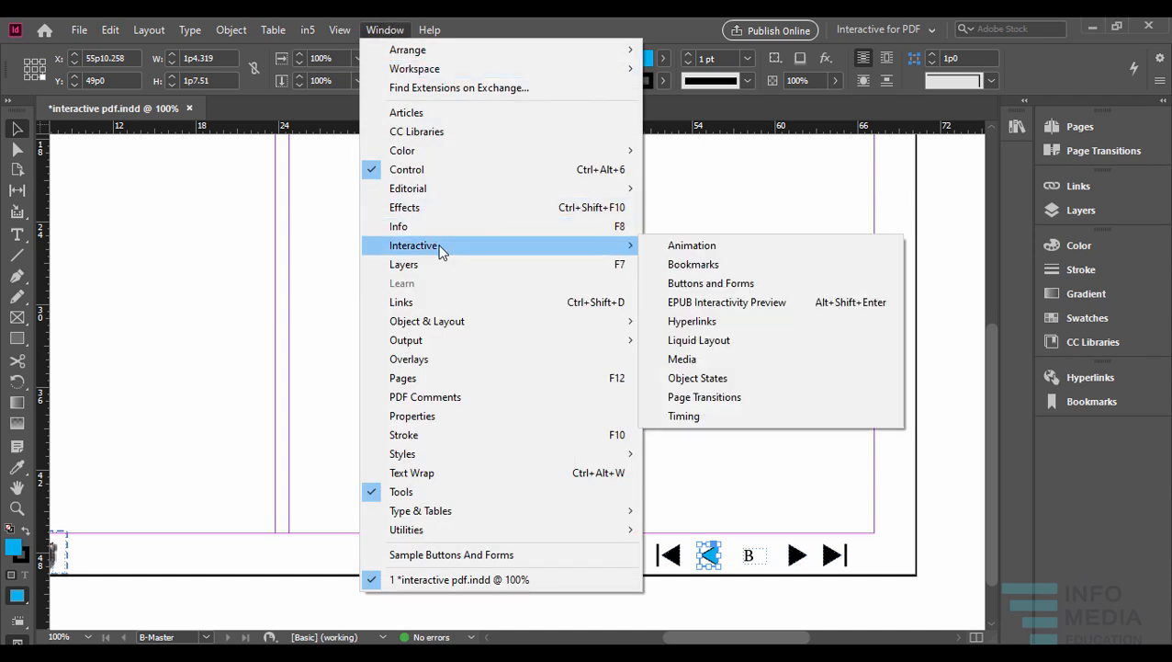
{"action": "left_click", "coordinate": [711, 283]}
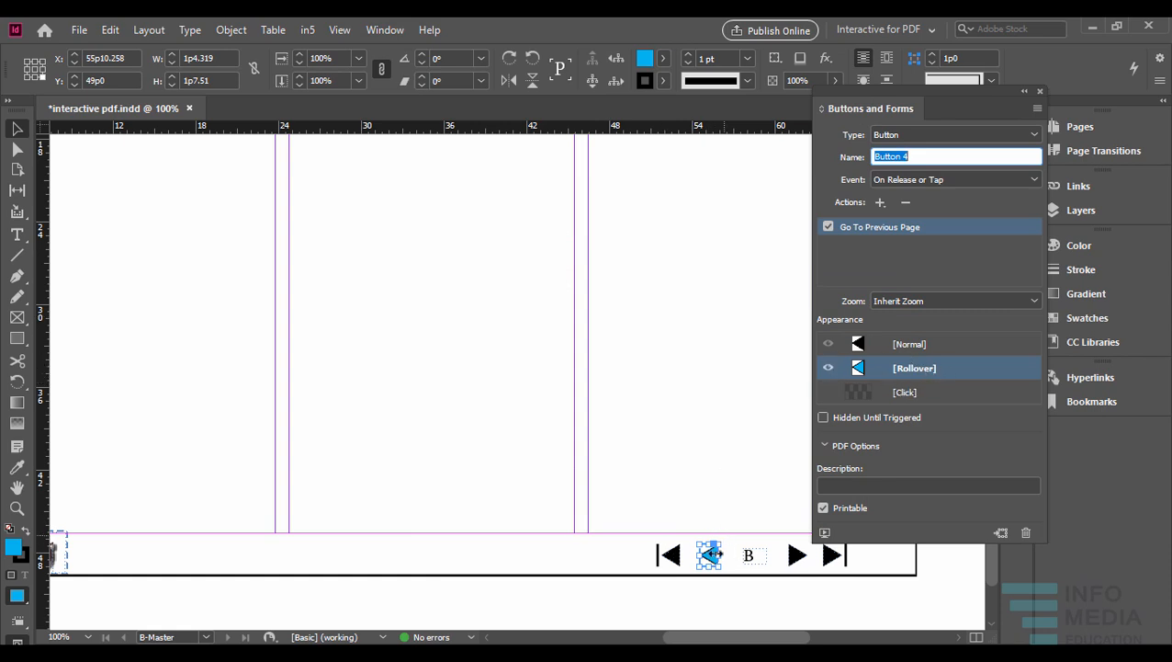
{"action": "left_click", "coordinate": [922, 345]}
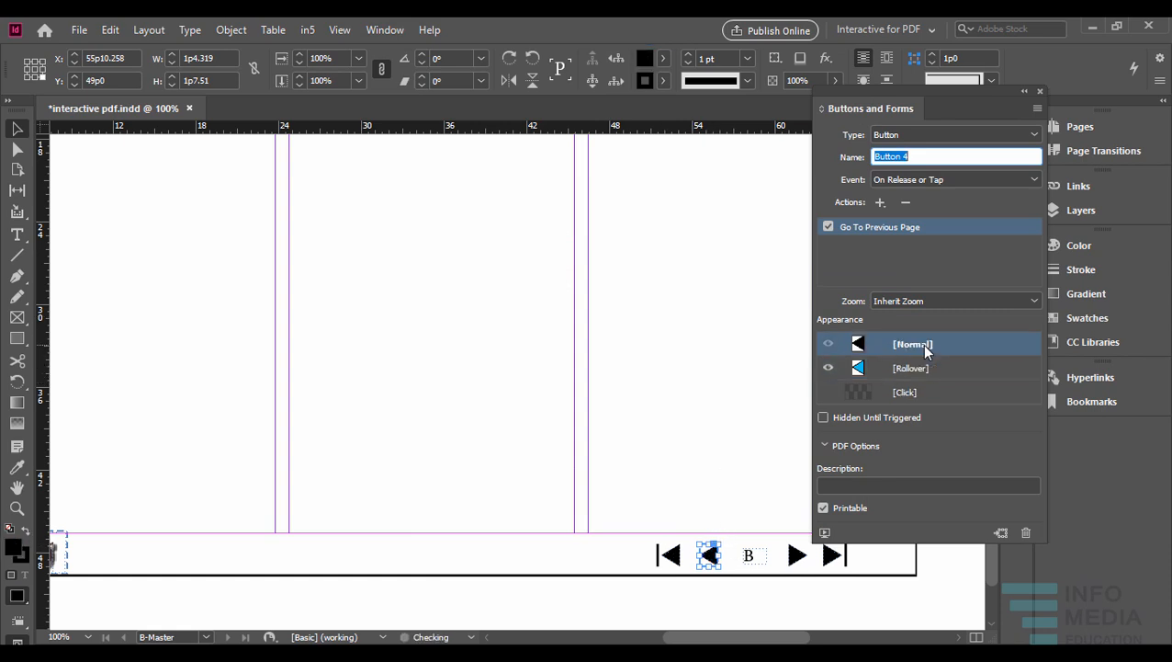
{"action": "left_click", "coordinate": [1039, 92]}
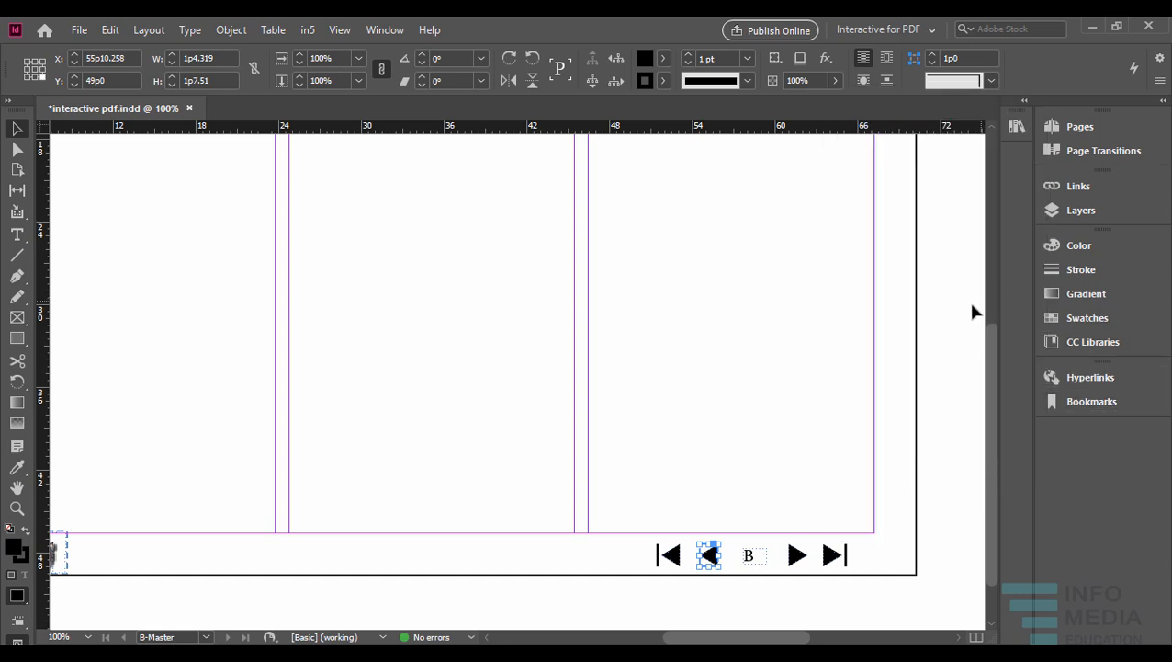
- Open page 4 at its contact form and select the empty frame beside the Country label
{"action": "left_click", "coordinate": [1089, 129]}
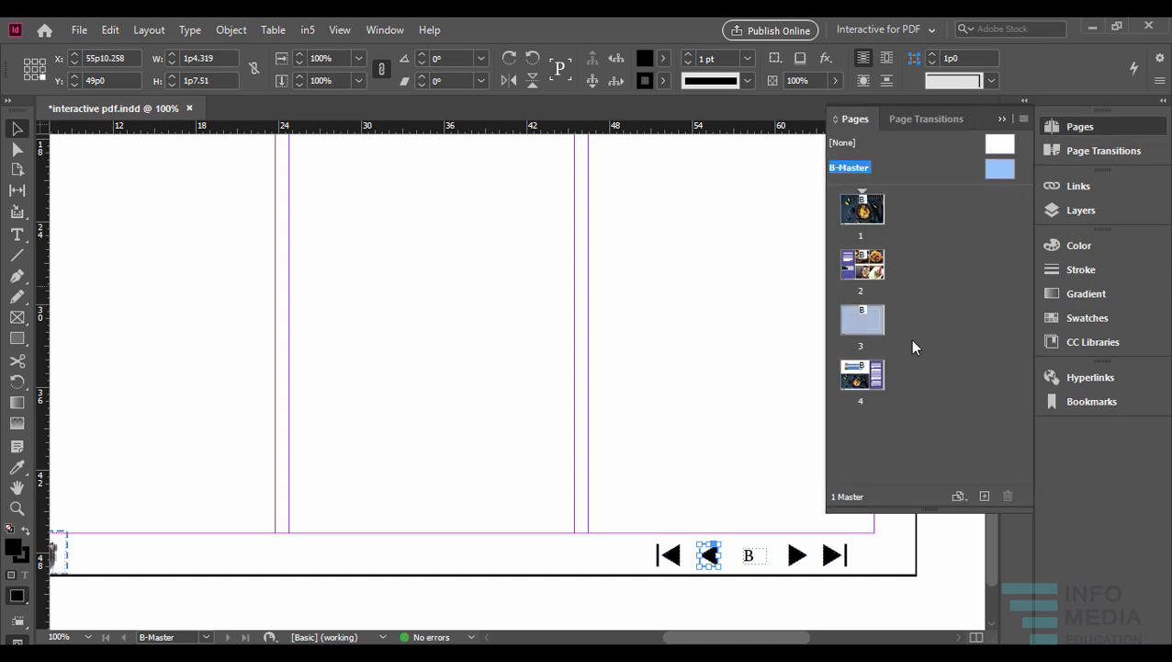
{"action": "double_click", "coordinate": [857, 400]}
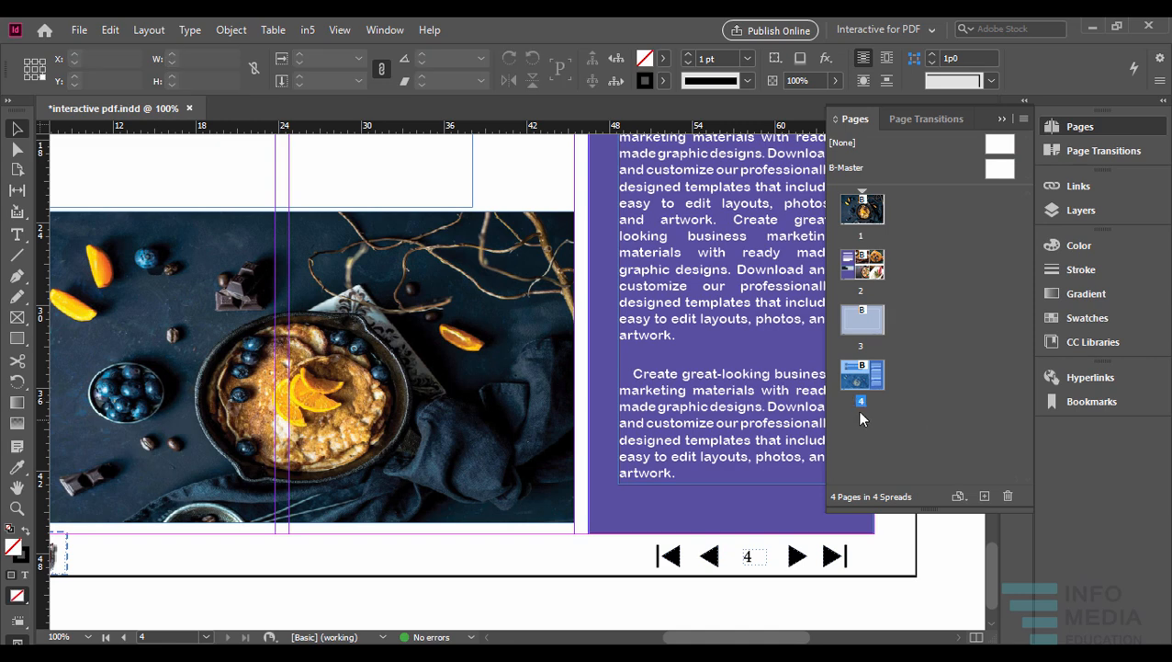
{"action": "scroll", "coordinate": [595, 396], "scroll_direction": "up", "scroll_amount": 4}
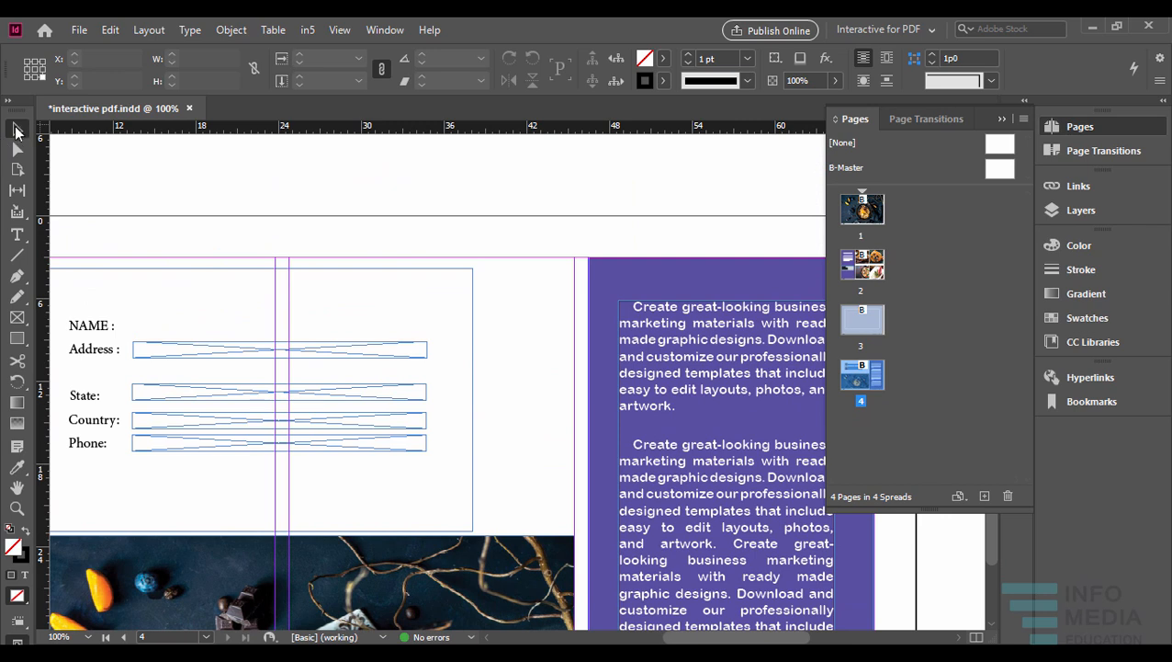
{"action": "scroll", "coordinate": [335, 331], "scroll_direction": "left", "scroll_amount": 3}
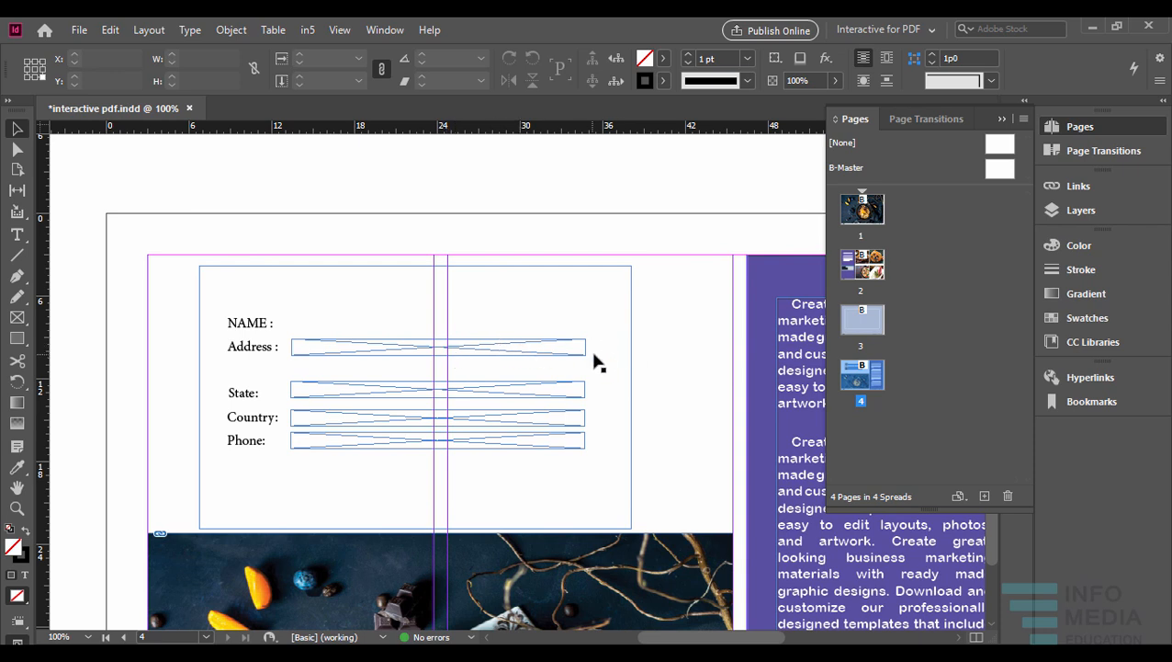
{"action": "left_click", "coordinate": [562, 351]}
{"action": "left_click", "coordinate": [568, 388]}
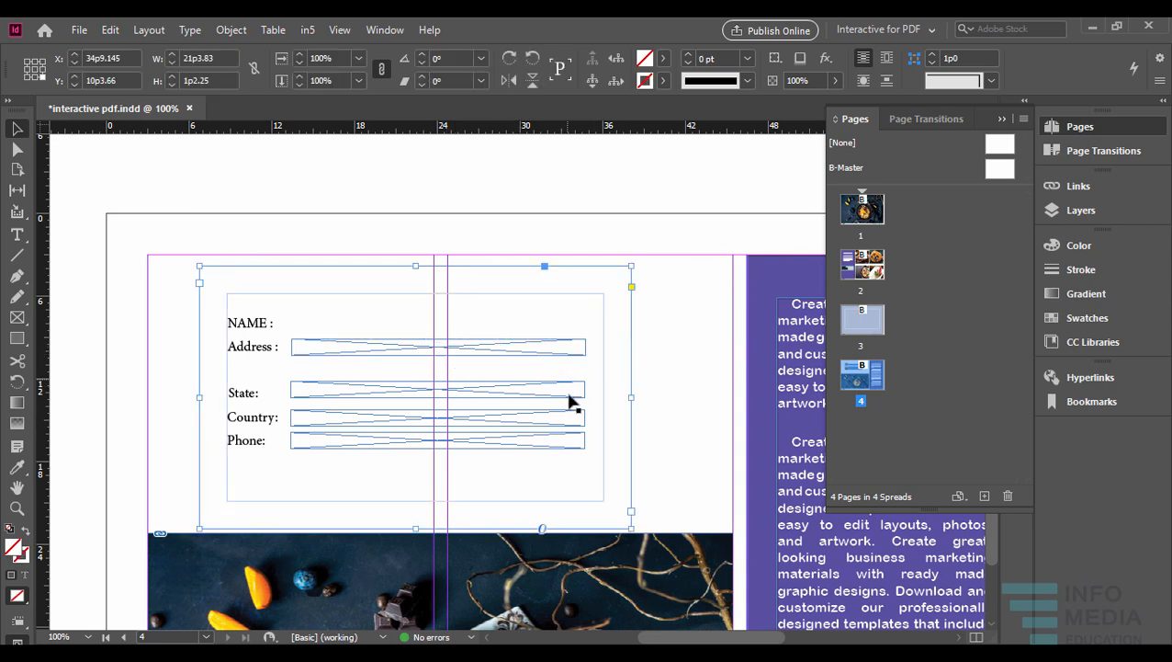
{"action": "double_click", "coordinate": [569, 394]}
{"action": "left_click", "coordinate": [585, 419]}
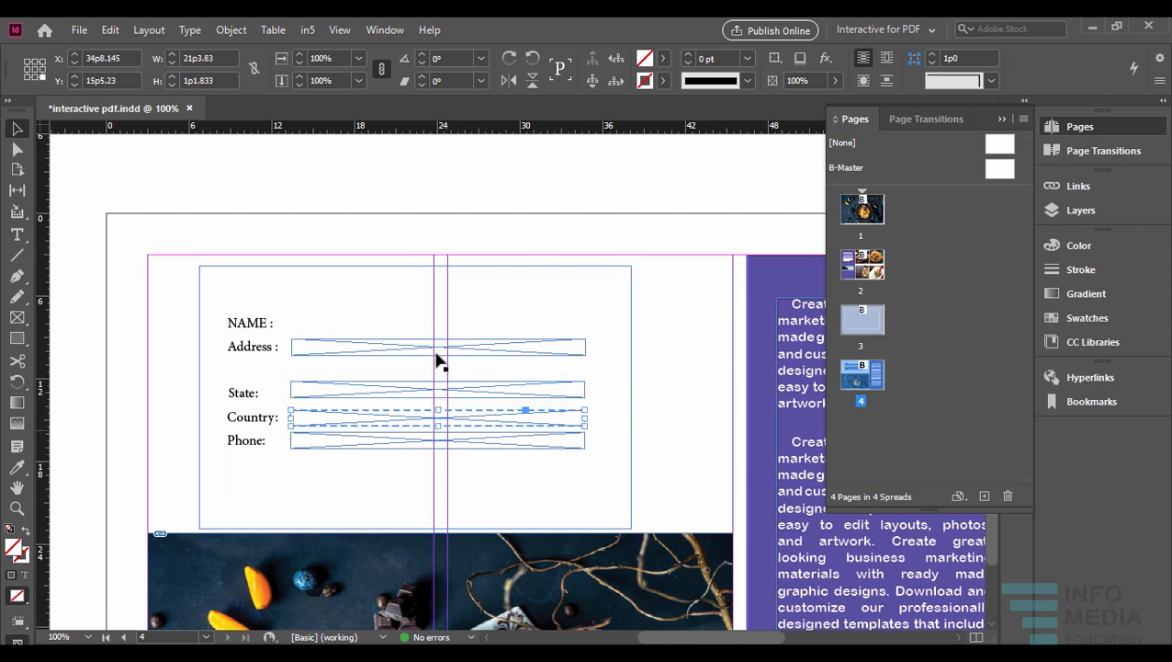
- Draw an empty rectangle frame about 21p4 wide and 1p2 high beside the NAME label, matching the frames below
{"action": "left_click", "coordinate": [17, 318]}
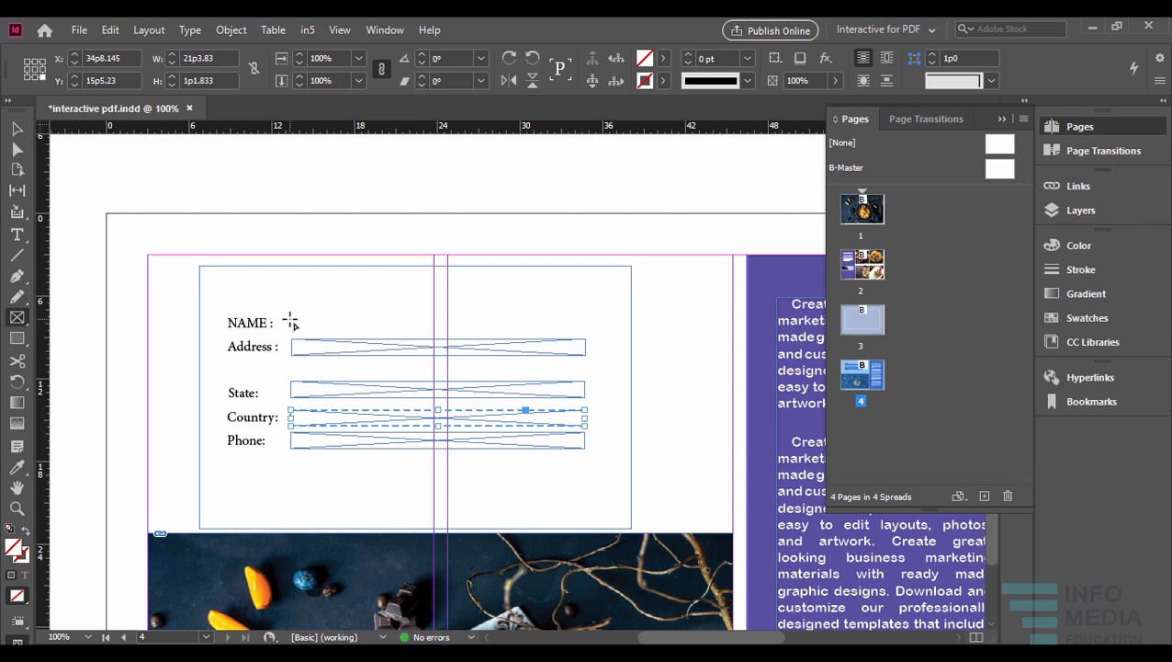
{"action": "mouse_move", "coordinate": [290, 317]}
{"action": "left_mouse_down"}
{"action": "mouse_move", "coordinate": [309, 334]}
{"action": "mouse_move", "coordinate": [586, 332]}
{"action": "left_mouse_up"}
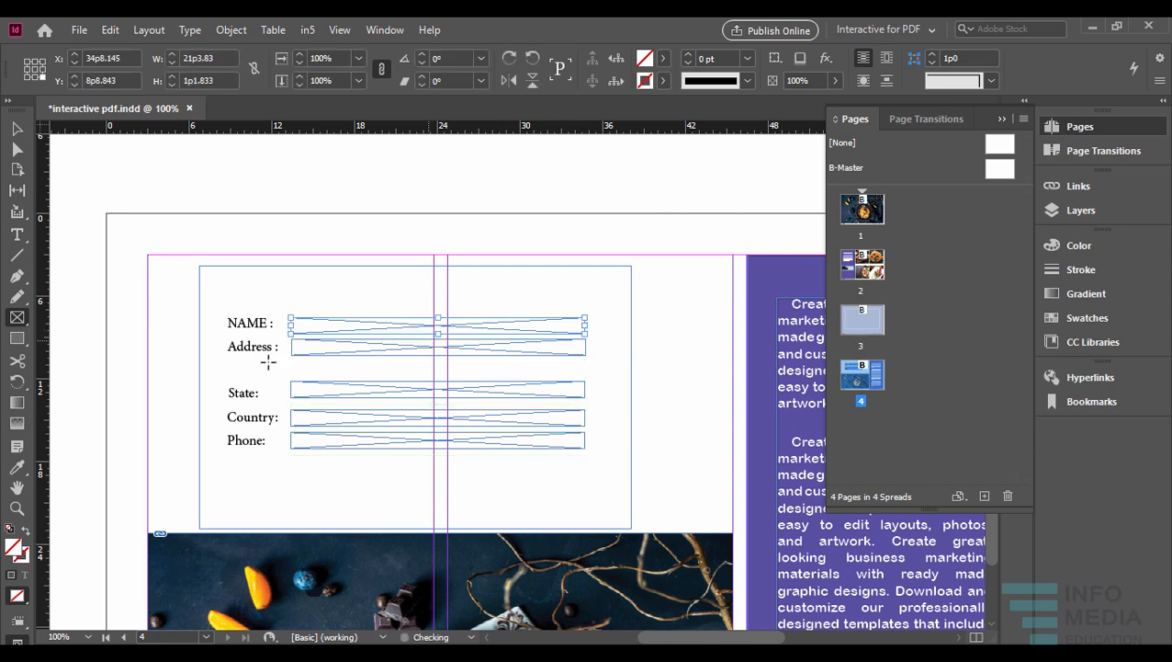
{"action": "key", "text": "v"}
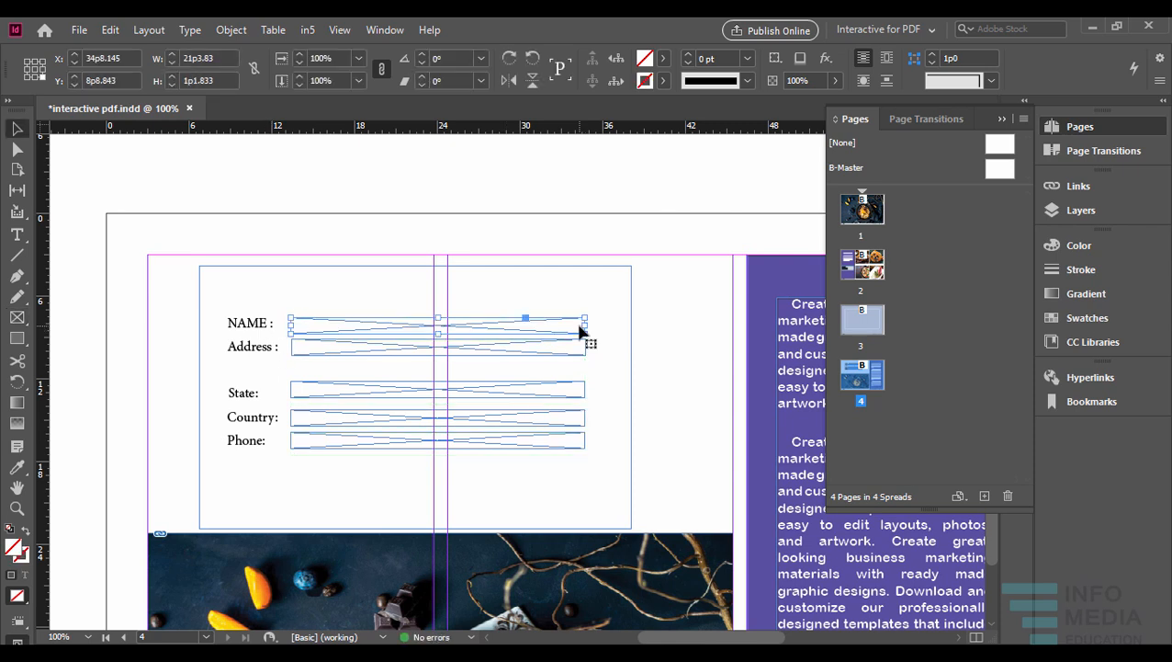
- Convert the frame beside the NAME label to a text field named NAME
{"action": "left_click", "coordinate": [386, 33]}
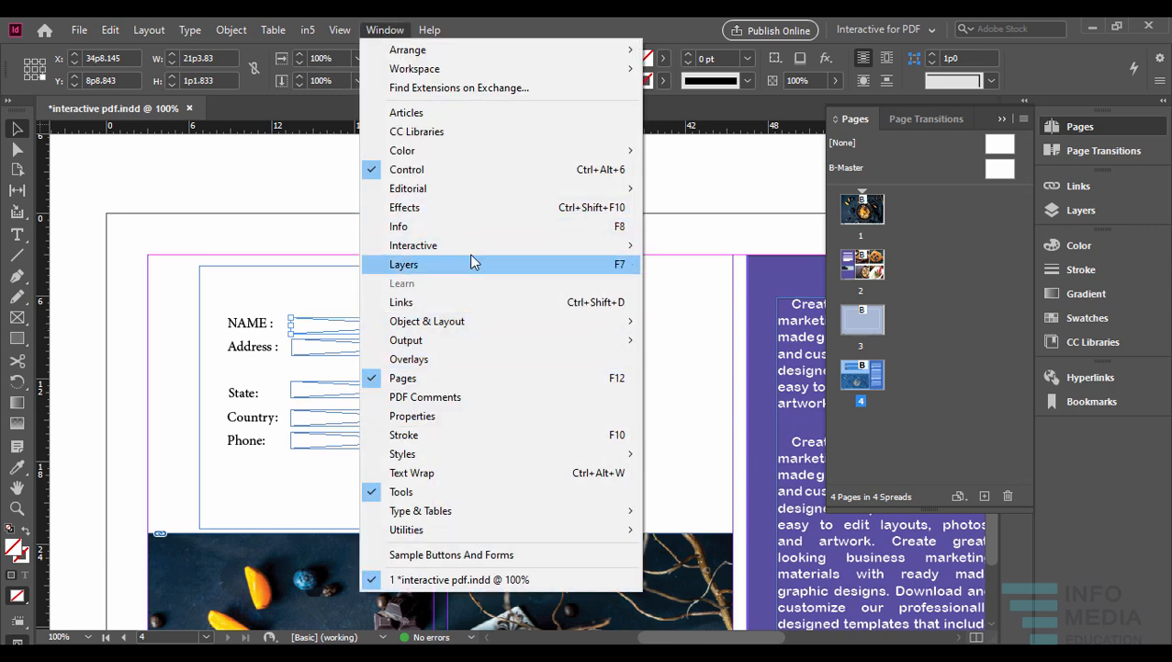
{"action": "mouse_move", "coordinate": [484, 246]}
{"action": "left_click", "coordinate": [742, 283]}
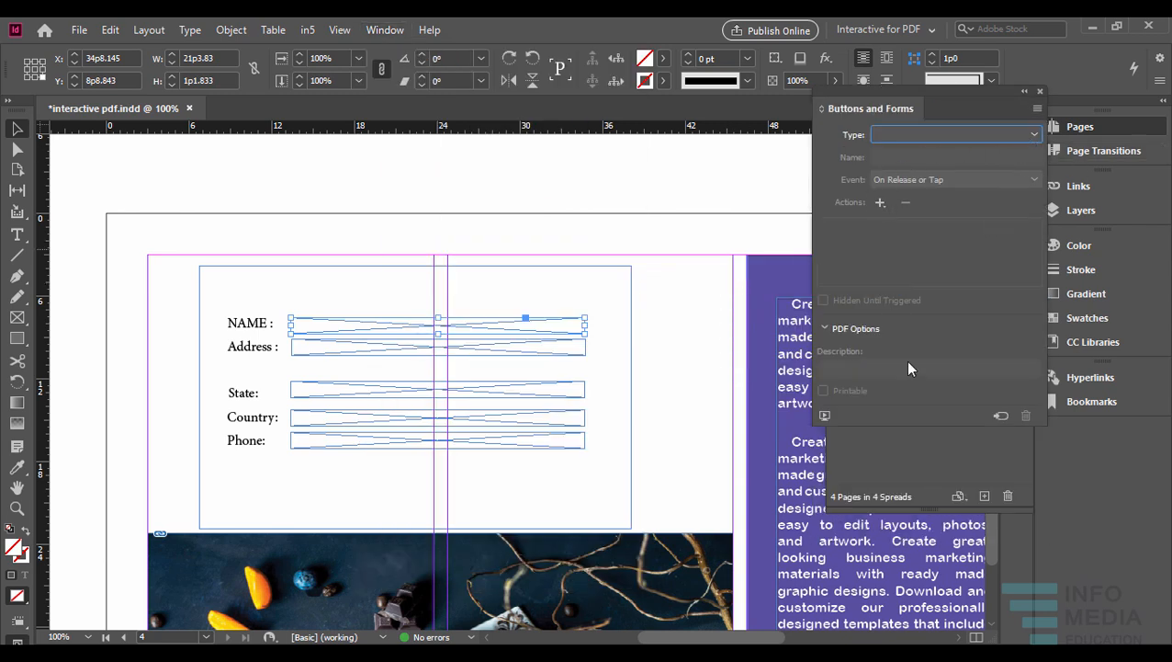
{"action": "left_click", "coordinate": [1034, 135]}
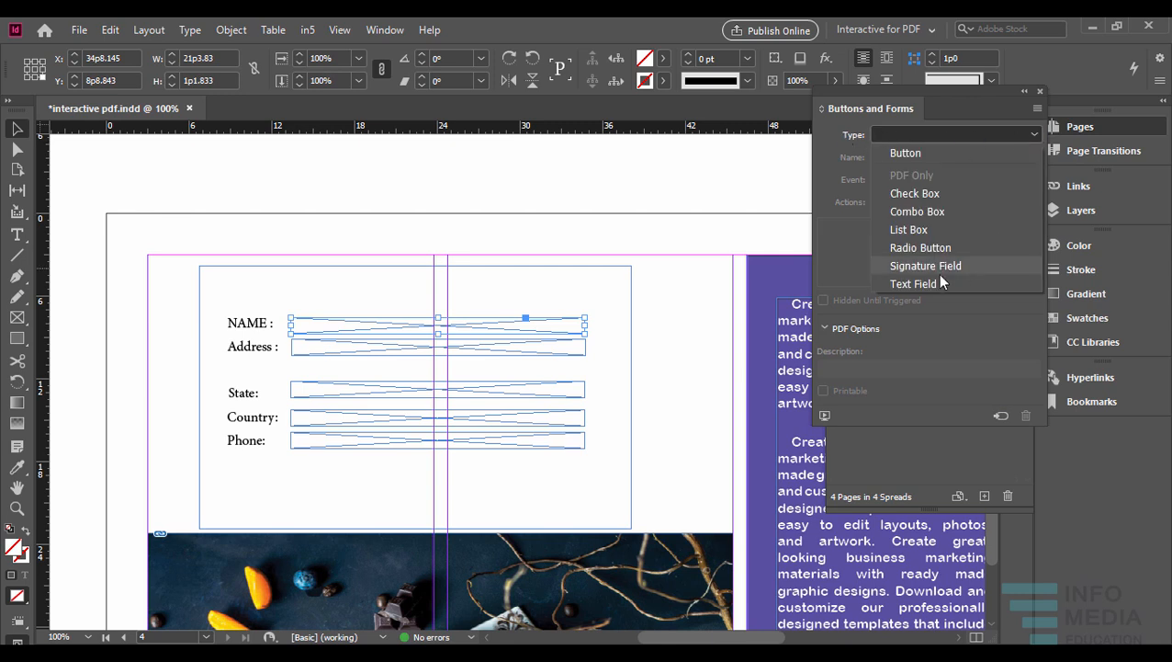
{"action": "left_click", "coordinate": [904, 284]}
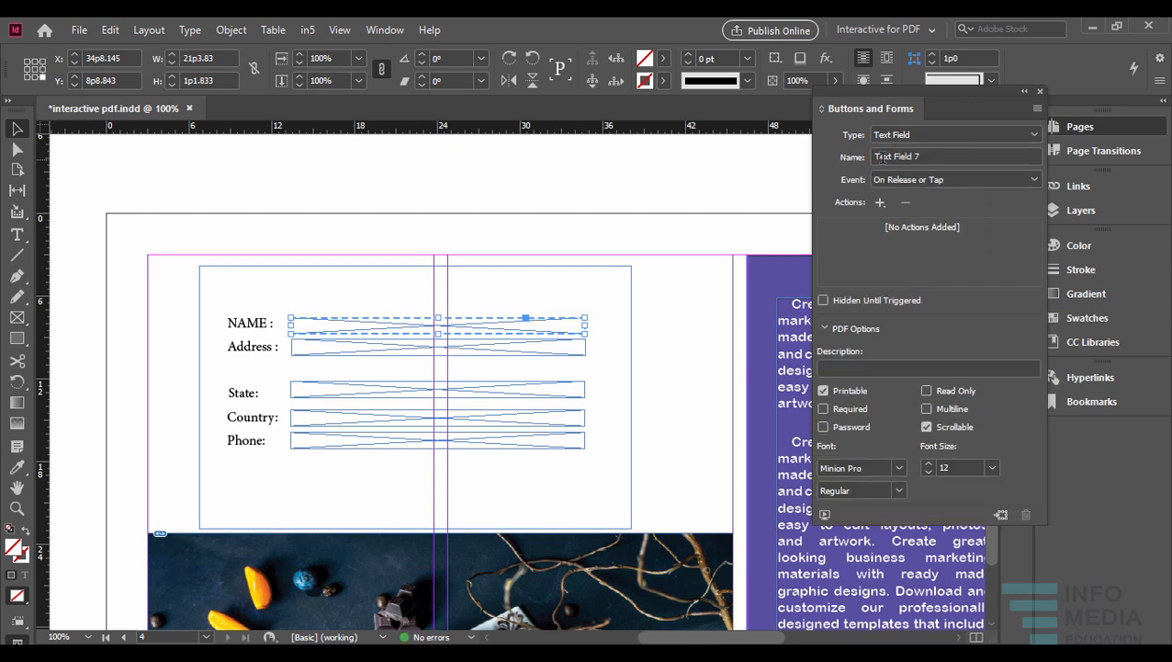
{"action": "left_click", "coordinate": [942, 156]}
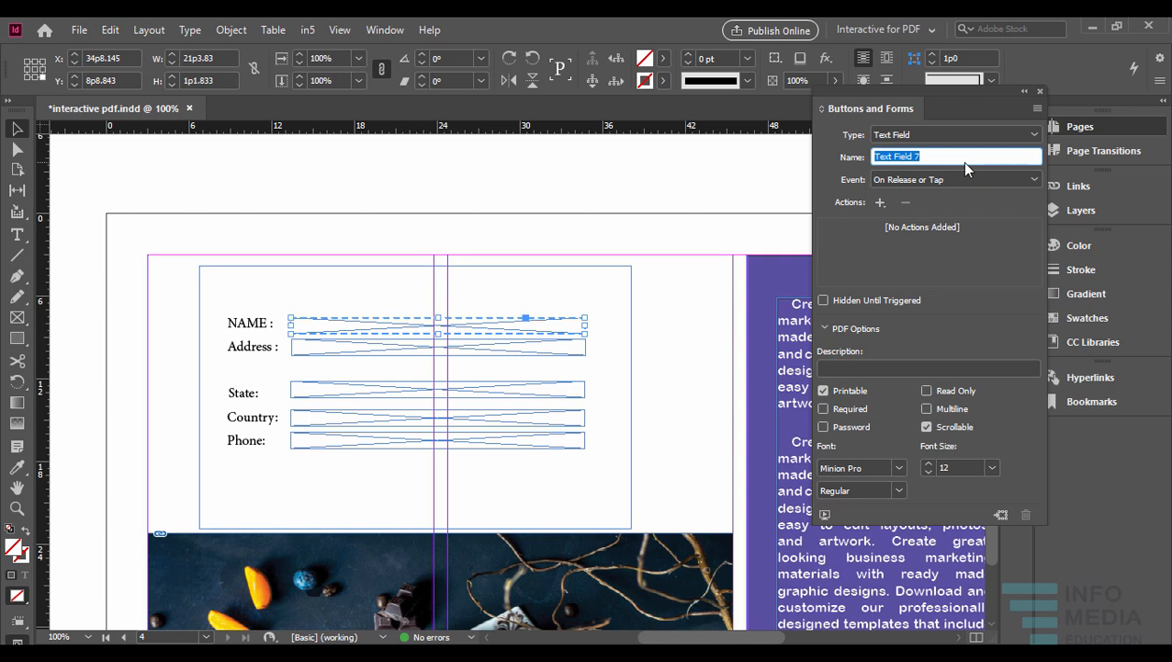
{"action": "type", "text": "NAME"}
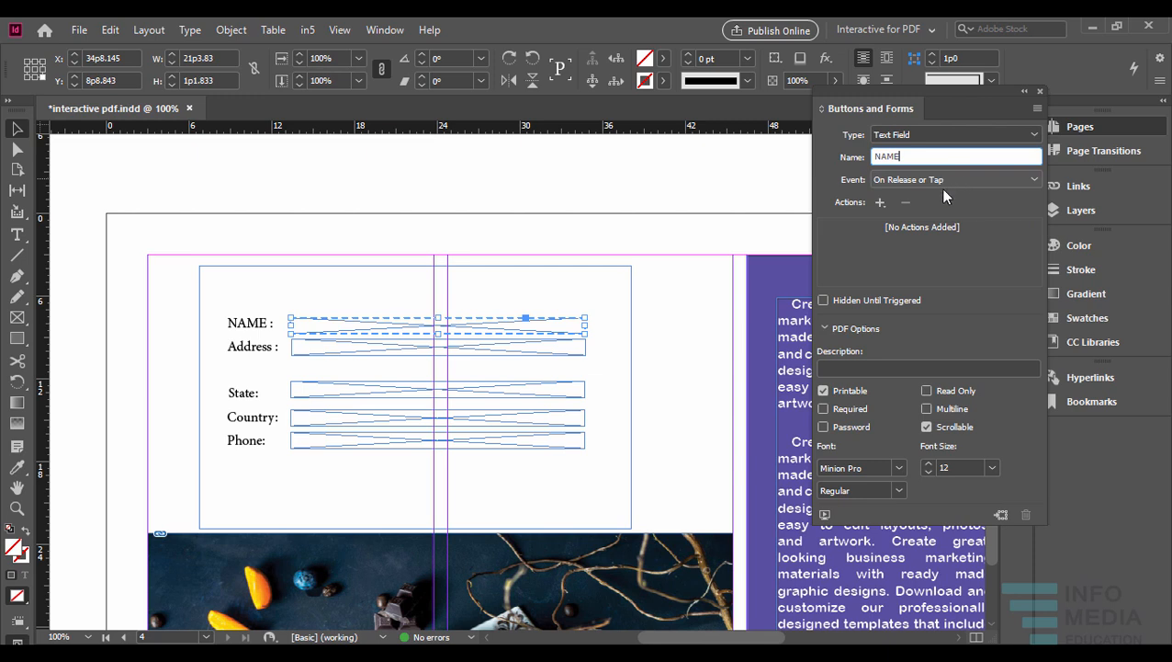
- Close the form field settings and the page overview, and return to page 1 of the layout
{"action": "left_click", "coordinate": [1040, 92]}
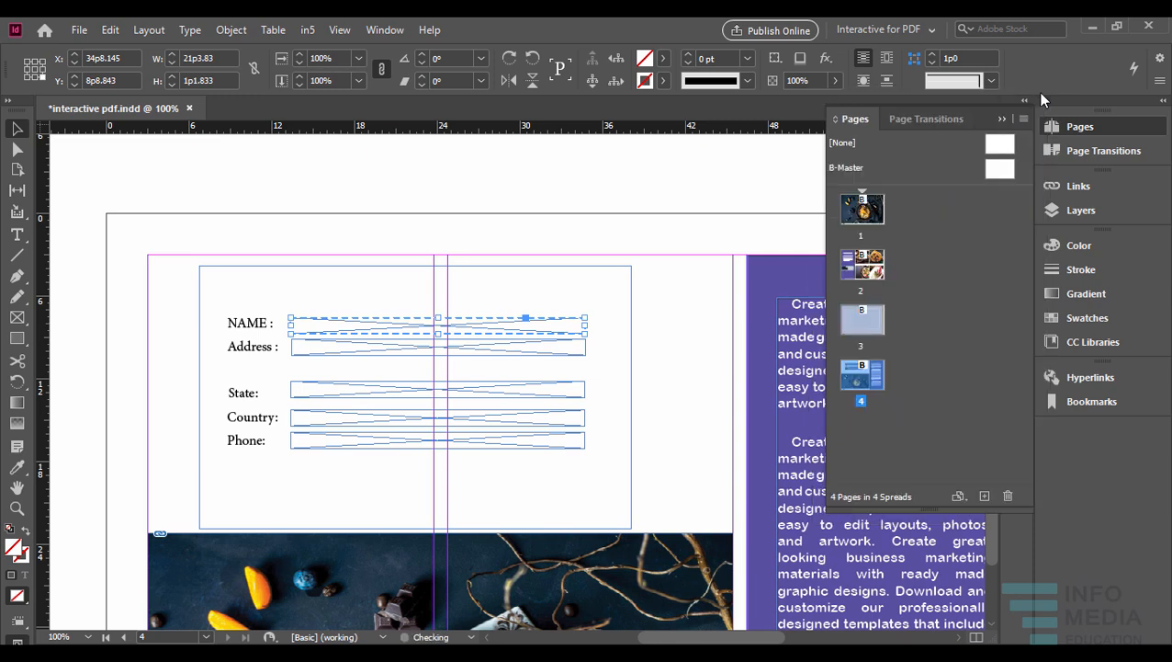
{"action": "left_click", "coordinate": [1001, 120]}
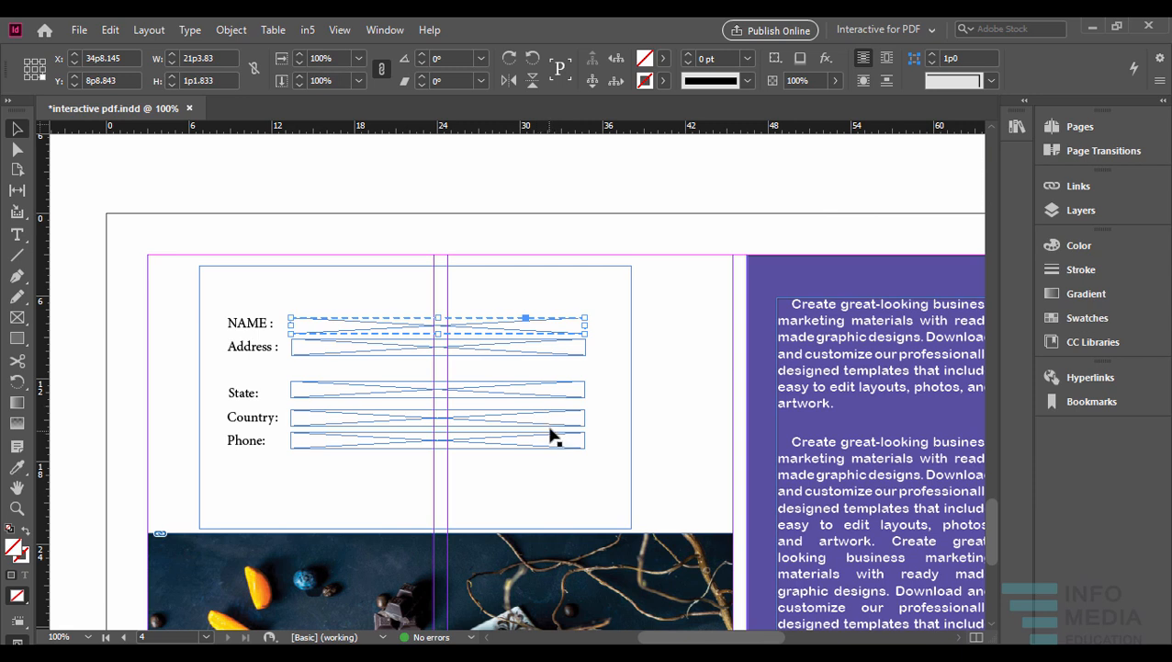
{"action": "scroll", "coordinate": [550, 428], "scroll_direction": "down", "scroll_amount": 3}
{"action": "scroll", "coordinate": [556, 430], "scroll_direction": "up", "scroll_amount": 8}
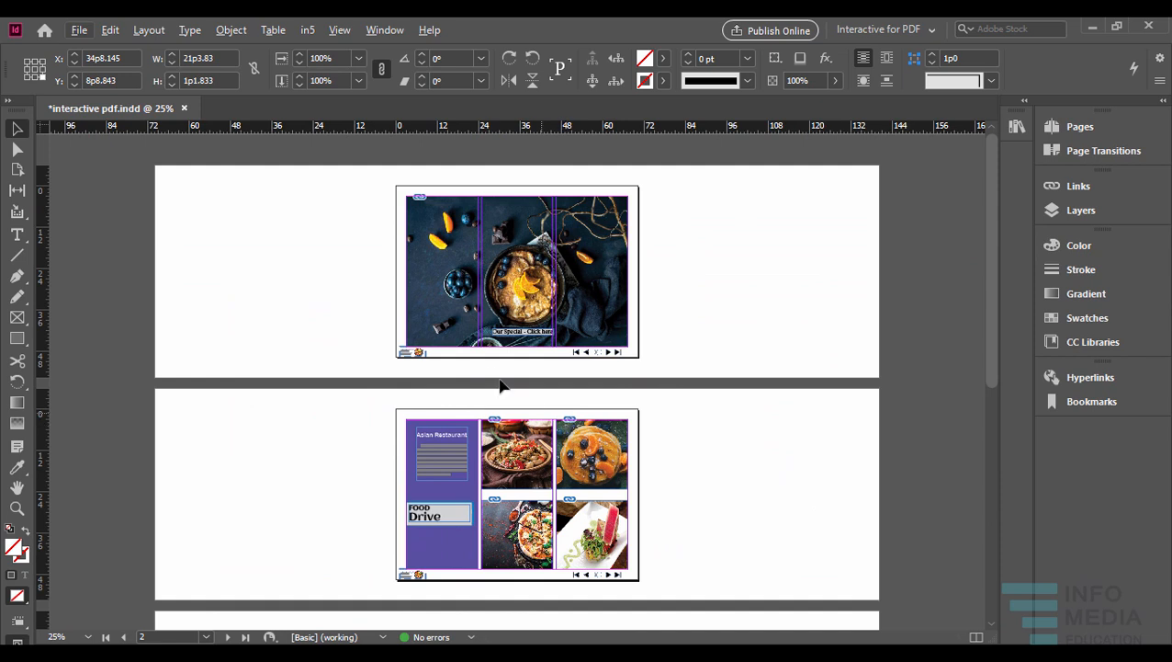
{"action": "scroll", "coordinate": [494, 368], "scroll_direction": "up", "scroll_amount": 1}
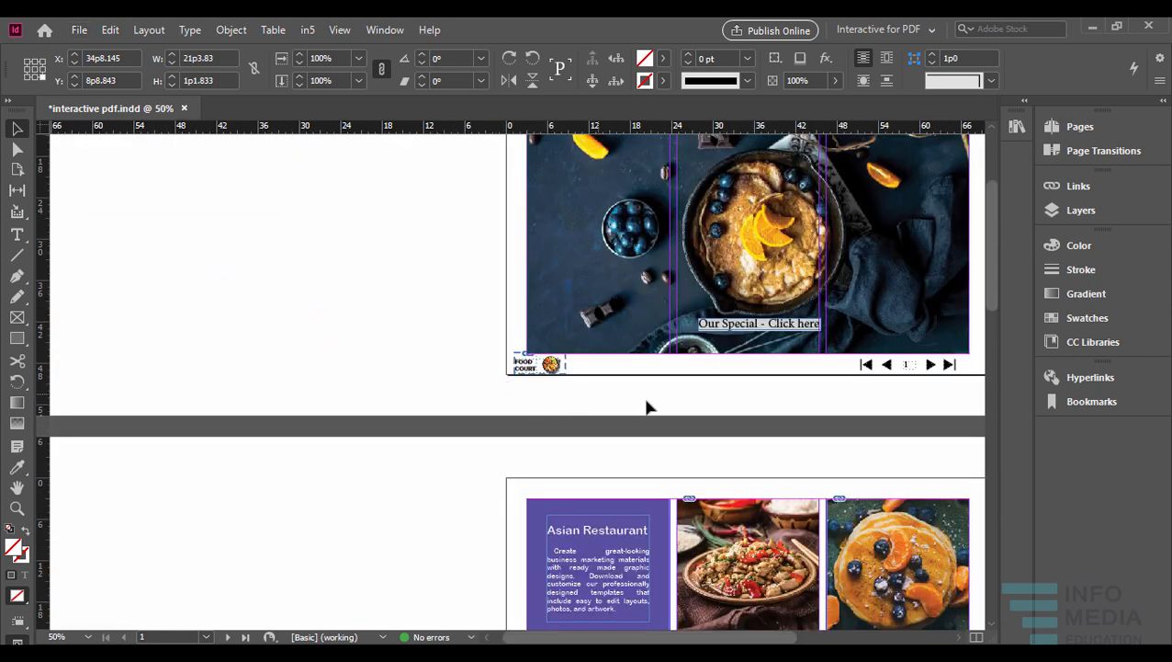
{"action": "left_click_drag", "start_coordinate": [658, 400], "coordinate": [494, 518]}
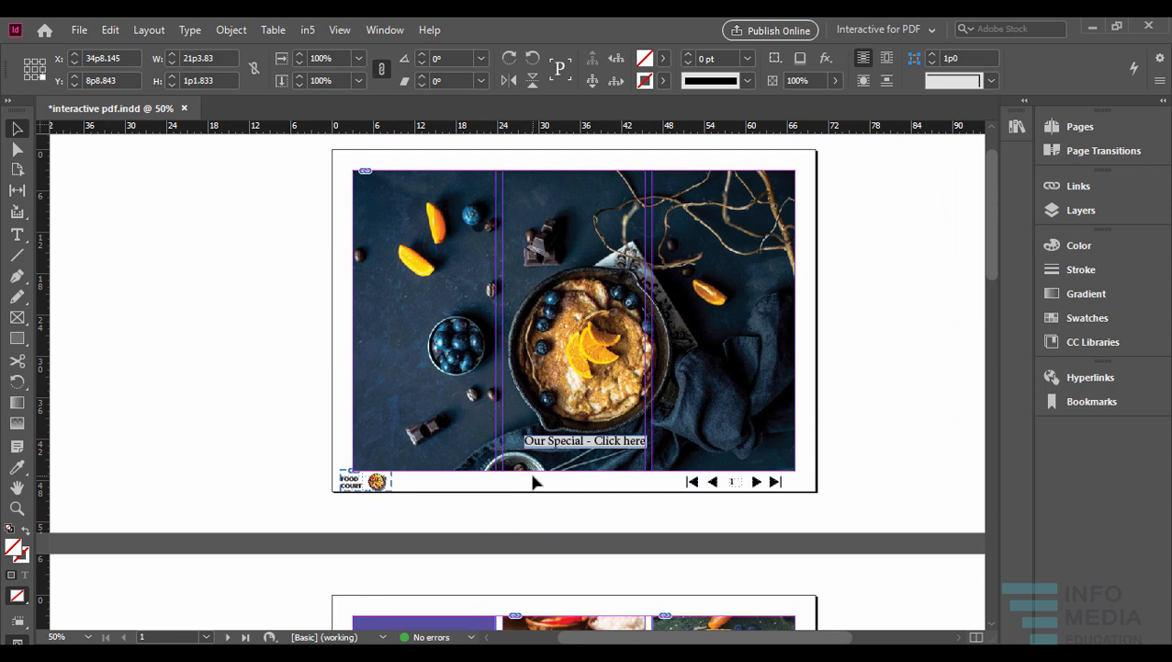
- Start exporting the document as Adobe PDF (Interactive) with the file name "interactive pdf For class" in the Indesign Files folder
{"action": "left_click", "coordinate": [79, 29]}
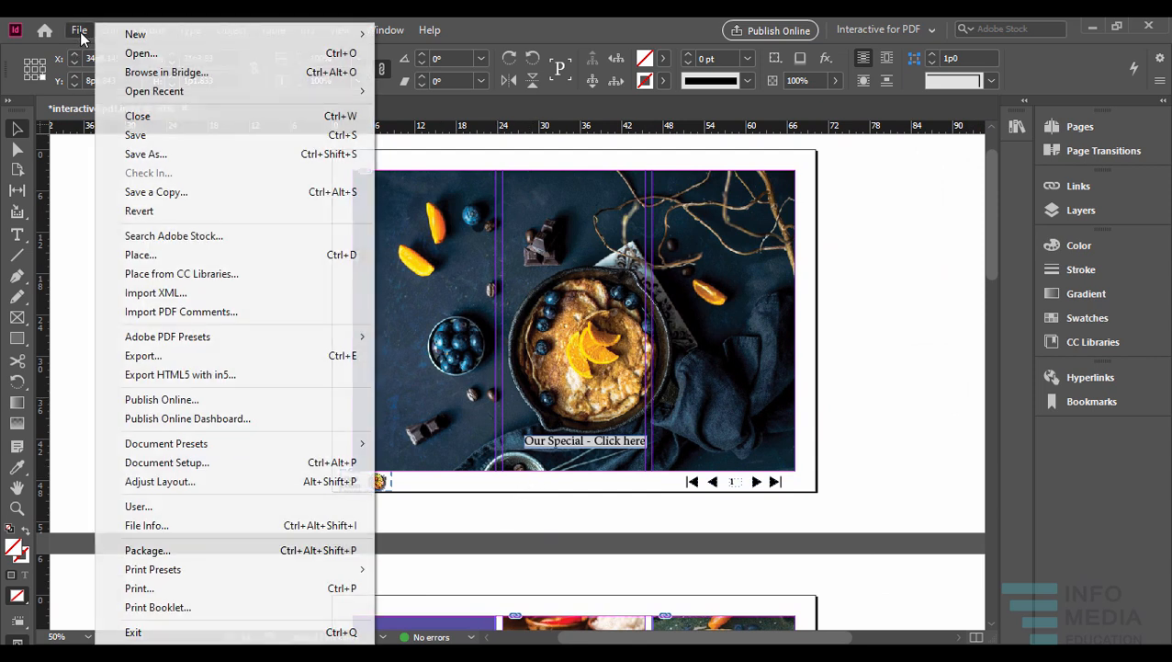
{"action": "left_click", "coordinate": [183, 362]}
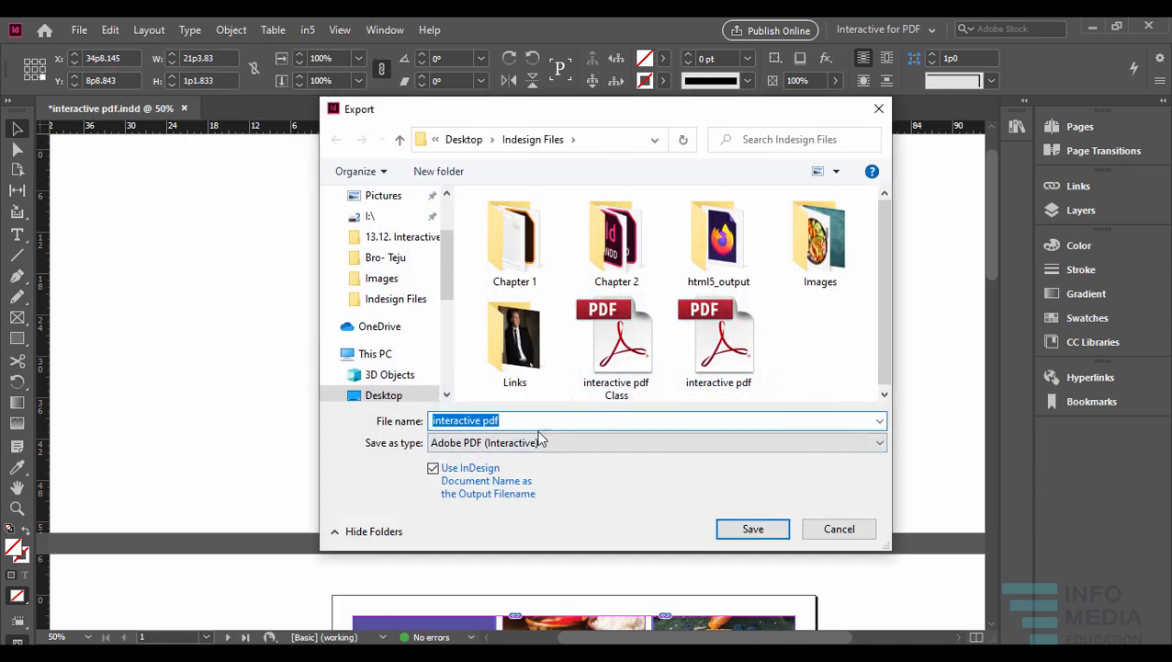
{"action": "left_click", "coordinate": [565, 420]}
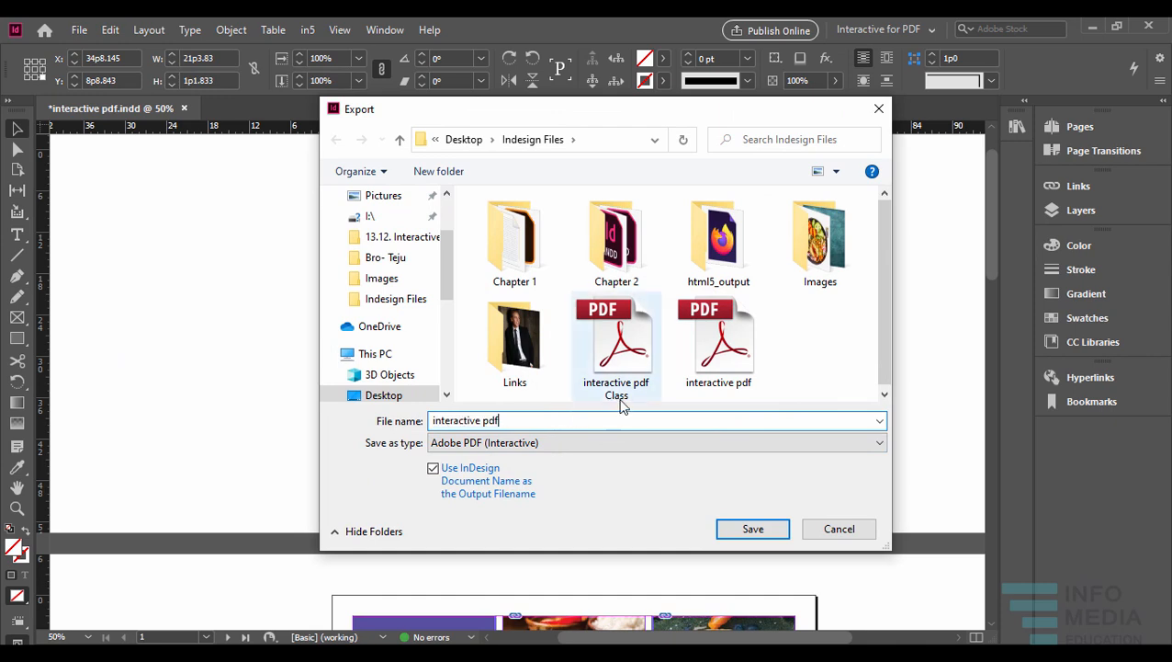
{"action": "type", "text": "Fo"}
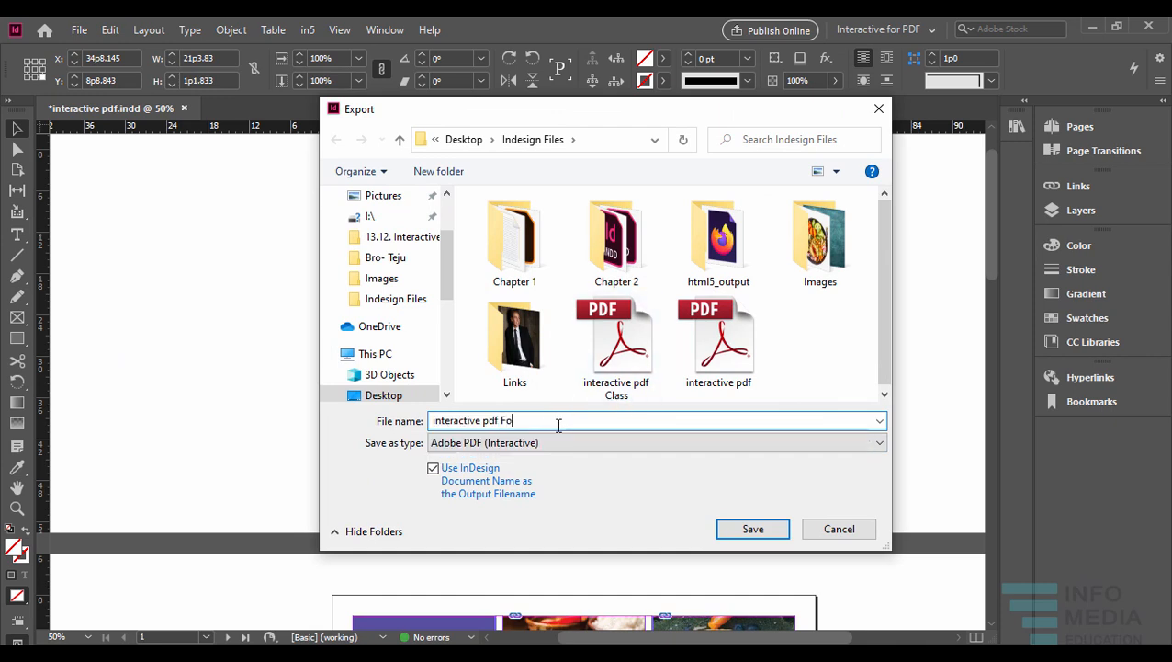
{"action": "type", "text": "r class"}
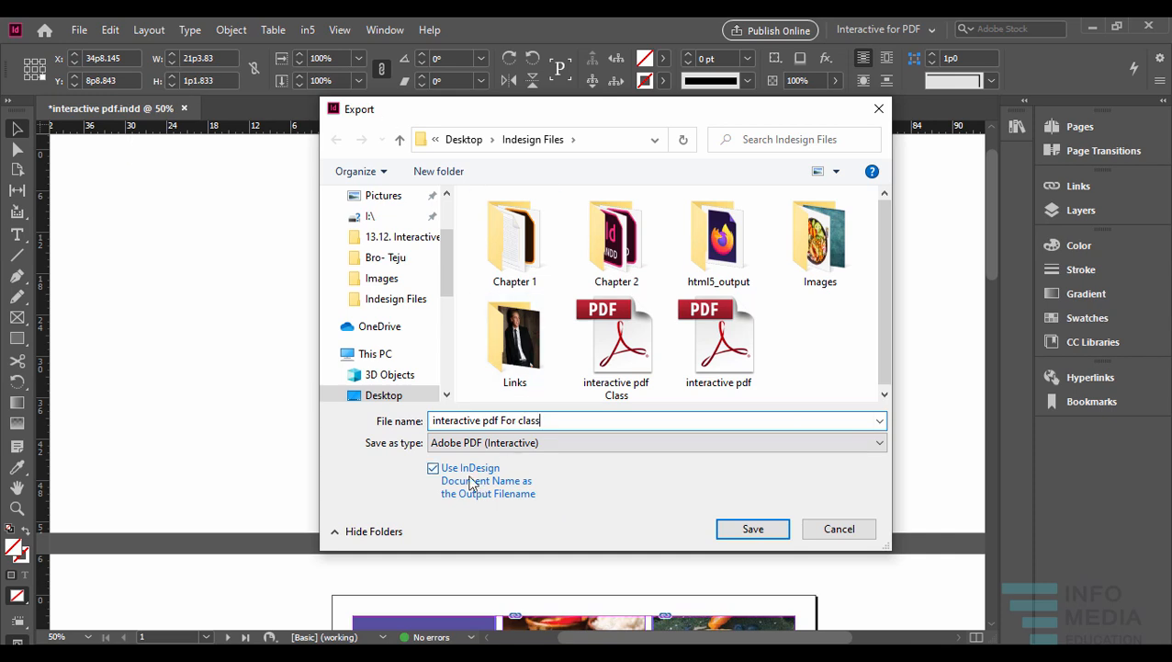
{"action": "left_click", "coordinate": [752, 530]}
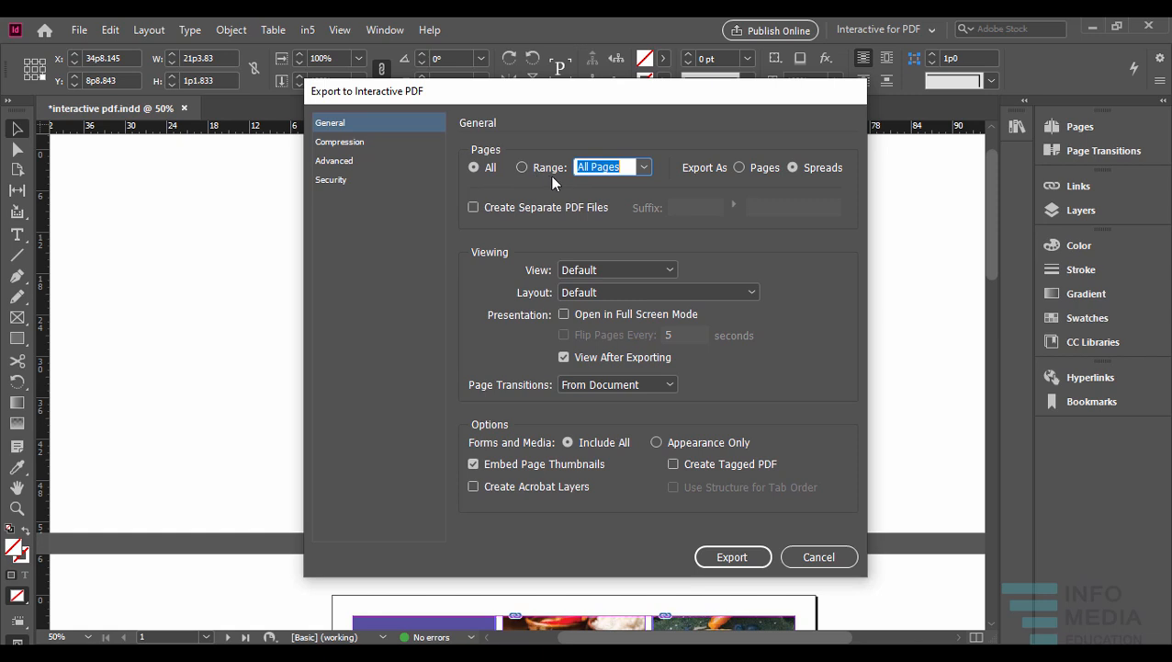
- Set the PDF to export as Pages instead of Spreads, check the view and compression options, and export it, accepting the RGB conversion
{"action": "left_click", "coordinate": [739, 167]}
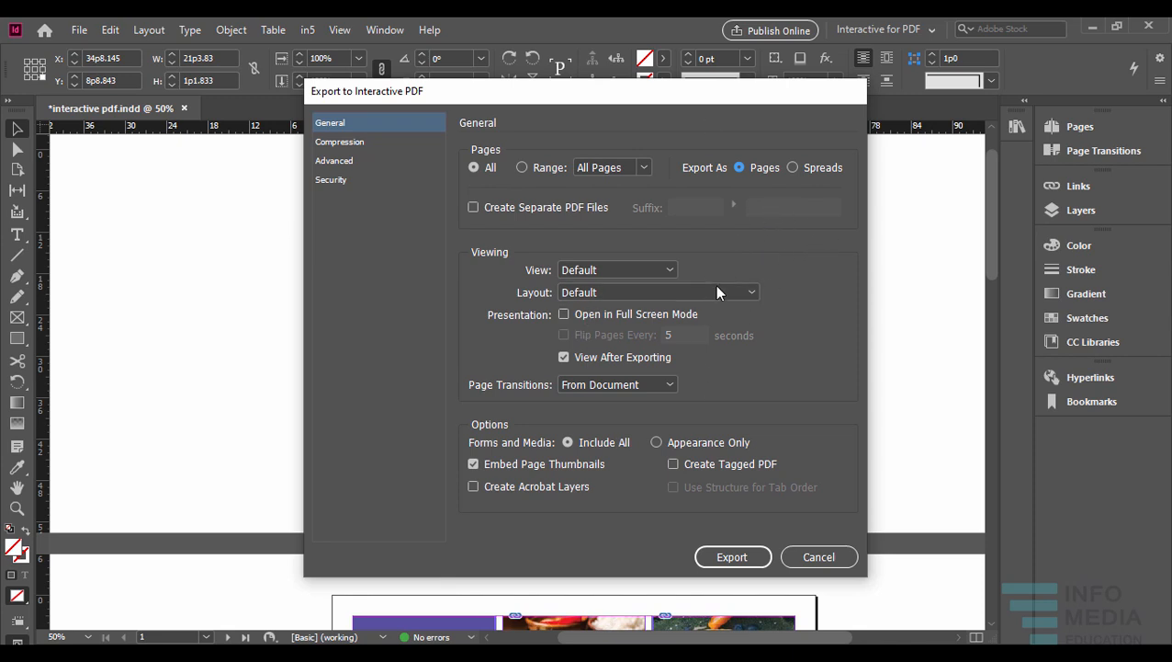
{"action": "left_click", "coordinate": [639, 269]}
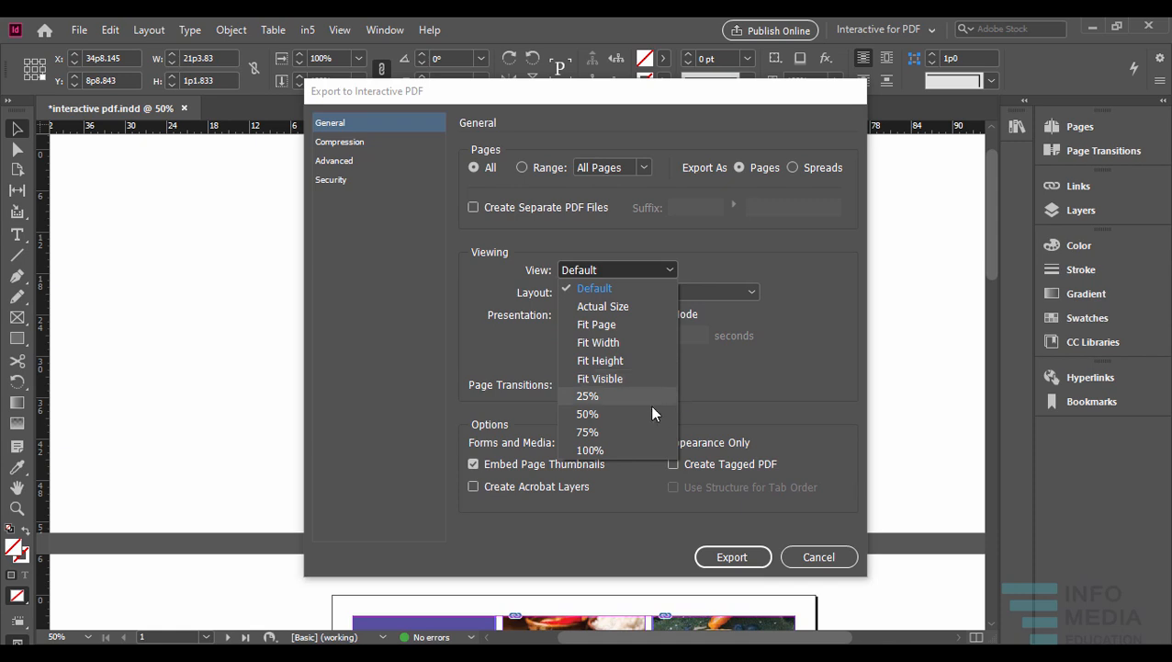
{"action": "left_click", "coordinate": [782, 390]}
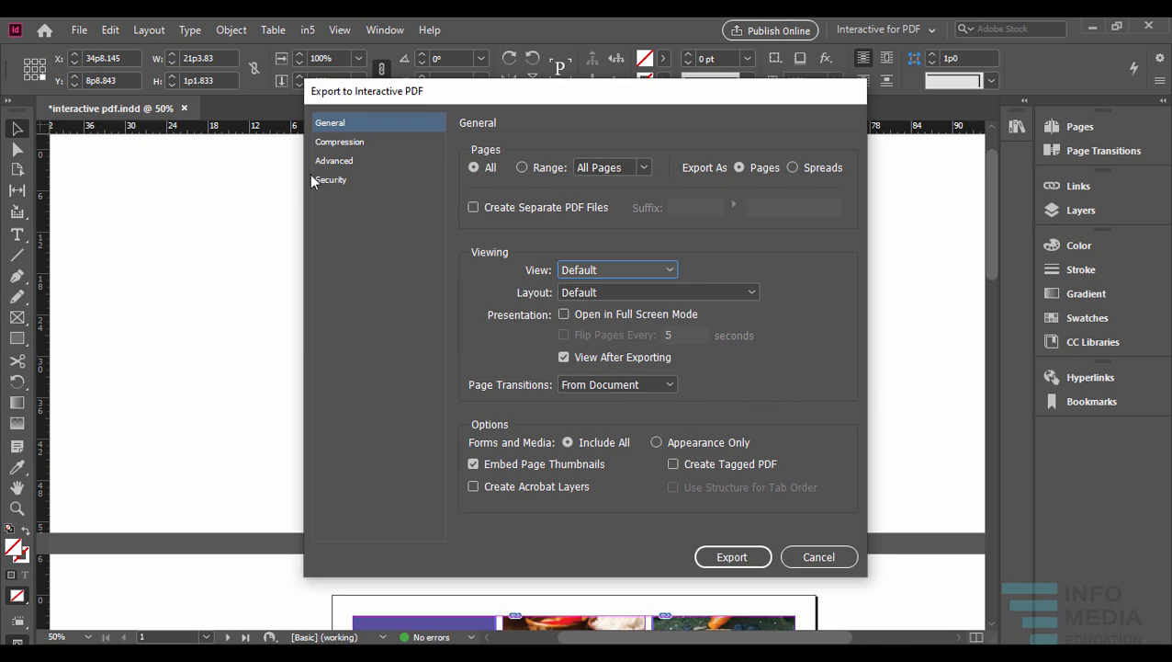
{"action": "left_click", "coordinate": [340, 143]}
{"action": "double_click", "coordinate": [559, 212]}
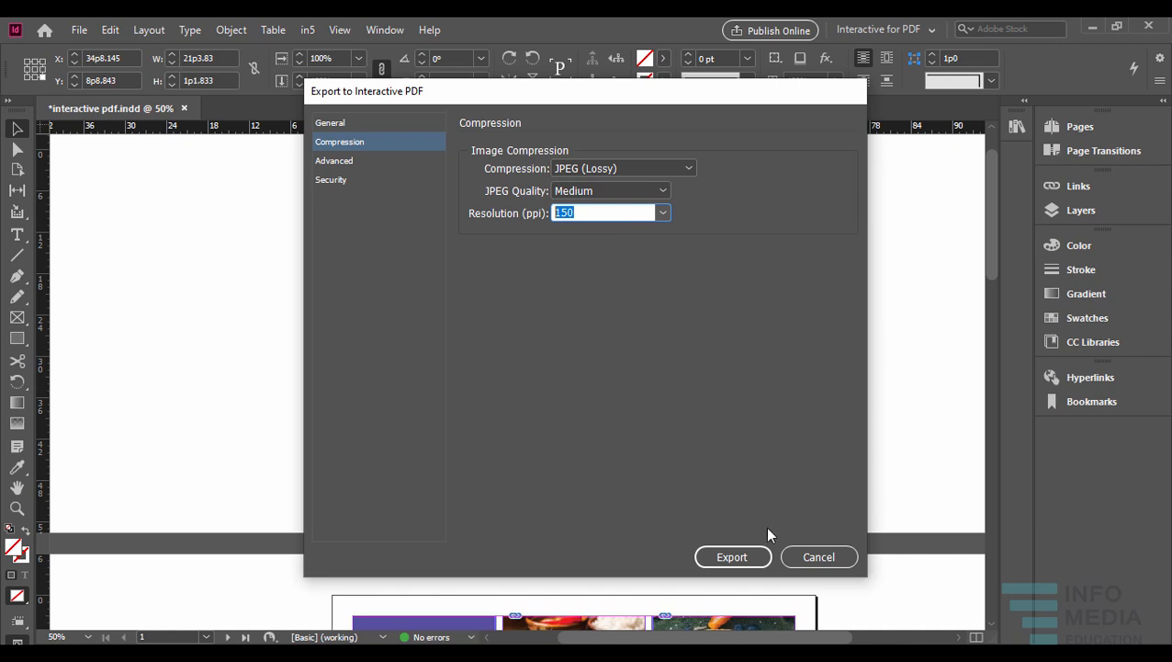
{"action": "left_click", "coordinate": [732, 556]}
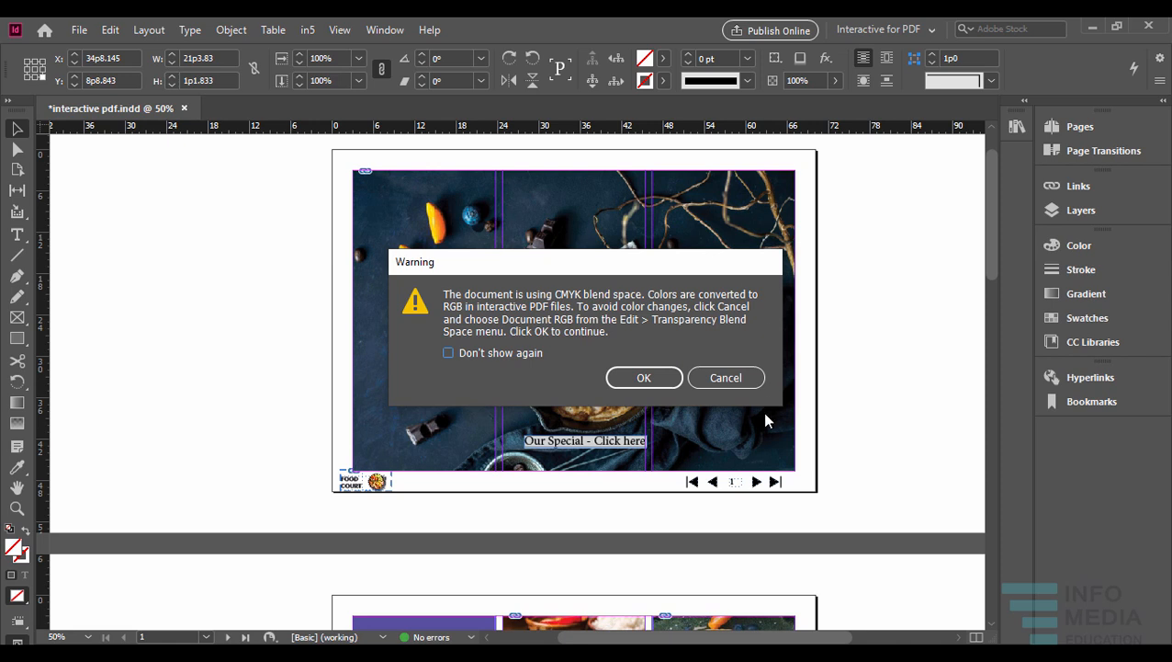
{"action": "left_click", "coordinate": [648, 379]}
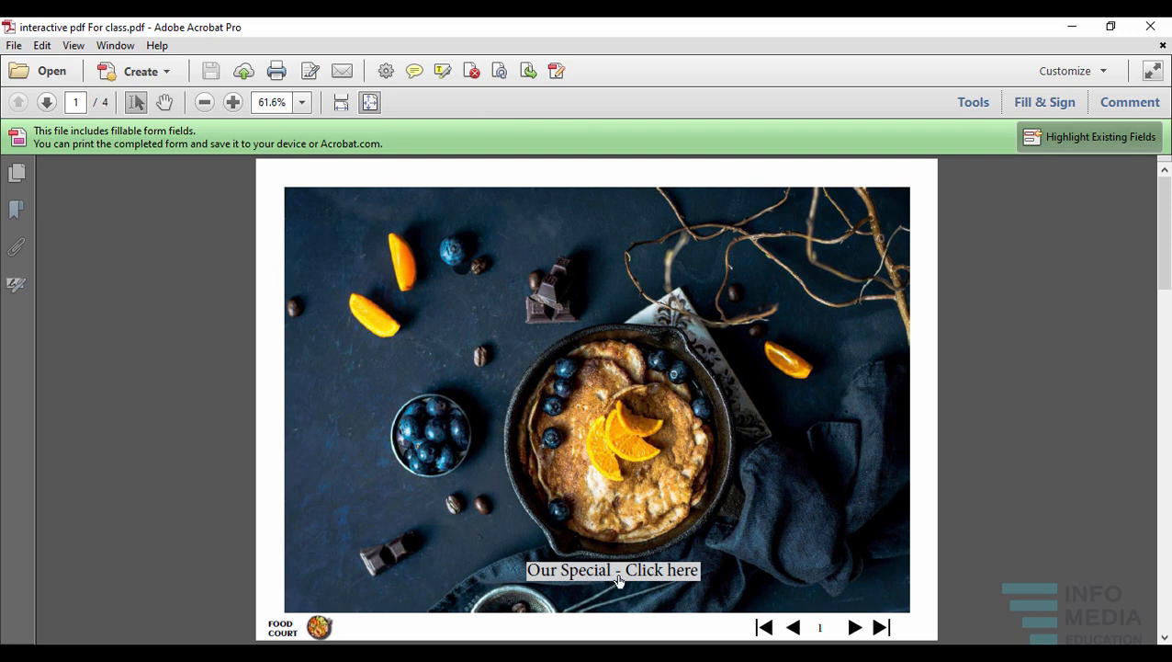
- Test the exported PDF's FOOD COURT logo link, the "Our Special - Click here" link, and the previous- and next-page buttons, ending on page 4
{"action": "left_click", "coordinate": [288, 637]}
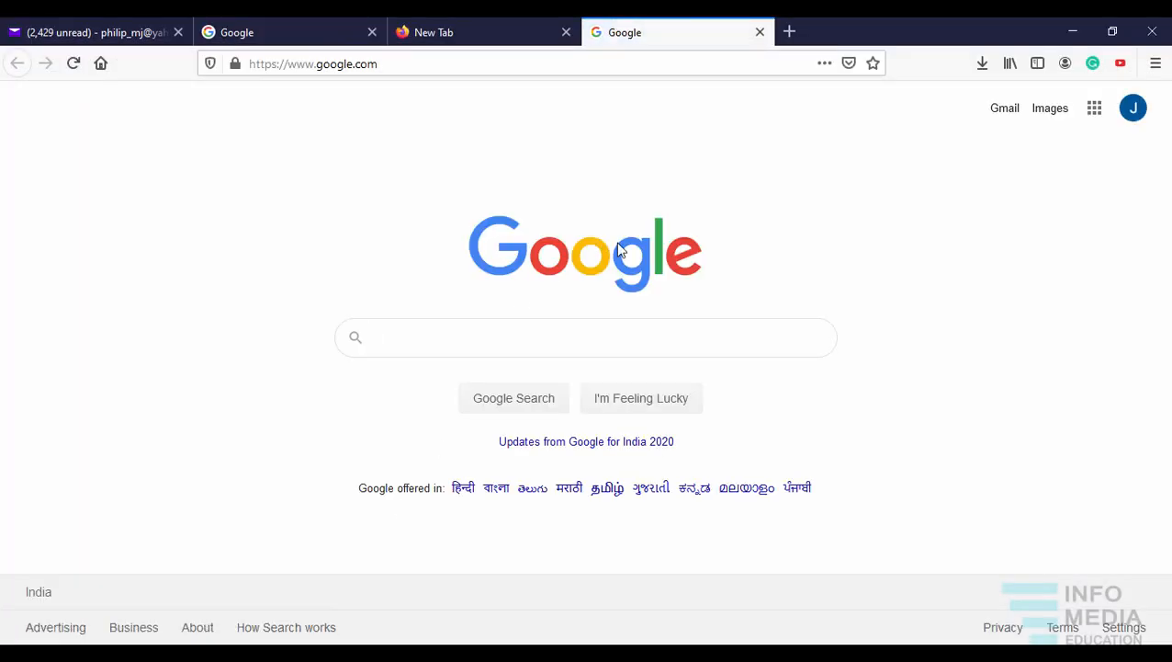
{"action": "left_click", "coordinate": [1073, 31]}
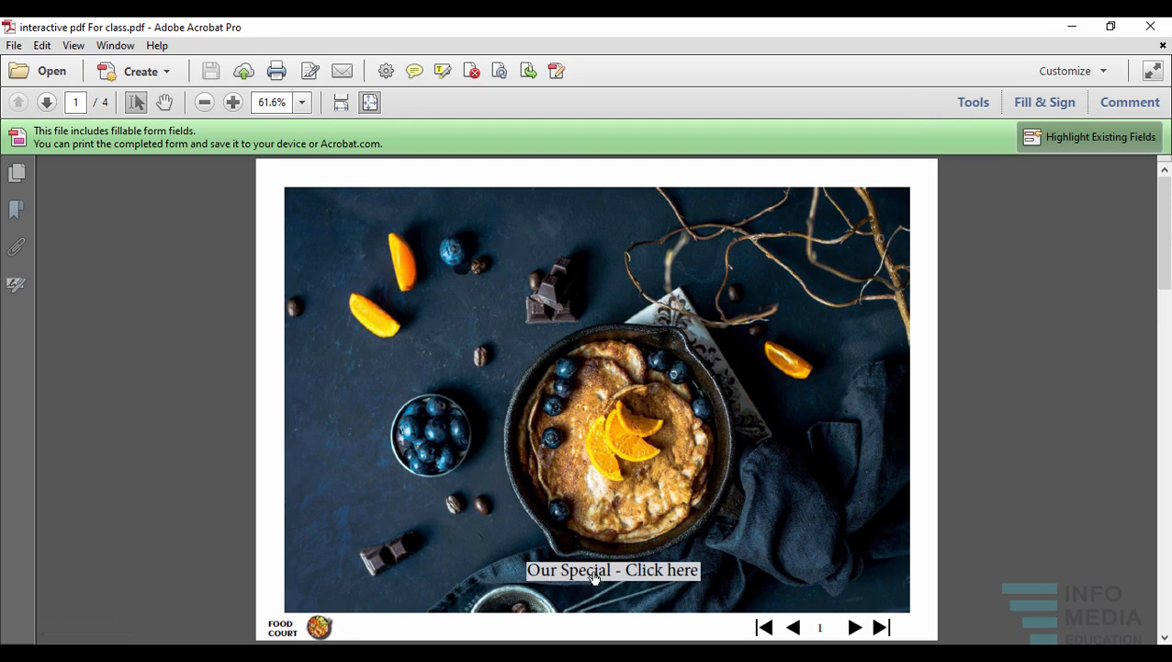
{"action": "left_click", "coordinate": [641, 577]}
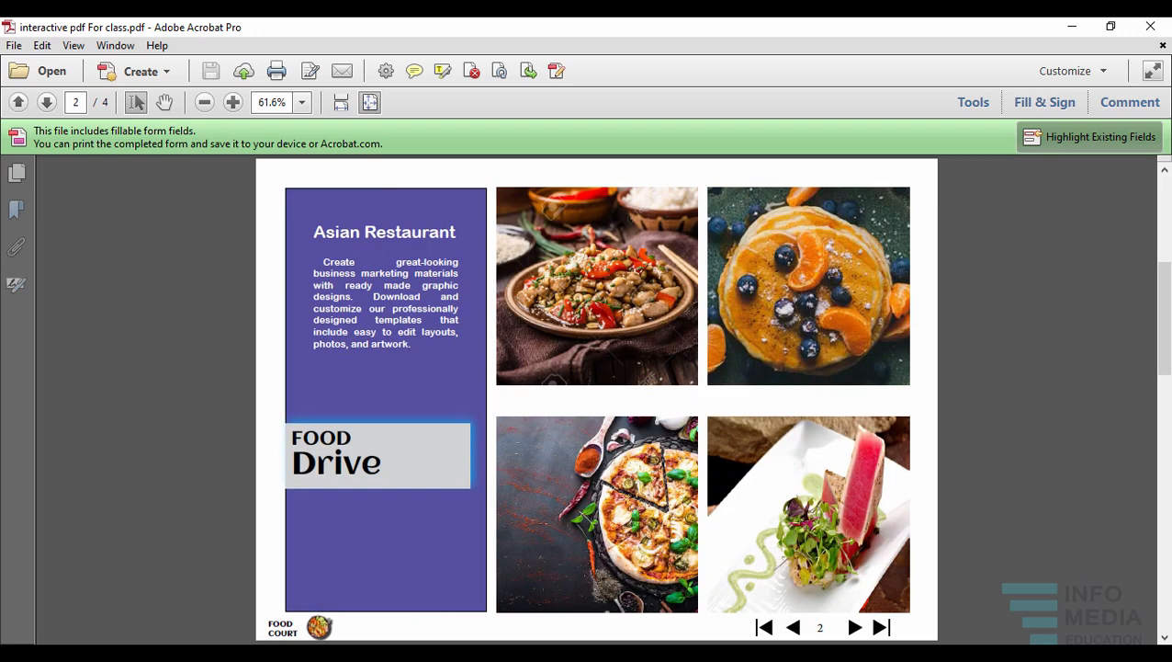
{"action": "left_click", "coordinate": [794, 627]}
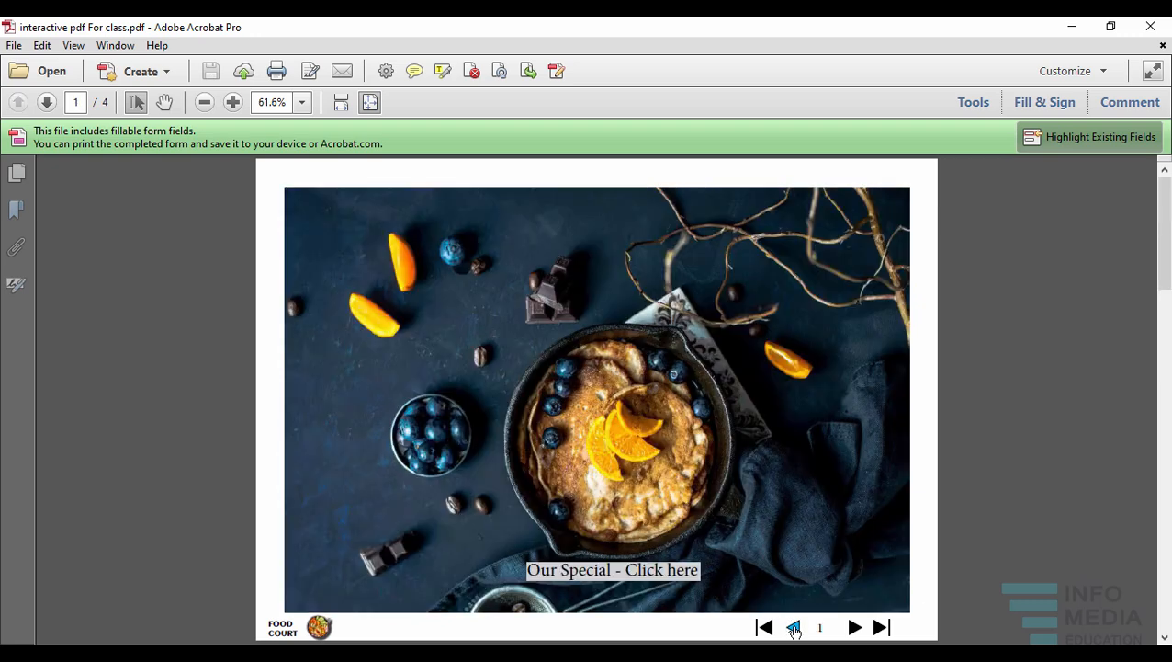
{"action": "left_click", "coordinate": [854, 627]}
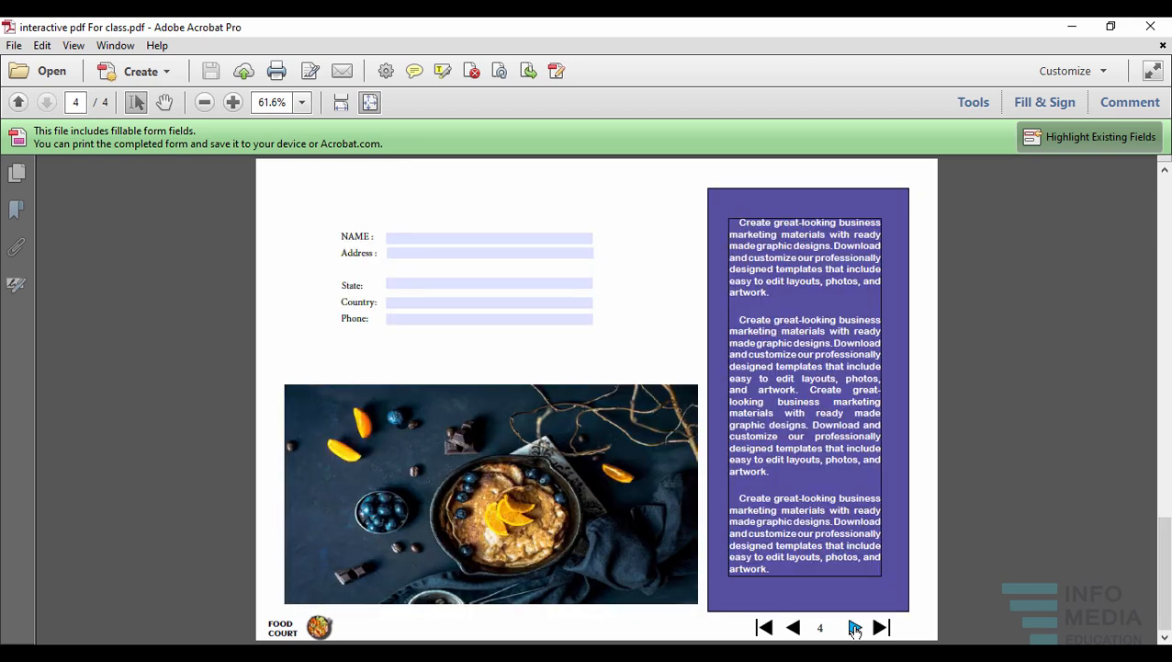
- Fill the NAME, Address, State, Country and Phone form fields on page 4 with filler text such as "fghfgh"
{"action": "left_click", "coordinate": [409, 238]}
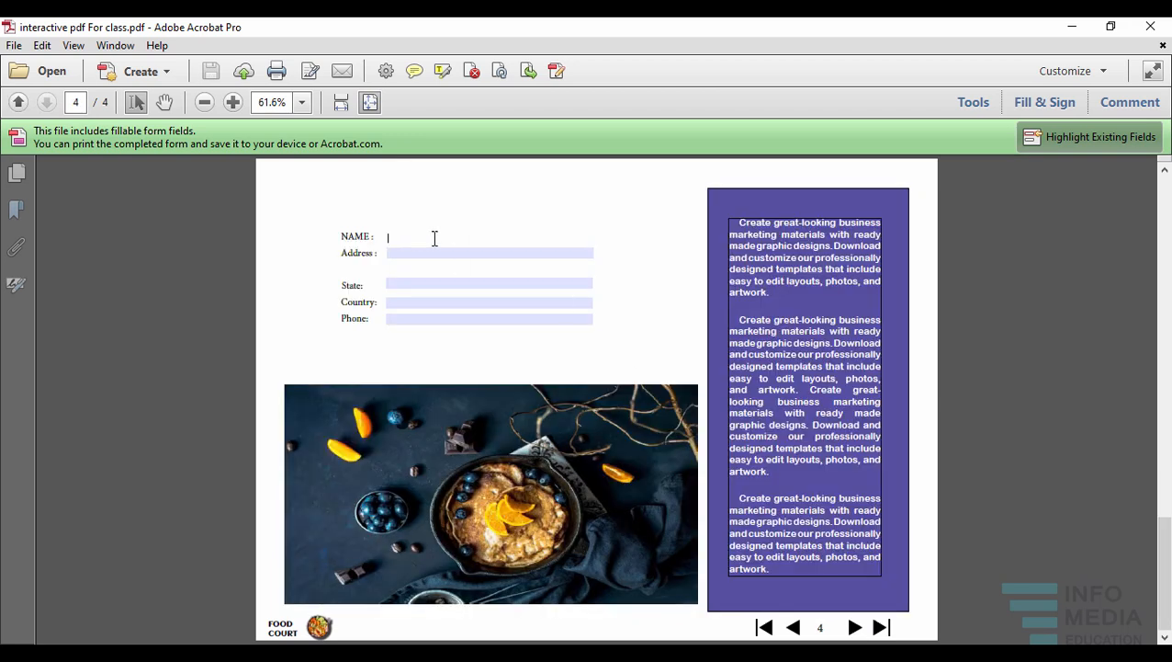
{"action": "type", "text": "ghdghfghfgh"}
{"action": "left_click", "coordinate": [465, 256]}
{"action": "type", "text": "fghfghfgh"}
{"action": "left_click", "coordinate": [460, 280]}
{"action": "type", "text": "fghfghfg"}
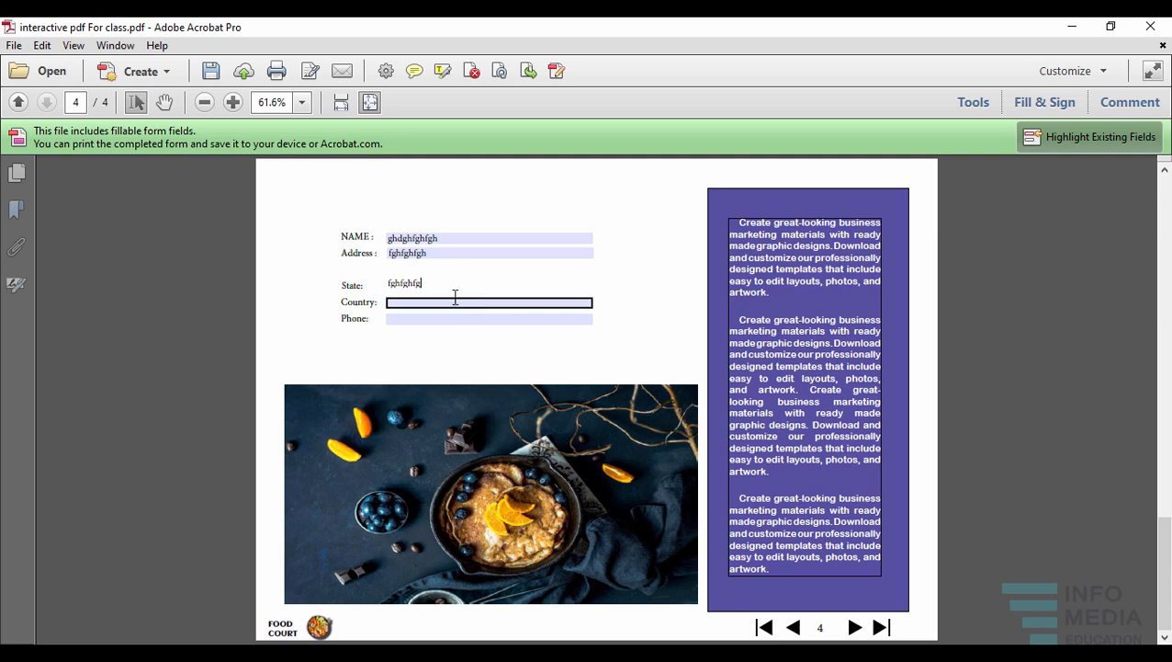
{"action": "type", "text": "h"}
{"action": "left_click", "coordinate": [454, 298]}
{"action": "type", "text": "fghfgh"}
{"action": "left_click", "coordinate": [456, 319]}
{"action": "type", "text": "fgh"}
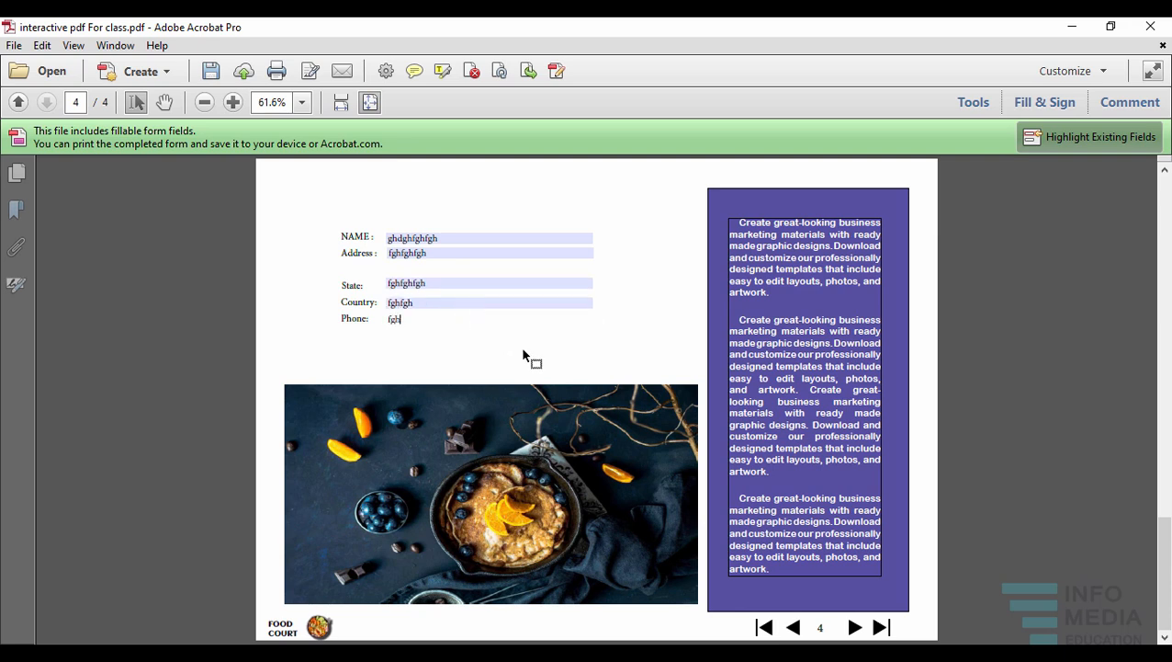
- Go back from page 4 to page 1 with the previous-page button, then test moving to page 2 and back
{"action": "left_click", "coordinate": [793, 628]}
{"action": "left_click", "coordinate": [793, 627]}
{"action": "left_click", "coordinate": [792, 628]}
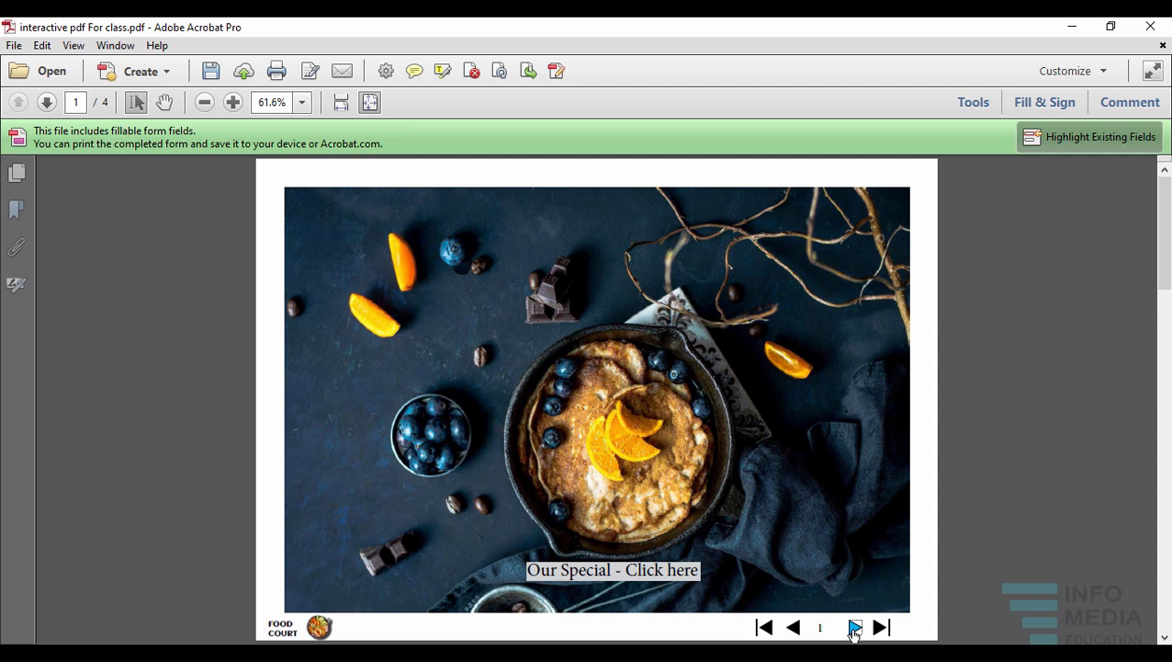
{"action": "left_click", "coordinate": [854, 628]}
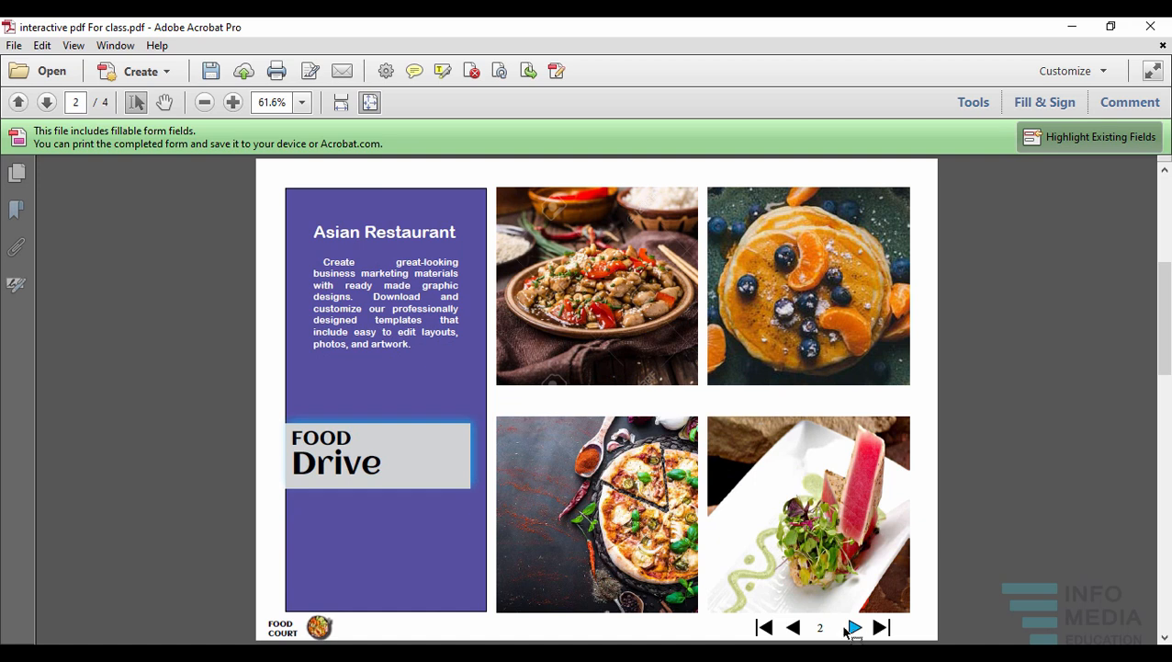
{"action": "left_click", "coordinate": [795, 628]}
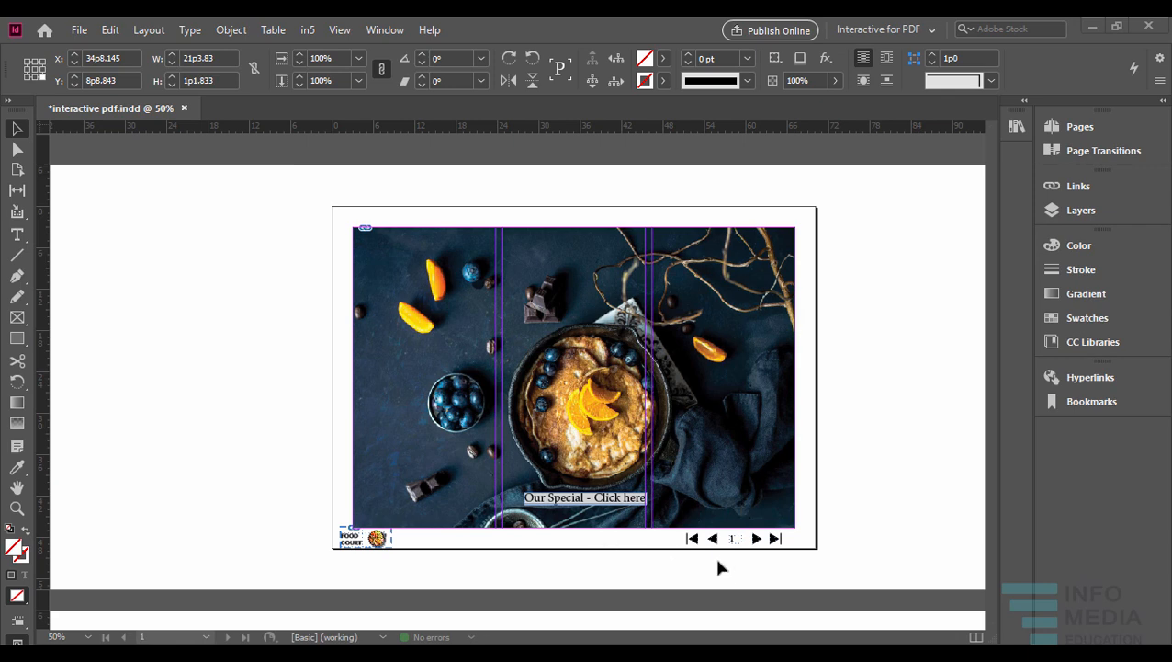
- Apply the Fly in from Top animation preset to the Asian Restaurant text frame on page 2
{"action": "scroll", "coordinate": [726, 560], "scroll_direction": "down", "scroll_amount": 6}
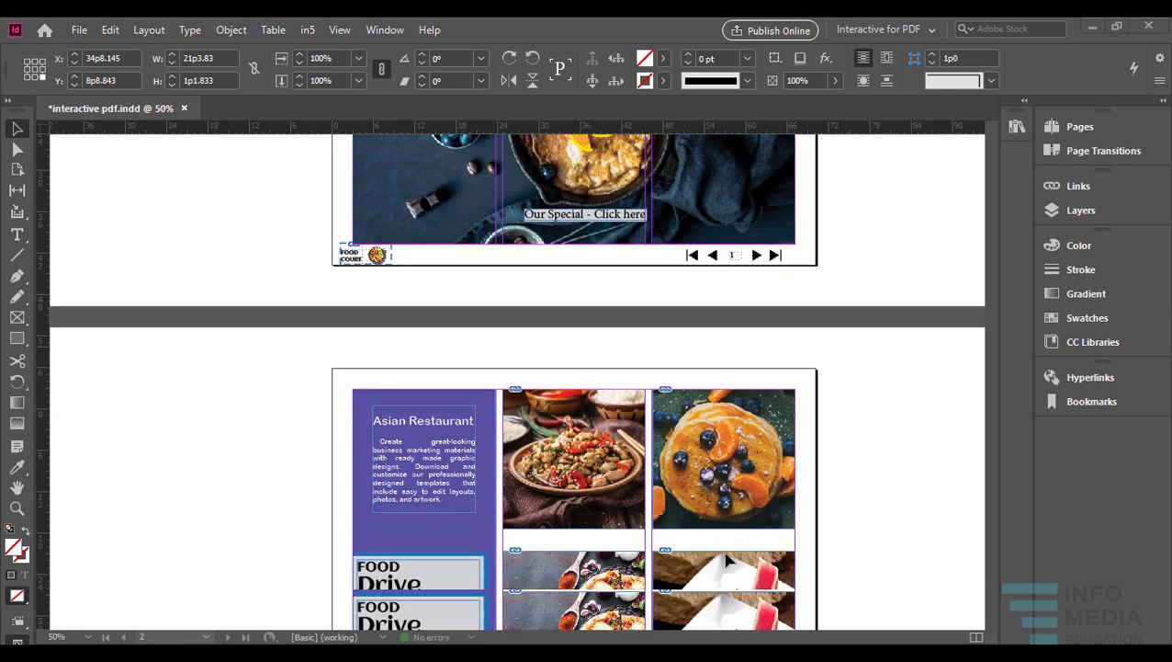
{"action": "scroll", "coordinate": [703, 560], "scroll_direction": "down", "scroll_amount": 1}
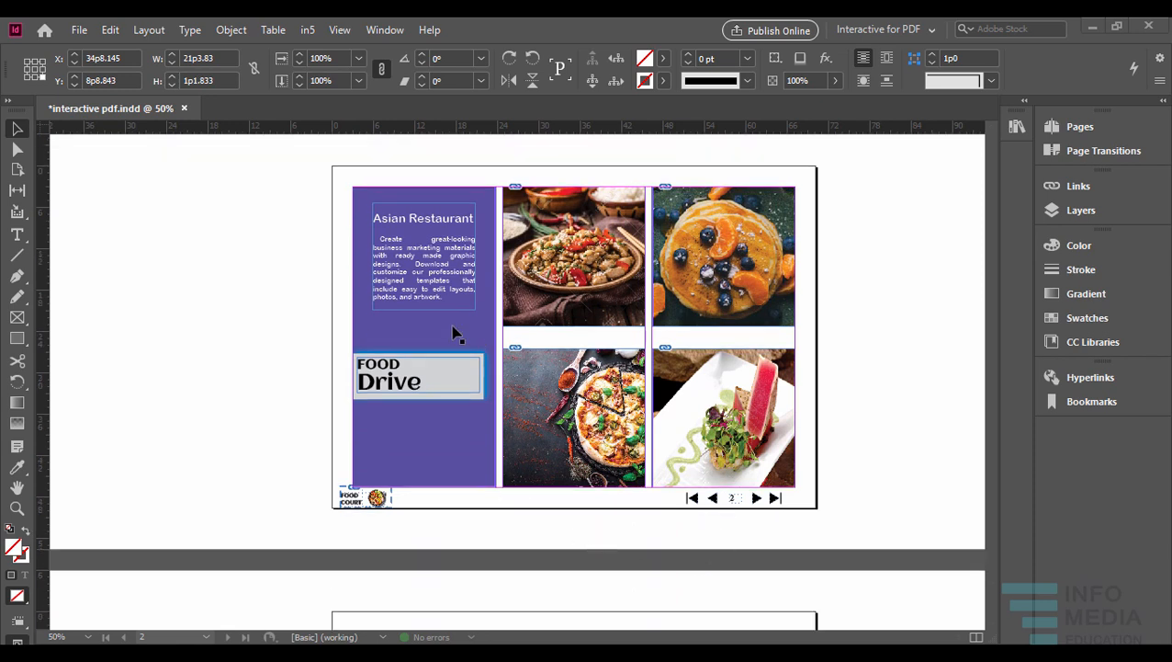
{"action": "left_click", "coordinate": [439, 288]}
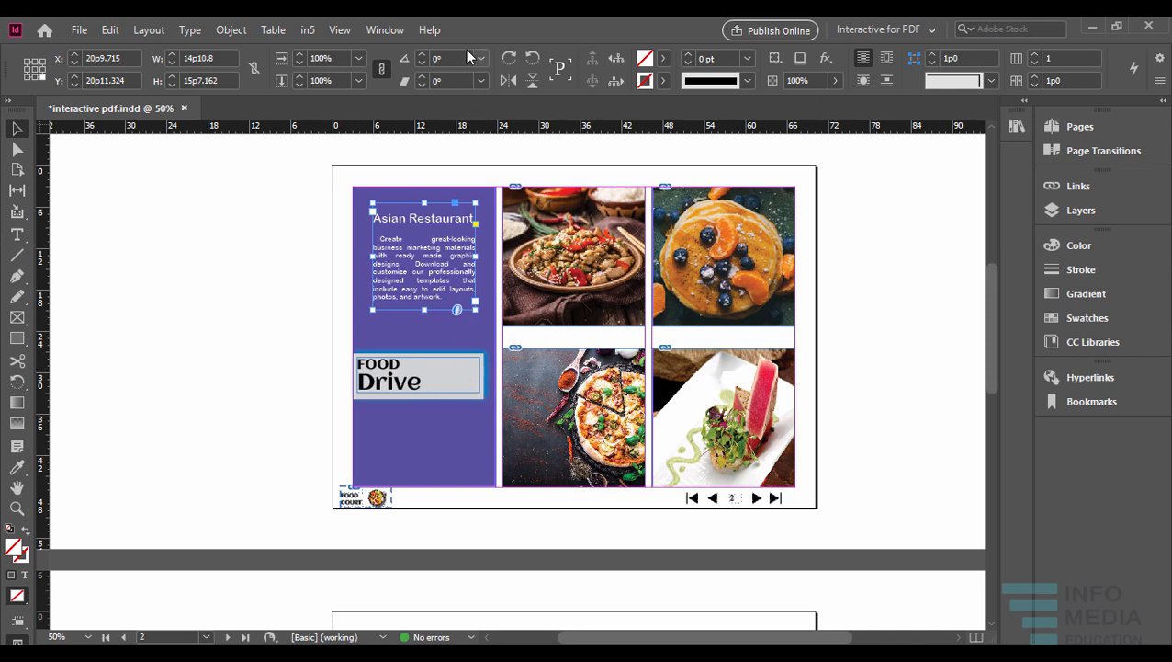
{"action": "left_click", "coordinate": [384, 30]}
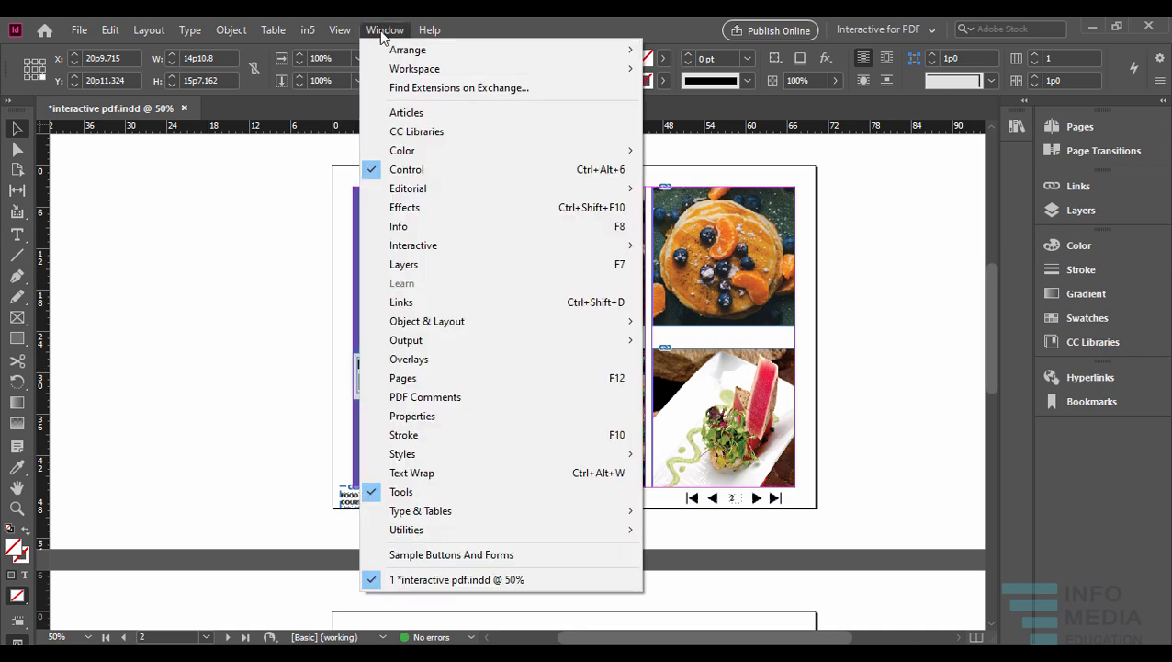
{"action": "mouse_move", "coordinate": [425, 254]}
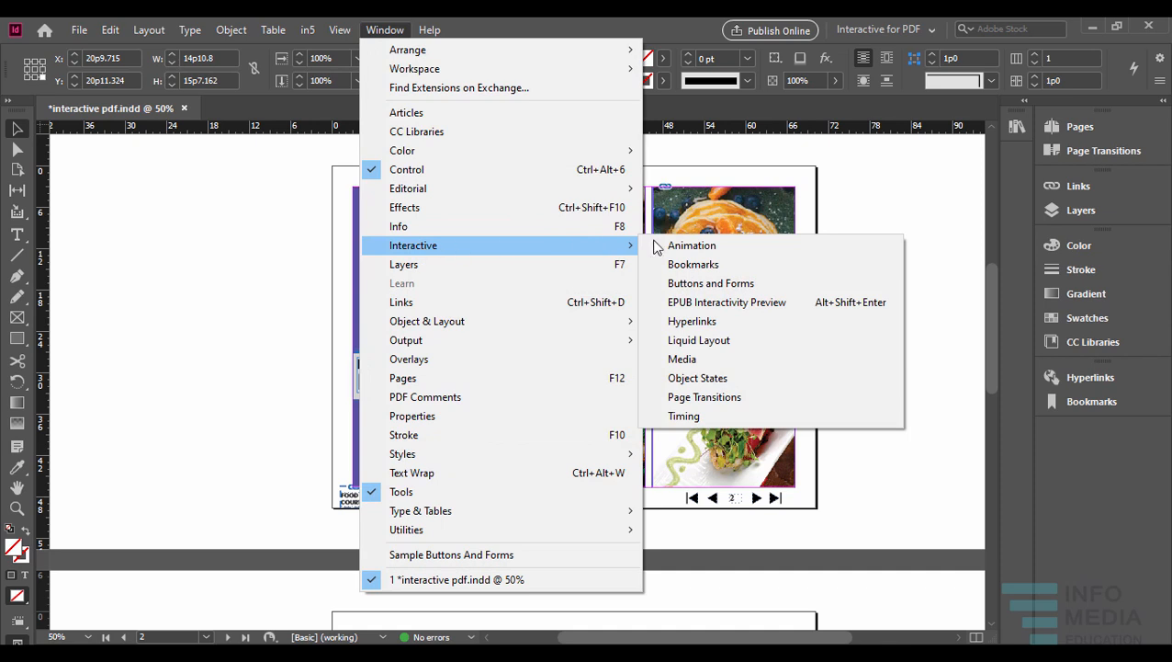
{"action": "left_click", "coordinate": [698, 245]}
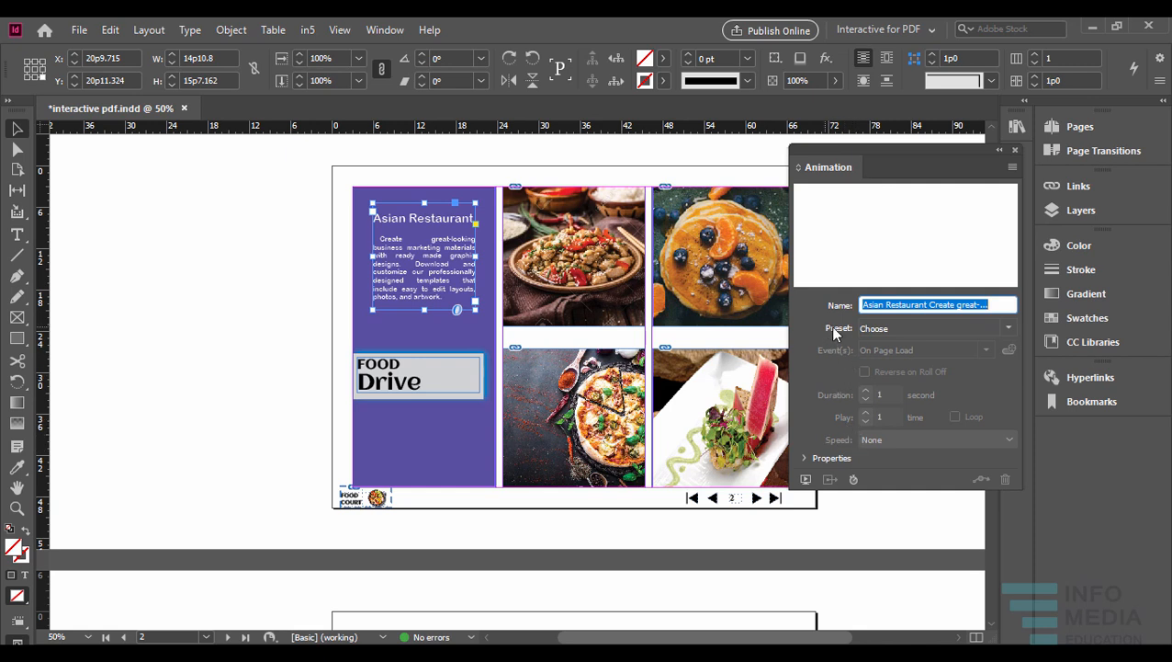
{"action": "left_click", "coordinate": [1011, 328]}
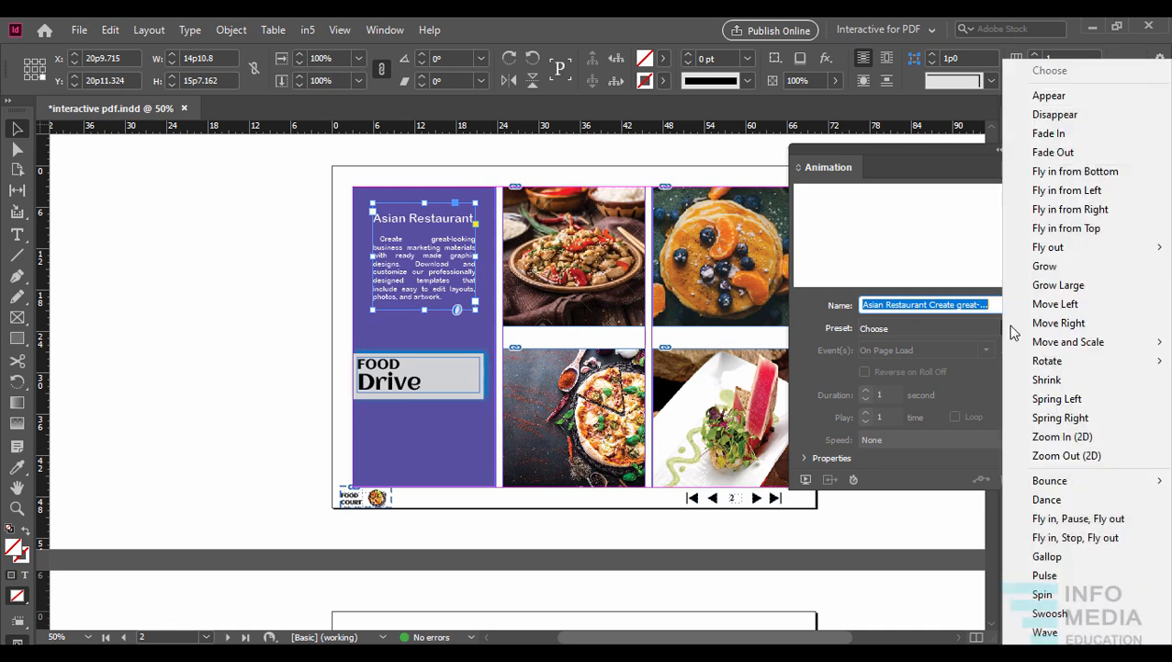
{"action": "left_click", "coordinate": [1059, 229]}
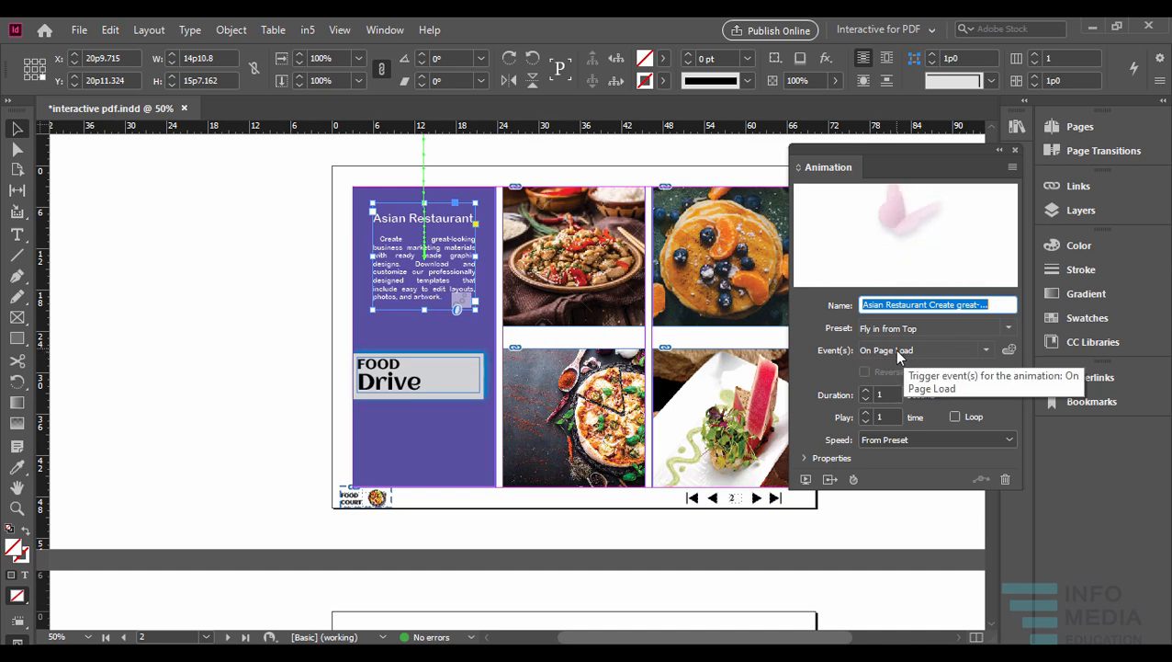
- Review the animation's trigger events, keeping On Page Load, and set its duration to 2 seconds
{"action": "left_click", "coordinate": [986, 352]}
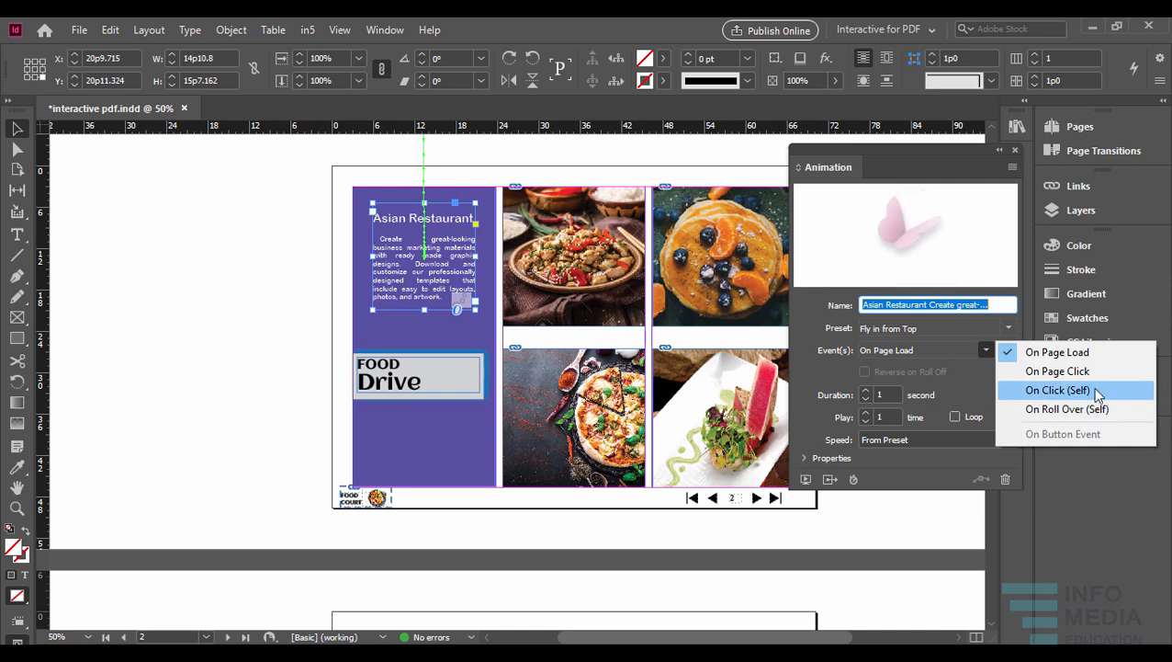
{"action": "left_click", "coordinate": [834, 370]}
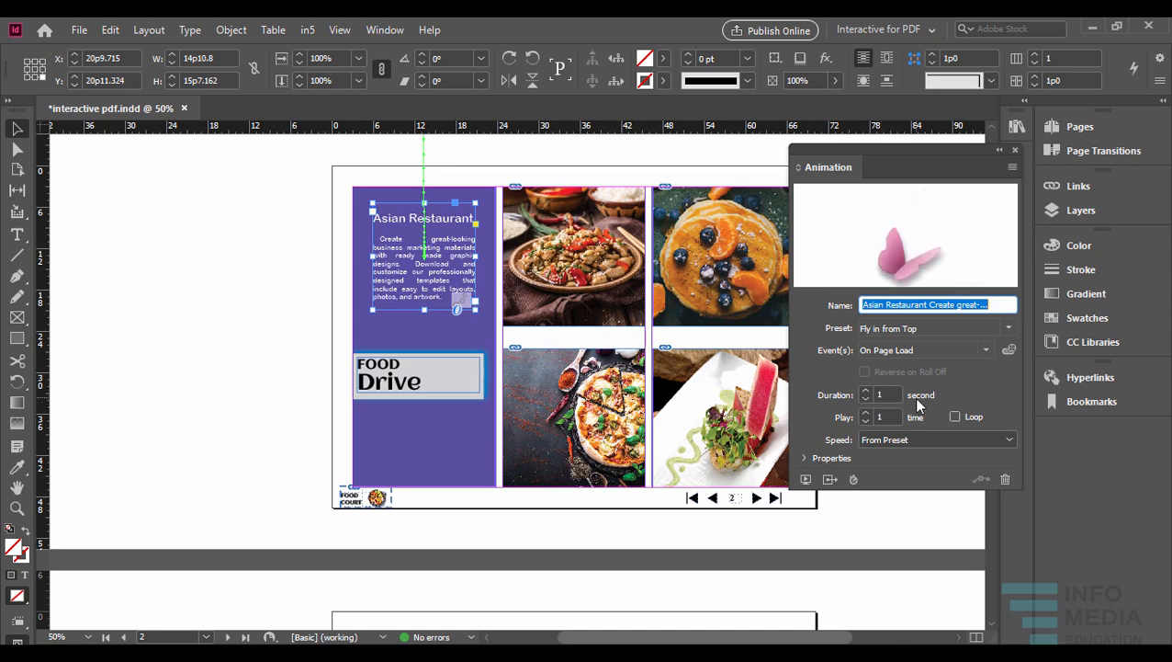
{"action": "left_click", "coordinate": [887, 394]}
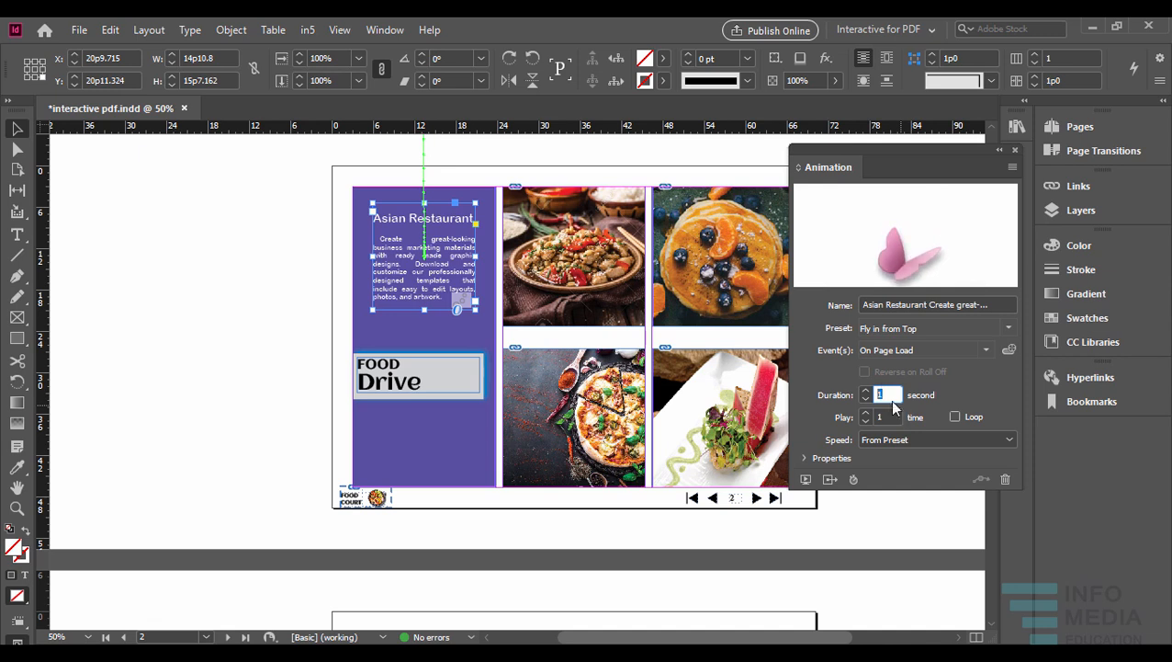
{"action": "type", "text": "2"}
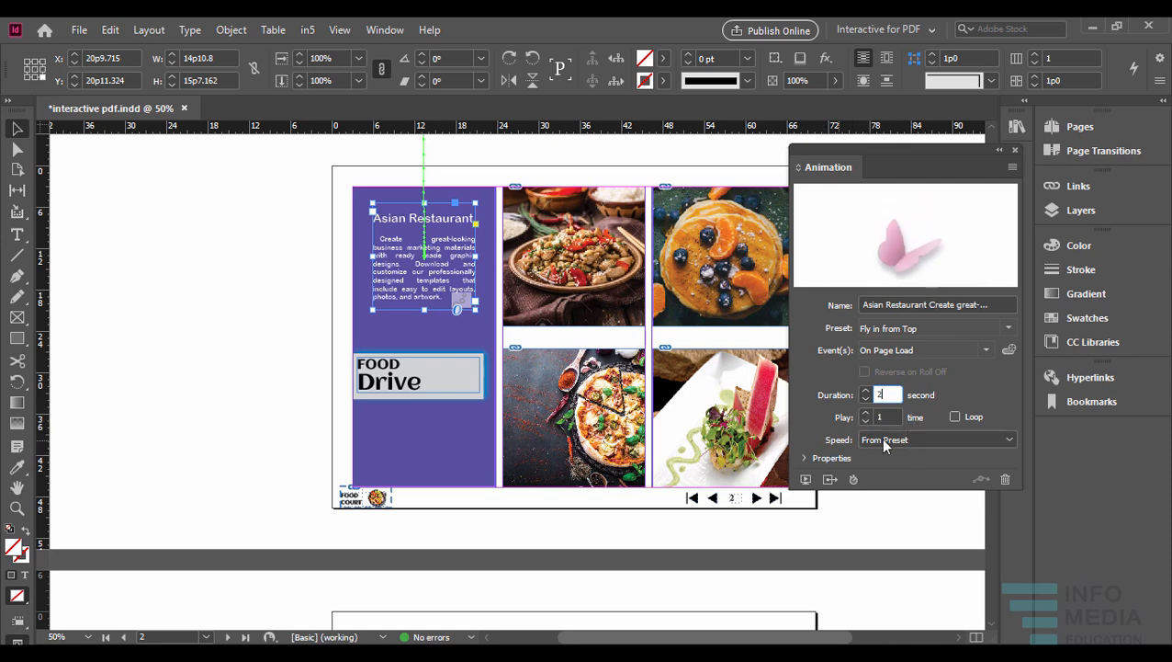
- Try the Ease In and Ease Out speeds on the Asian Restaurant text animation, ending with Ease Out
{"action": "left_click", "coordinate": [892, 439]}
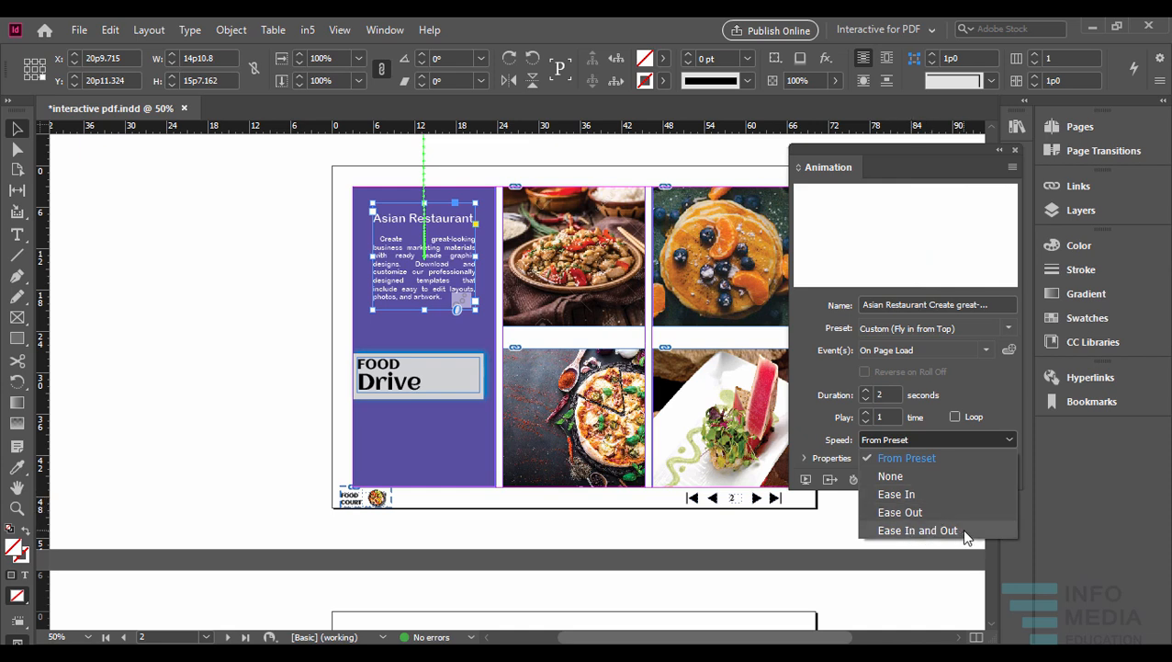
{"action": "left_click", "coordinate": [896, 494]}
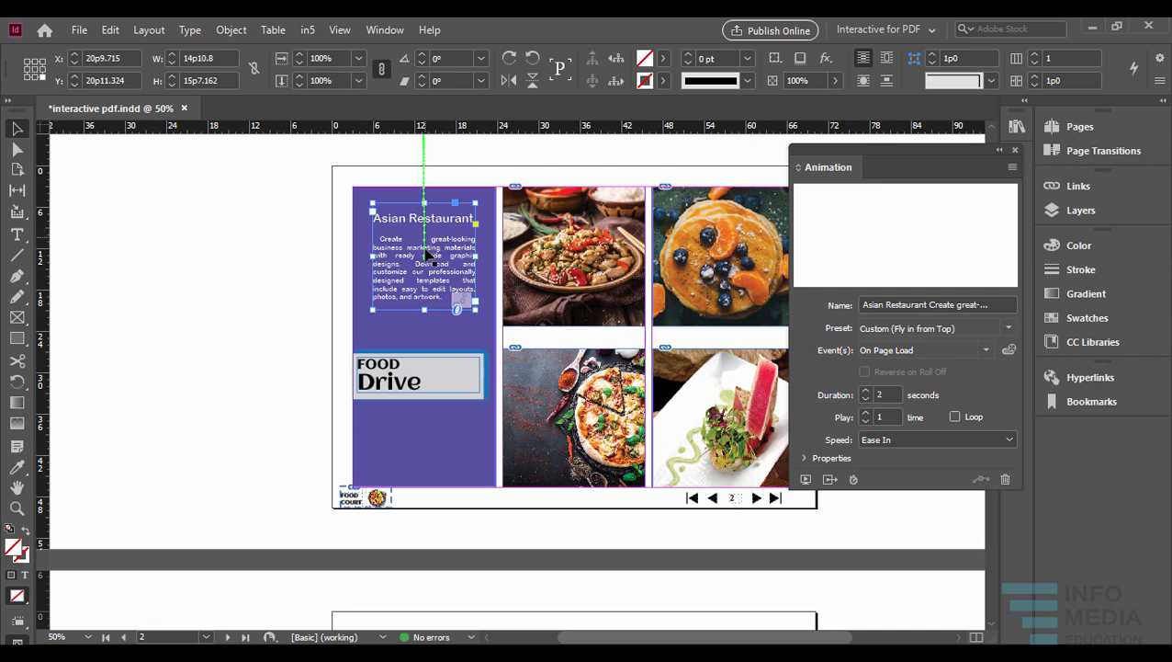
{"action": "left_click", "coordinate": [901, 441]}
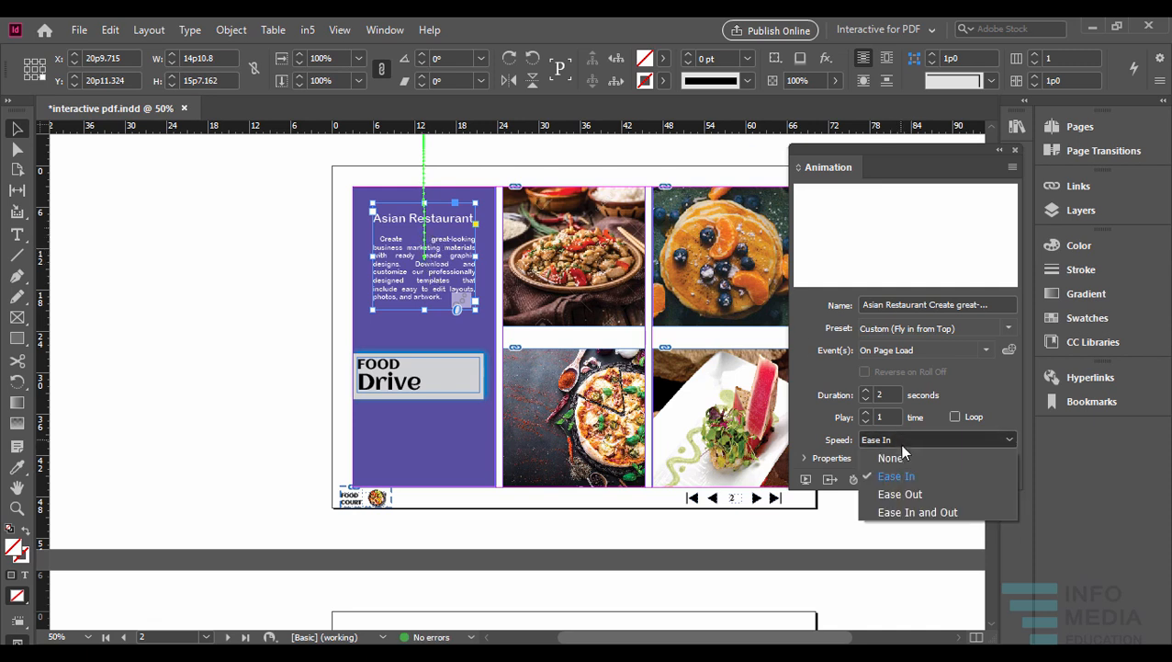
{"action": "left_click", "coordinate": [900, 496]}
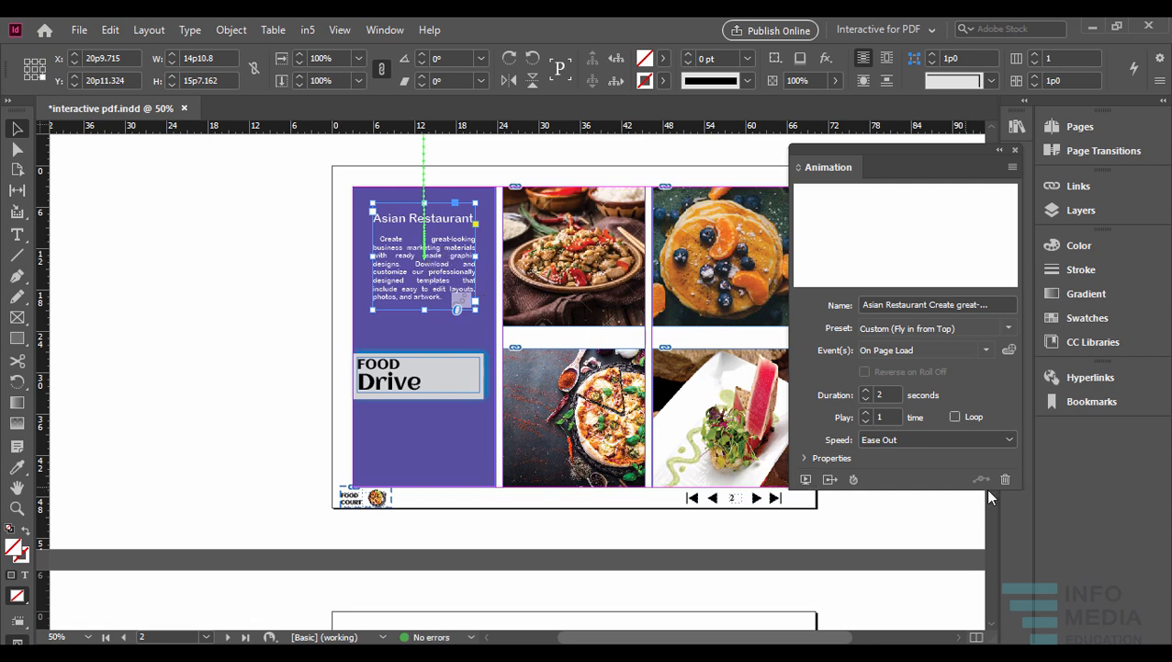
{"action": "left_click", "coordinate": [927, 441]}
{"action": "left_click", "coordinate": [912, 476]}
{"action": "left_click", "coordinate": [922, 440]}
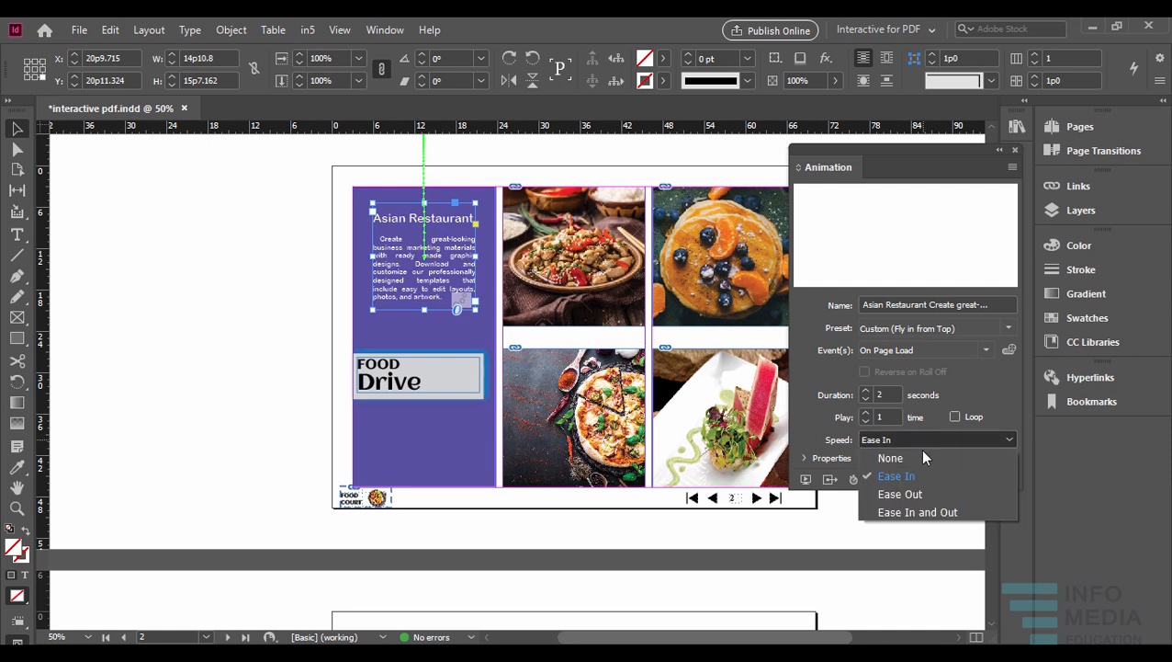
{"action": "left_click", "coordinate": [917, 495]}
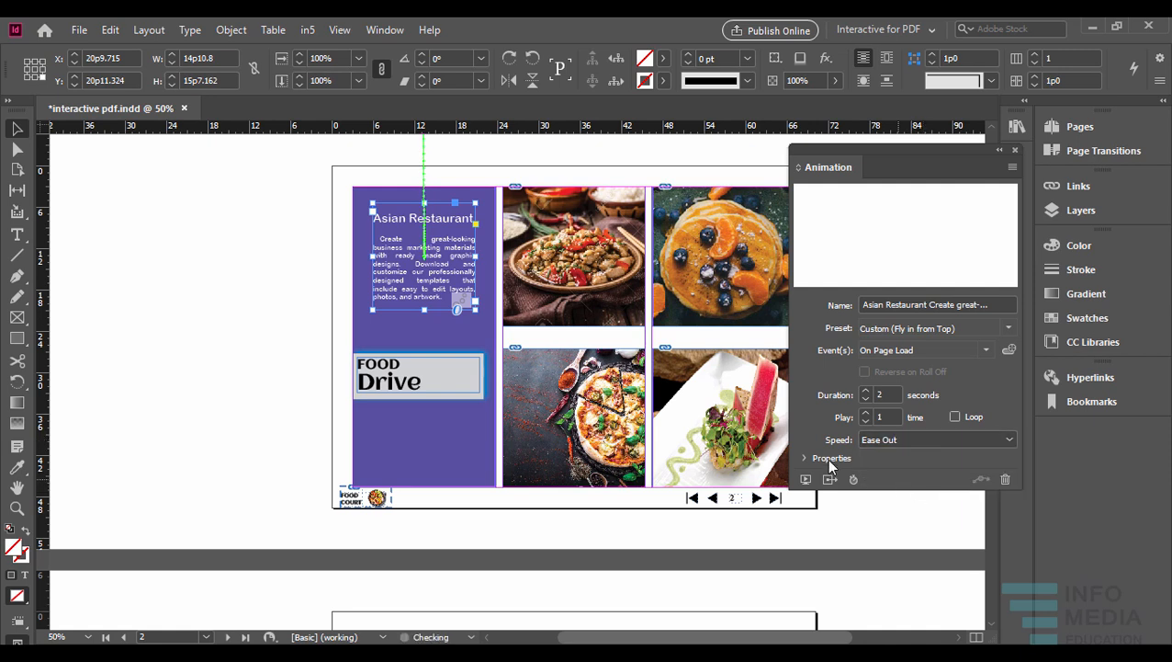
- Examine the Animate and Opacity choices in the text animation's extended properties without changing them
{"action": "left_click", "coordinate": [805, 458]}
{"action": "left_click_drag", "start_coordinate": [887, 154], "coordinate": [897, 67]}
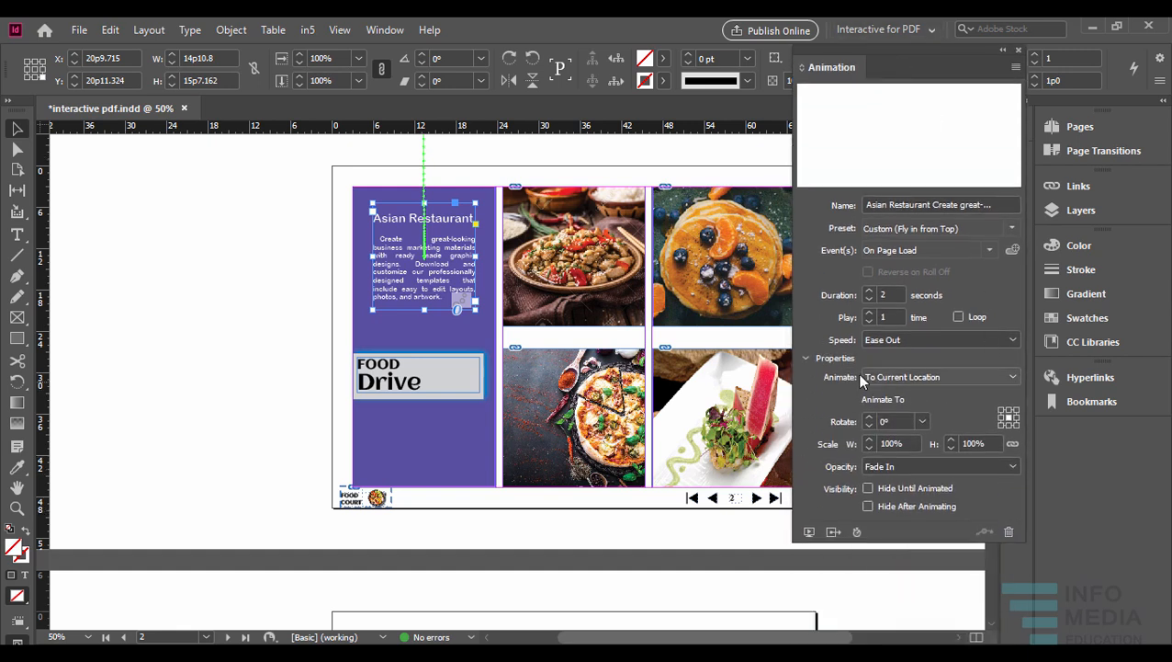
{"action": "left_click", "coordinate": [947, 377]}
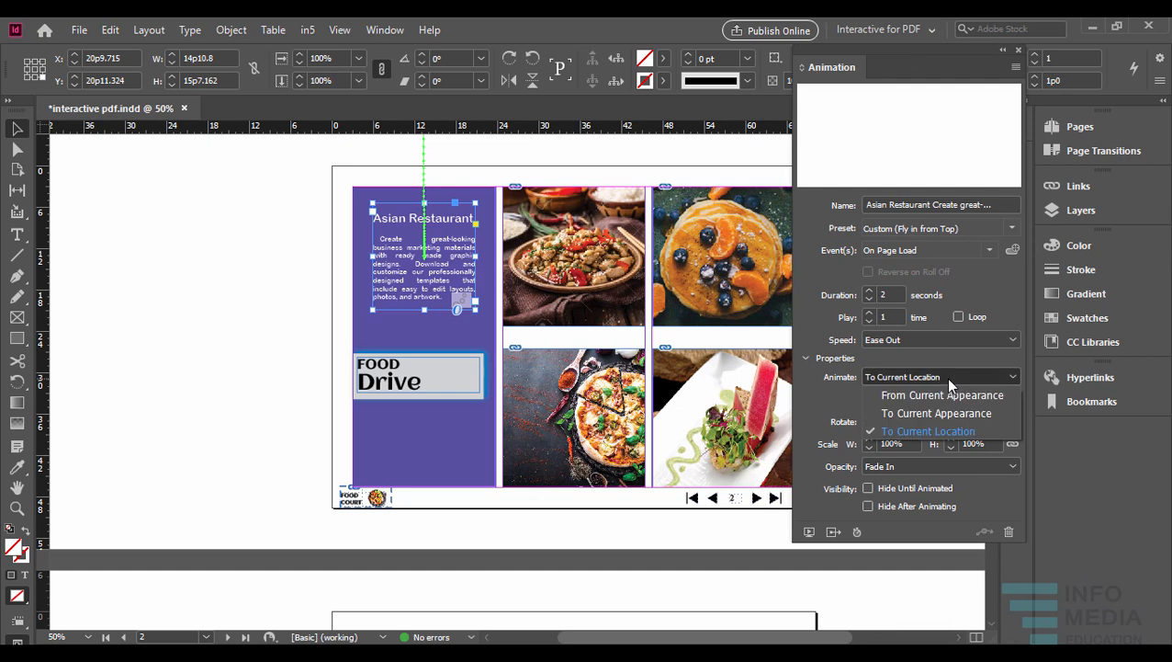
{"action": "left_click", "coordinate": [831, 394]}
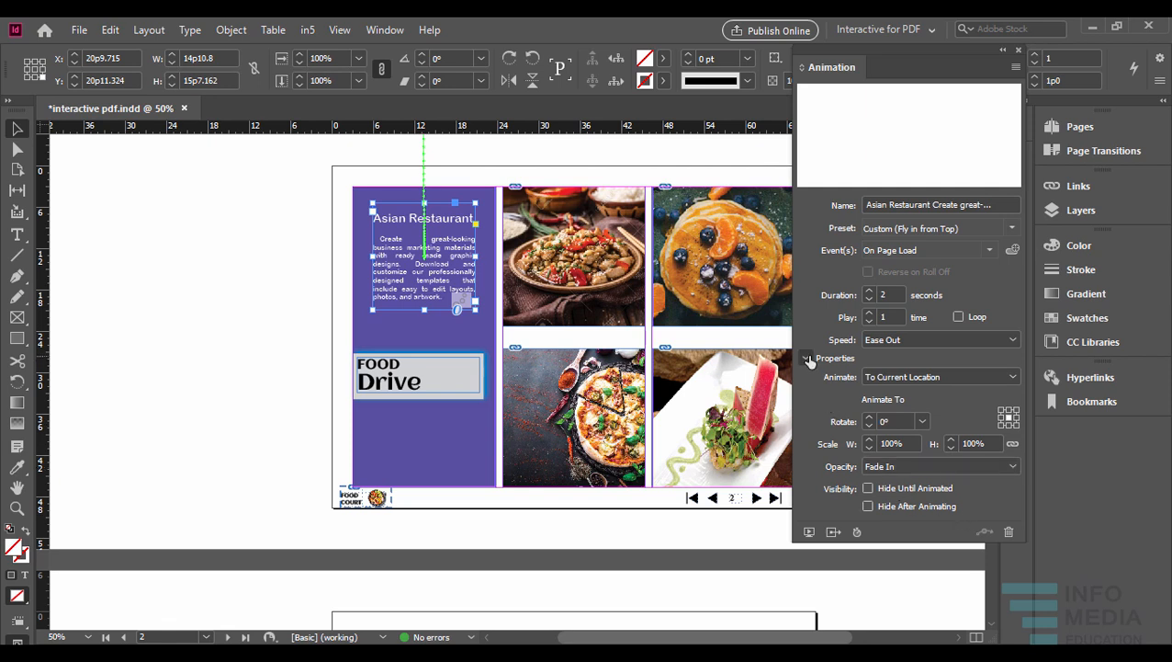
{"action": "left_click", "coordinate": [896, 465]}
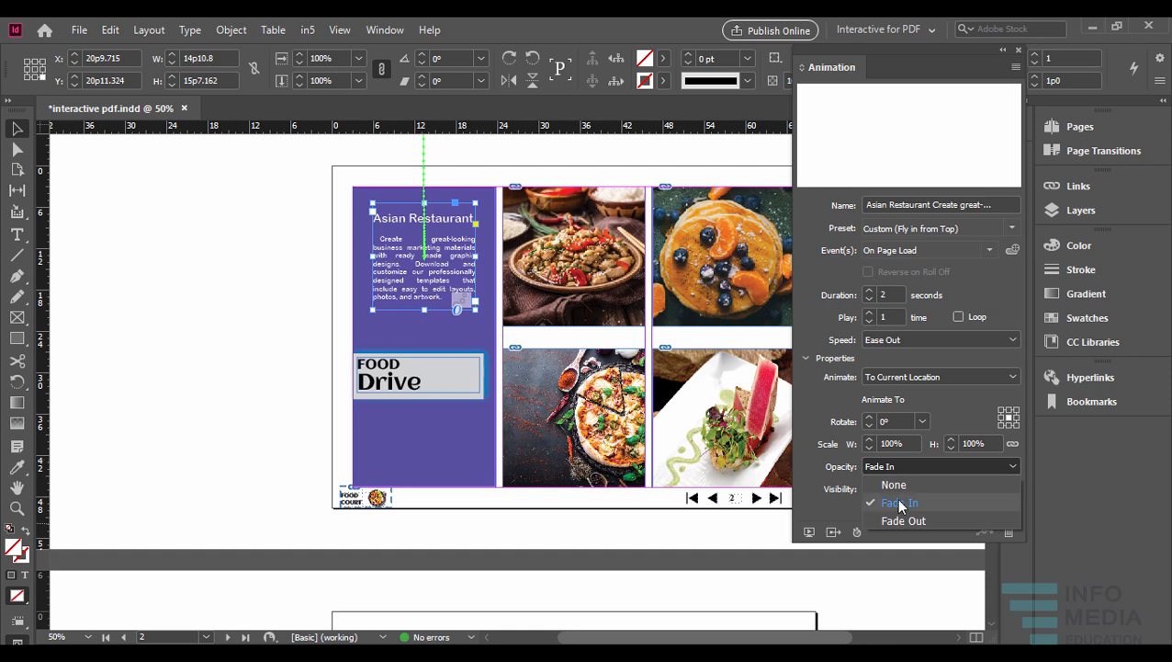
{"action": "left_click", "coordinate": [819, 465]}
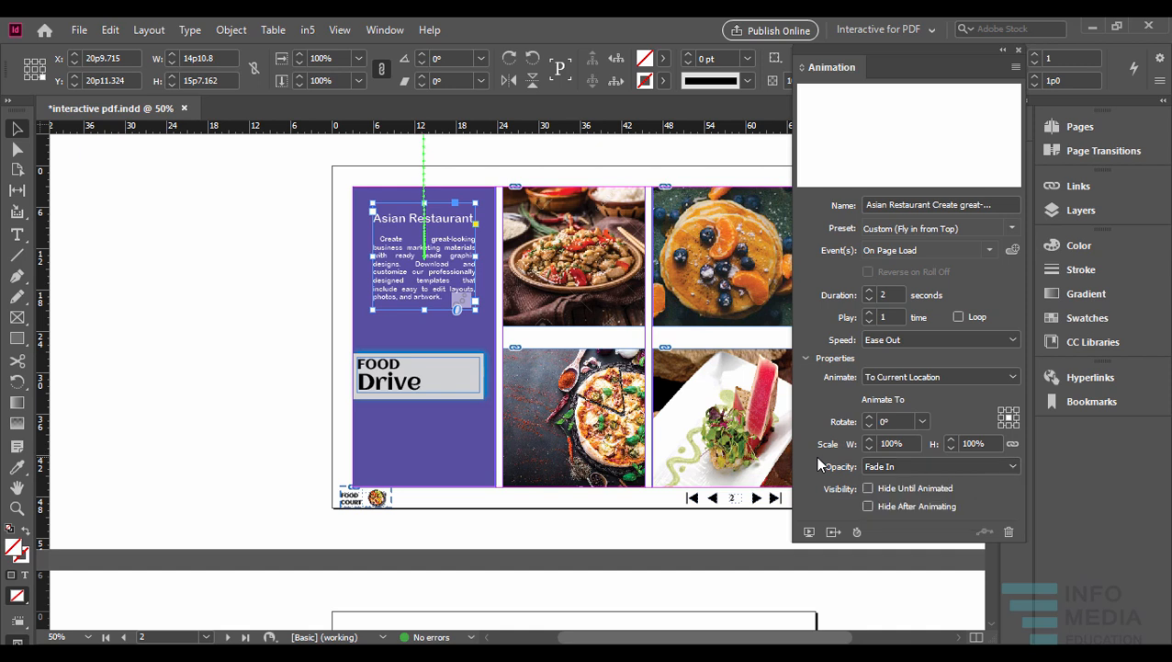
{"action": "left_click", "coordinate": [805, 358]}
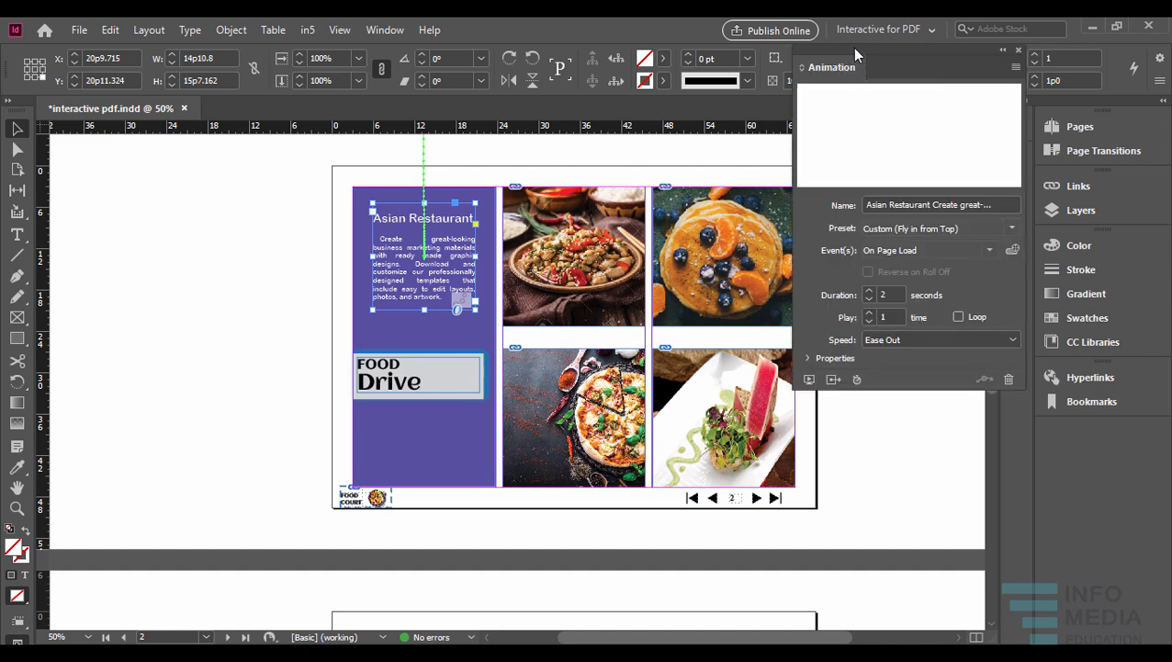
{"action": "left_click_drag", "start_coordinate": [852, 48], "coordinate": [875, 182]}
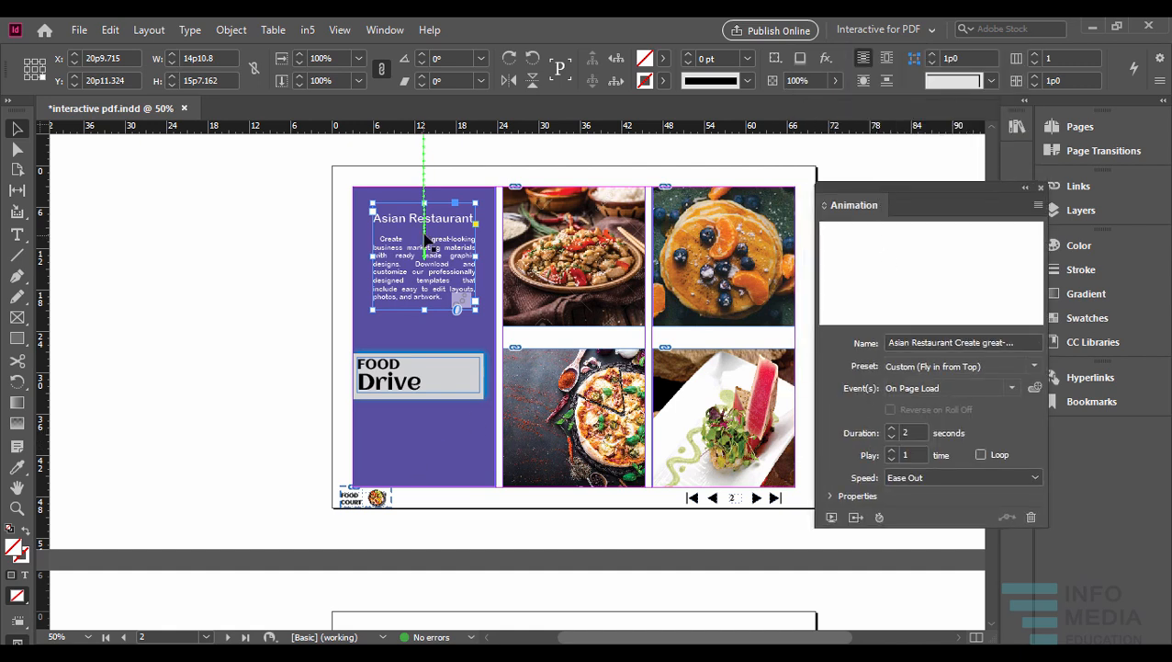
- Animate the FOOD Drive text frame on page 2 with the Fly in from Left preset and a duration of 1.25 seconds
{"action": "left_click", "coordinate": [414, 382]}
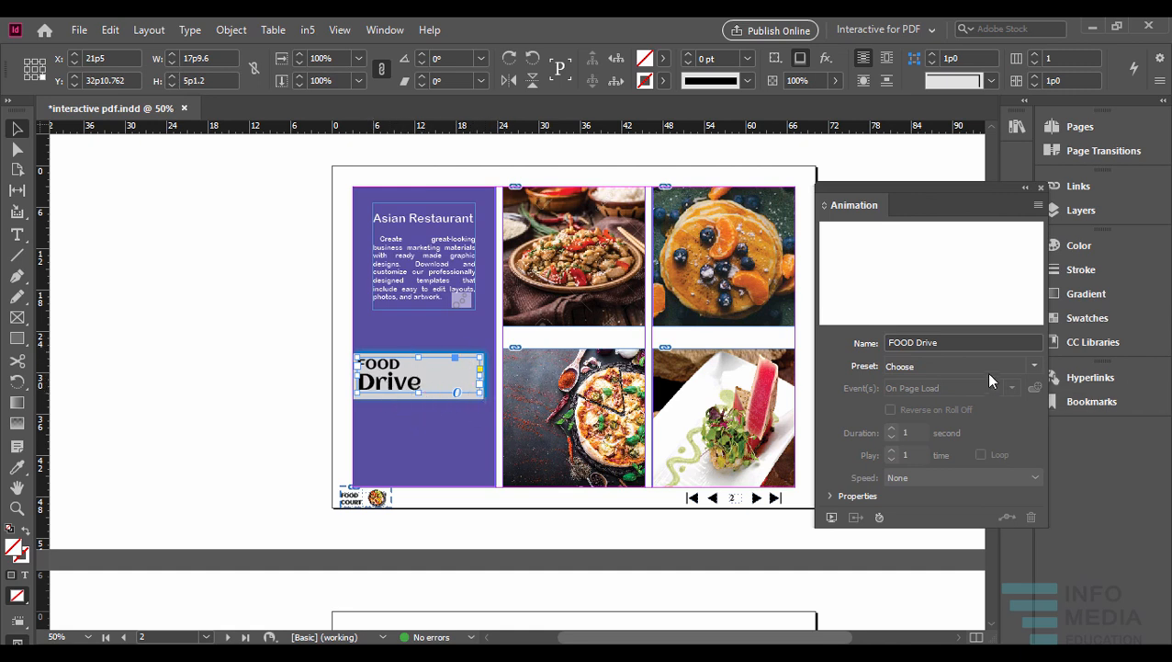
{"action": "left_click", "coordinate": [1036, 368]}
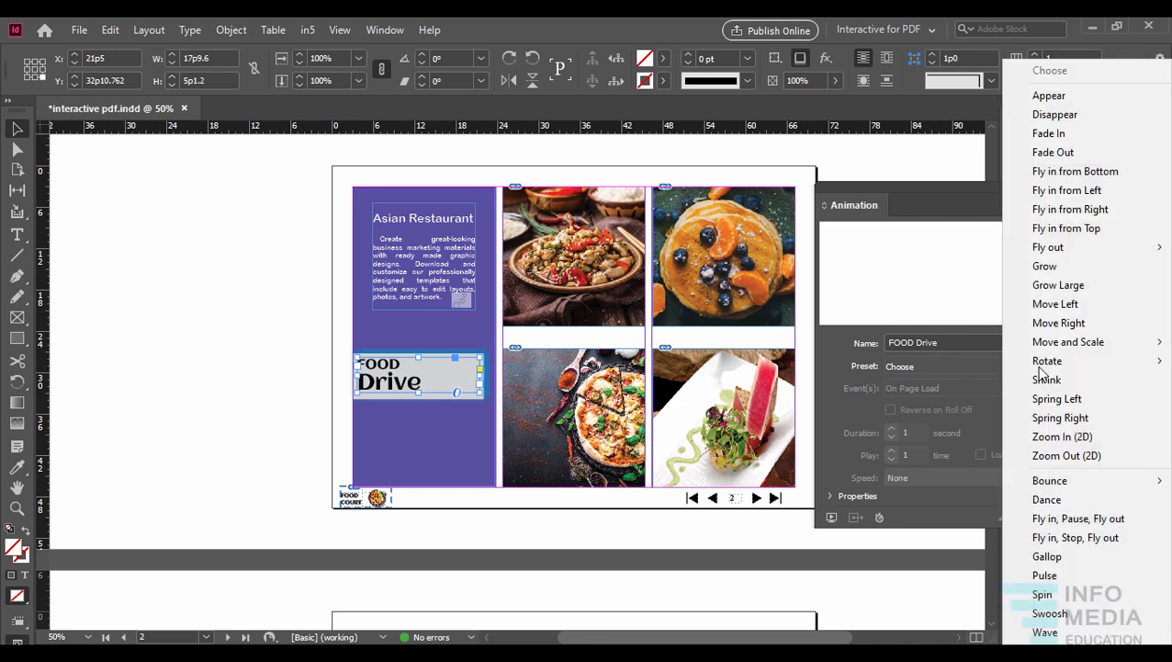
{"action": "left_click", "coordinate": [1070, 192]}
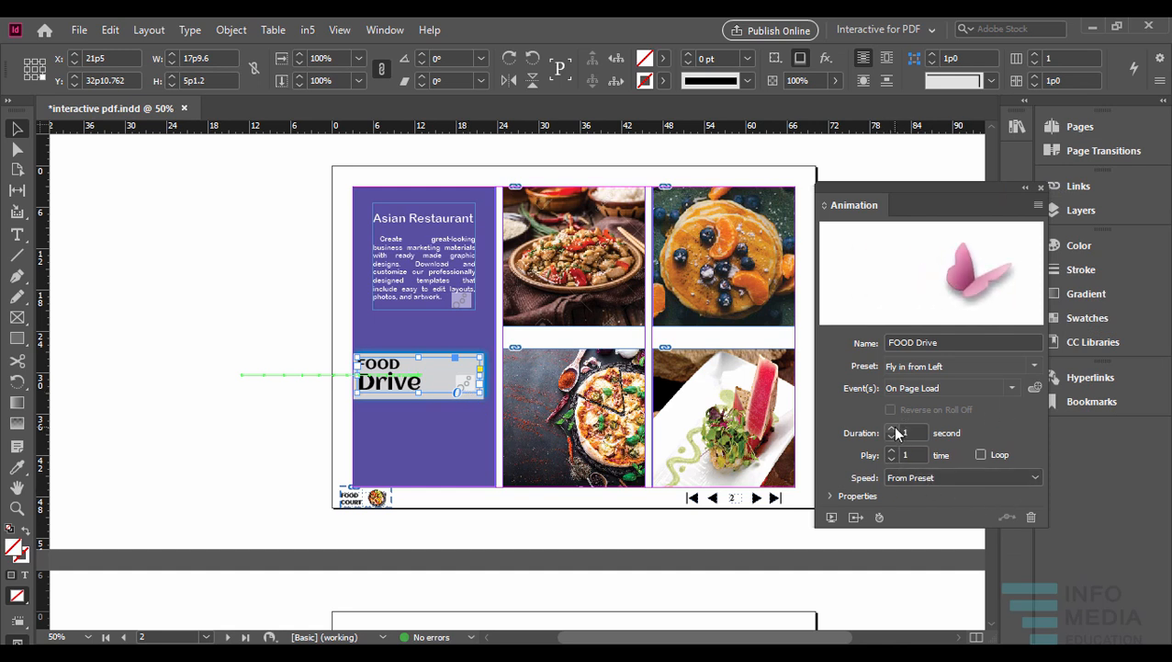
{"action": "left_click", "coordinate": [892, 428]}
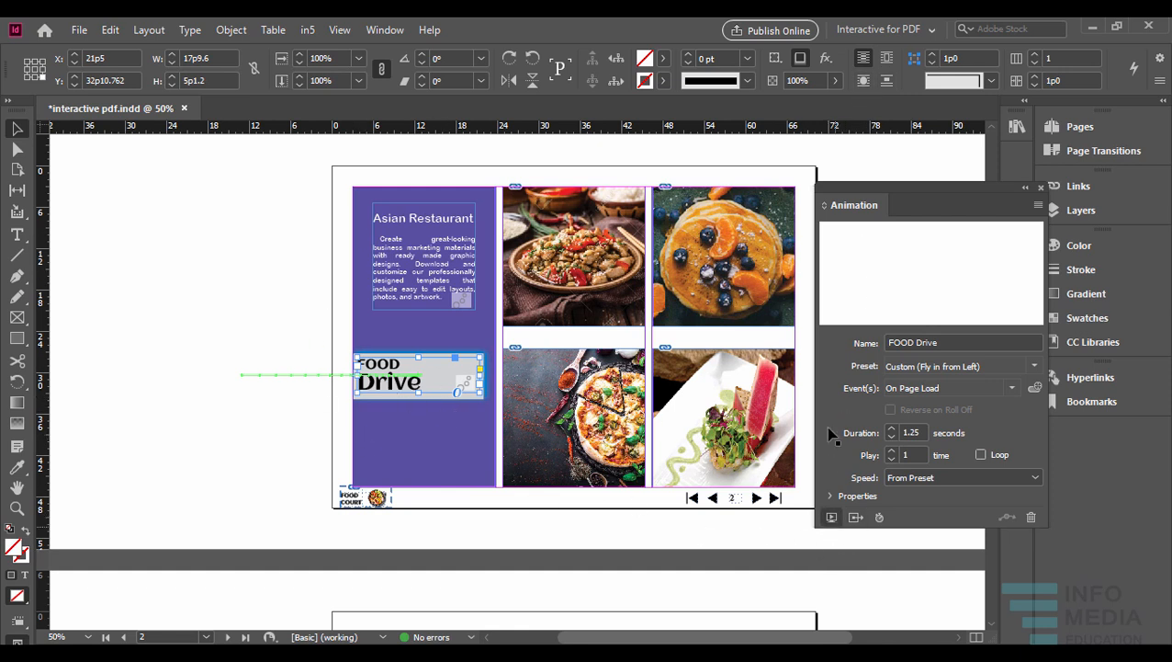
- Play page 2's animations in the EPUB Interactivity Preview and close the preview
{"action": "left_click", "coordinate": [831, 518]}
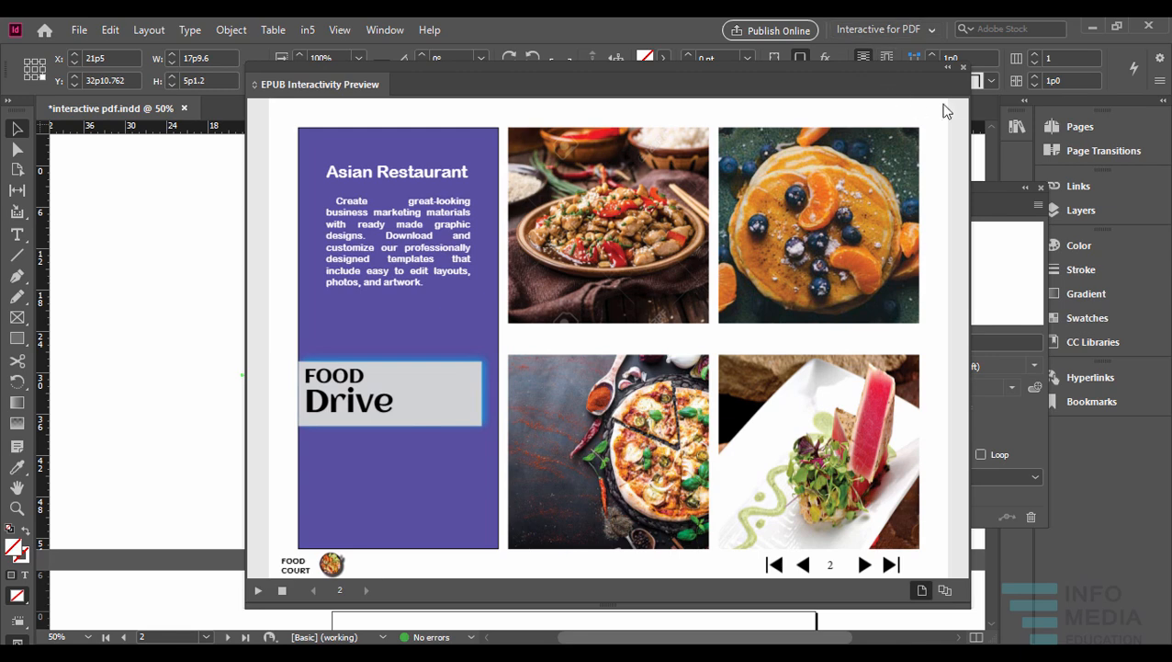
{"action": "left_click", "coordinate": [259, 593]}
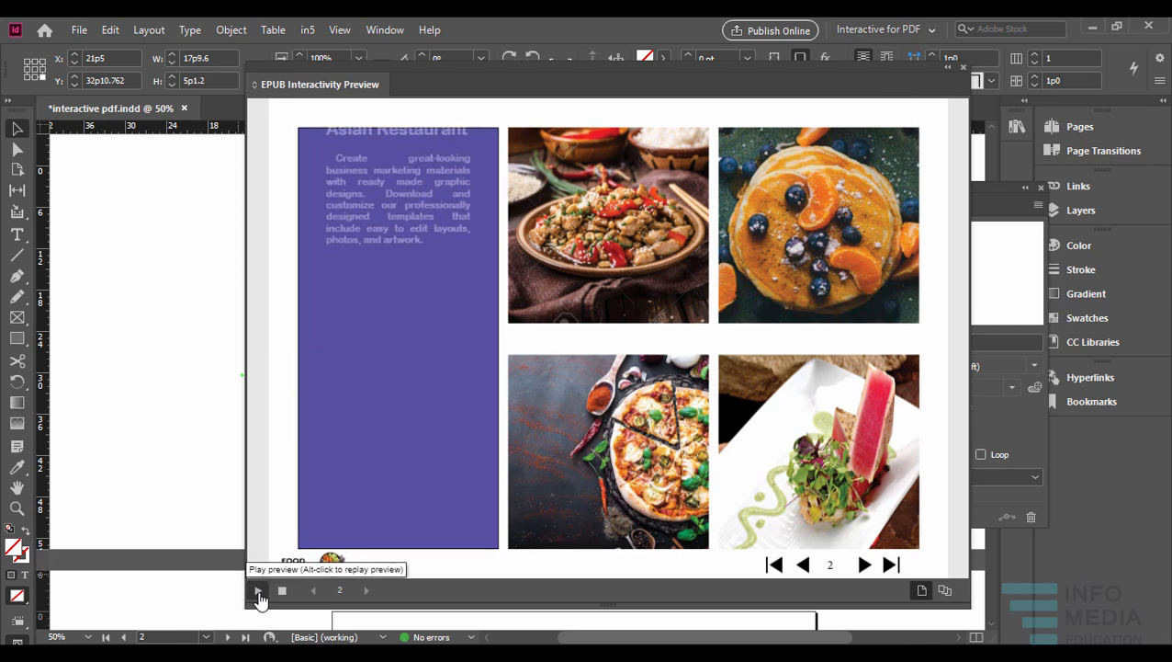
{"action": "left_click", "coordinate": [963, 67]}
- Place the "for epub" video file into the empty rectangle frame on page 3
{"action": "scroll", "coordinate": [586, 476], "scroll_direction": "down", "scroll_amount": 5}
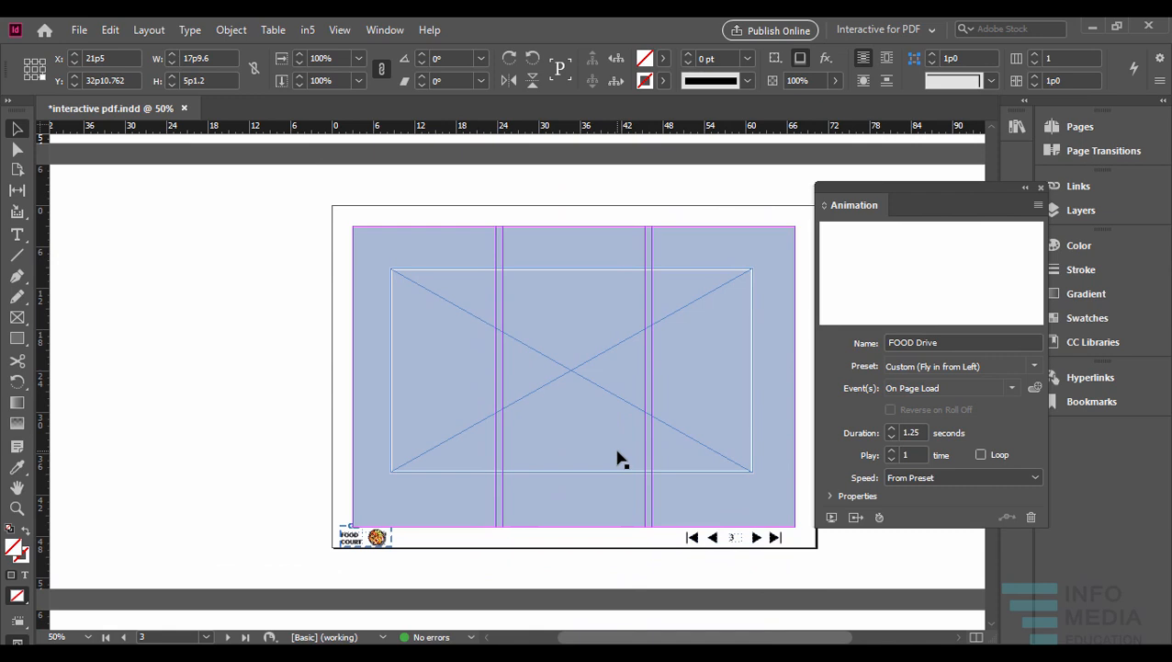
{"action": "scroll", "coordinate": [616, 456], "scroll_direction": "up", "scroll_amount": 1}
{"action": "left_click", "coordinate": [723, 329]}
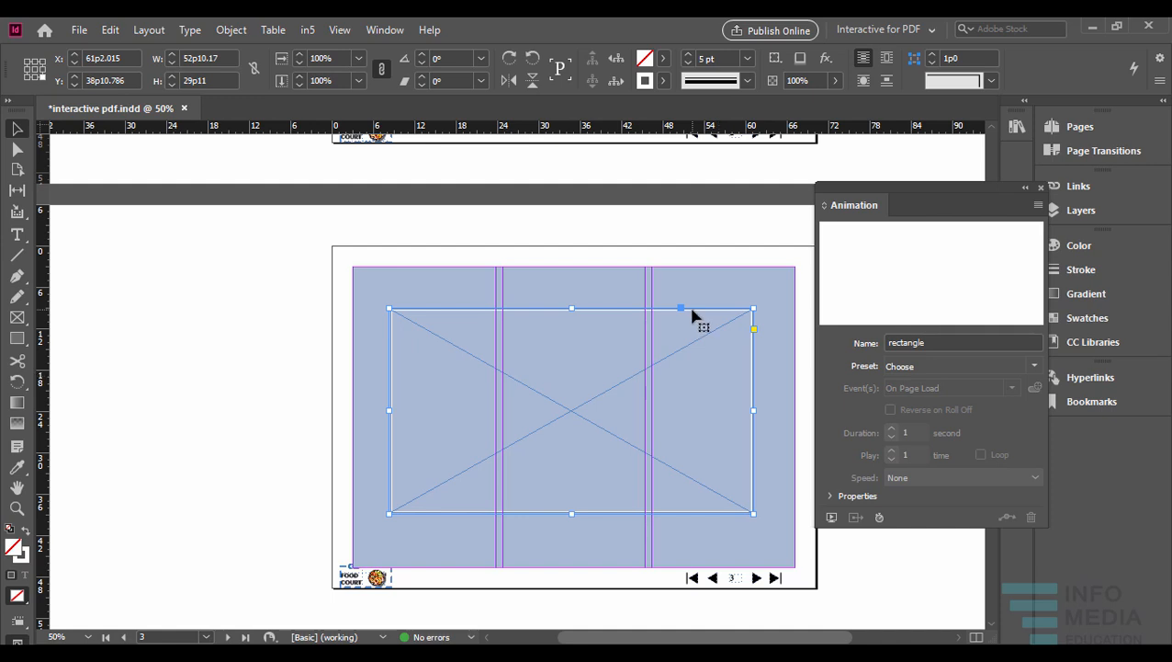
{"action": "left_click", "coordinate": [1040, 188]}
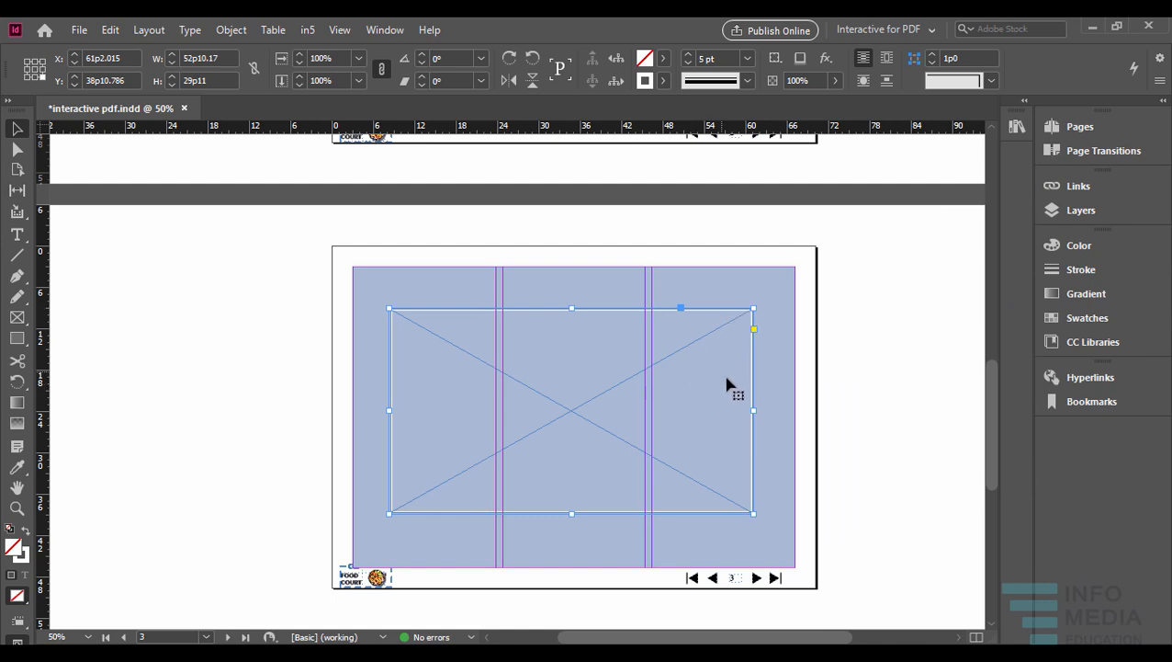
{"action": "left_click", "coordinate": [79, 30]}
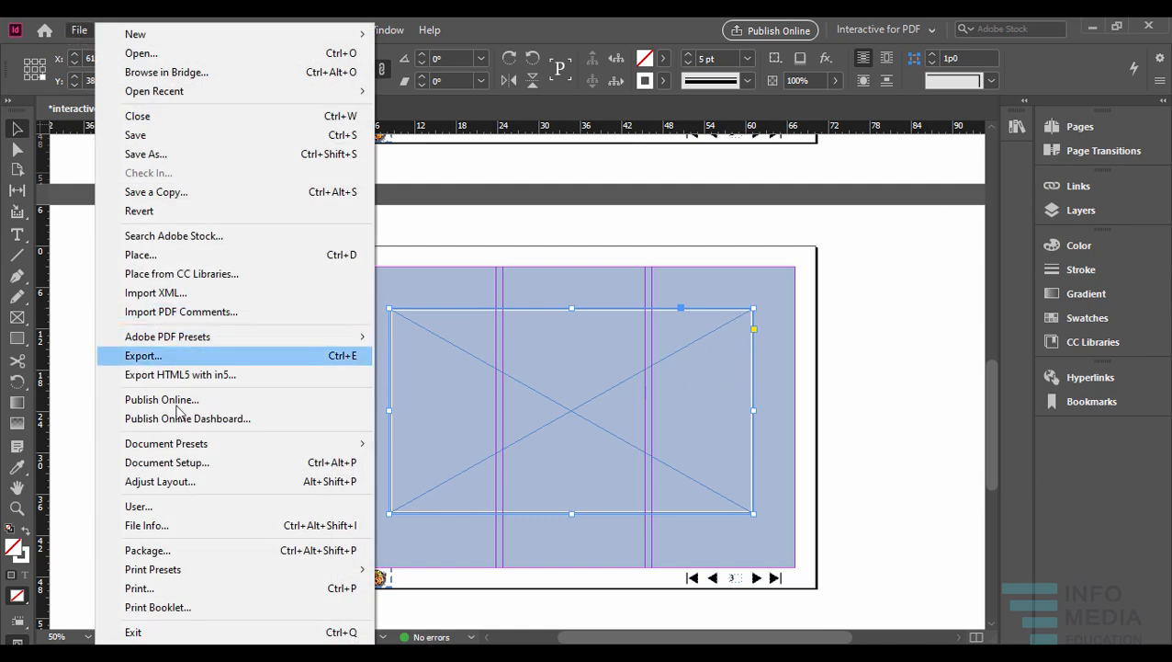
{"action": "left_click", "coordinate": [166, 256]}
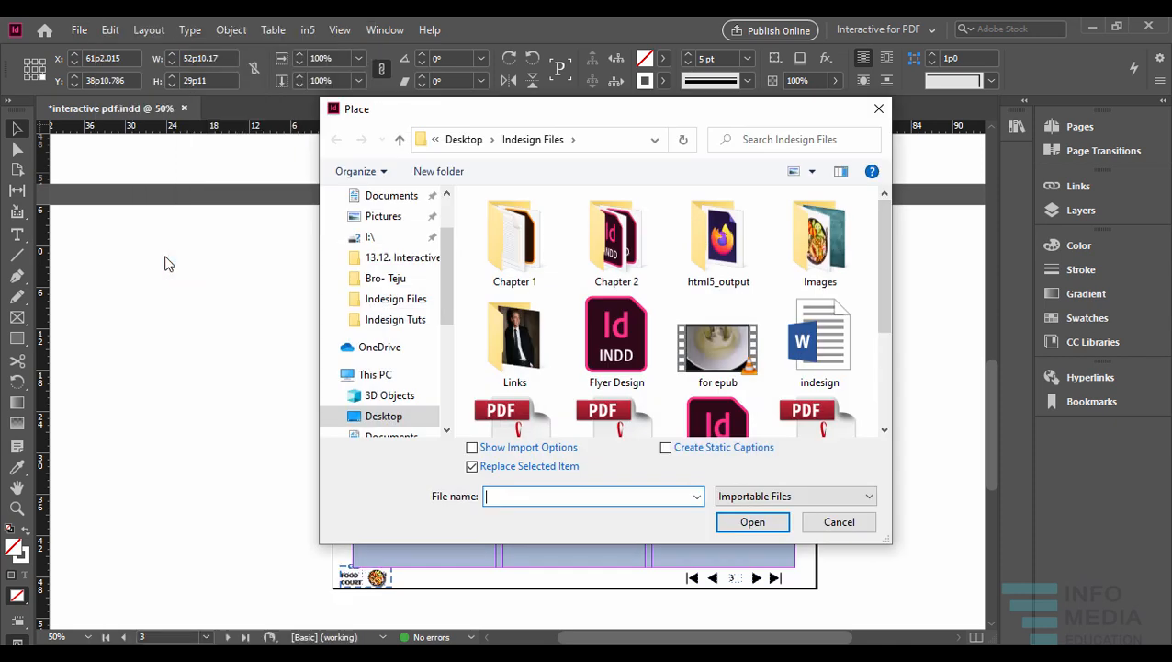
{"action": "left_click", "coordinate": [726, 355]}
{"action": "left_click", "coordinate": [753, 522]}
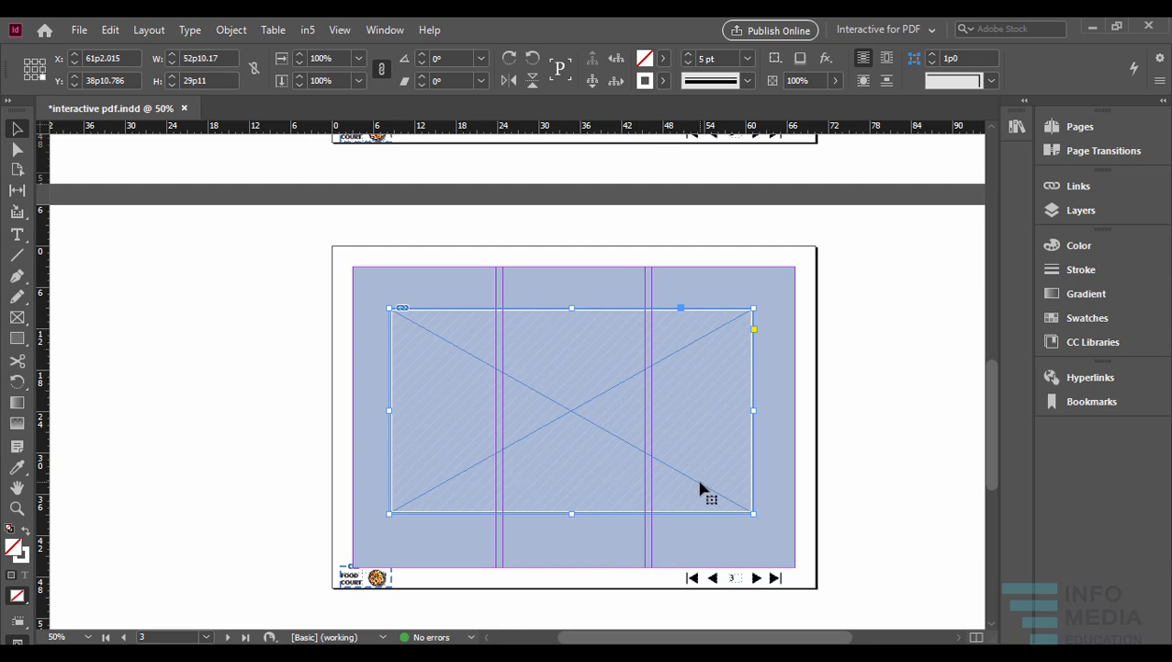
{"action": "scroll", "coordinate": [735, 480], "scroll_direction": "down", "scroll_amount": 8}
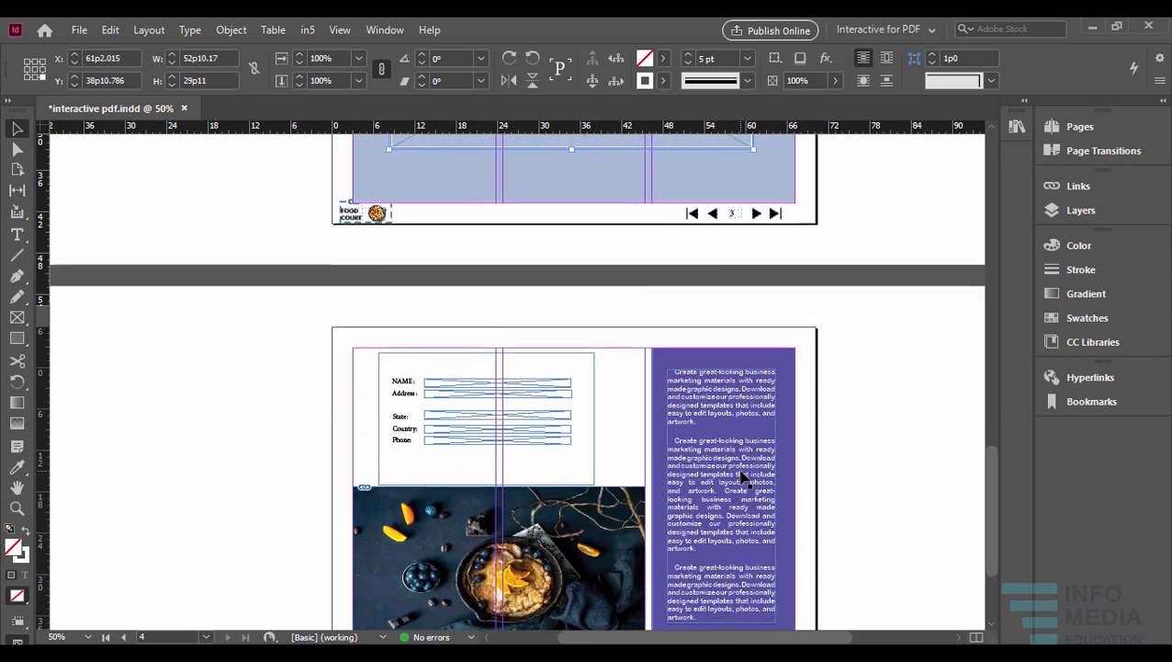
{"action": "scroll", "coordinate": [827, 473], "scroll_direction": "down", "scroll_amount": 3}
{"action": "scroll", "coordinate": [668, 487], "scroll_direction": "up", "scroll_amount": 5}
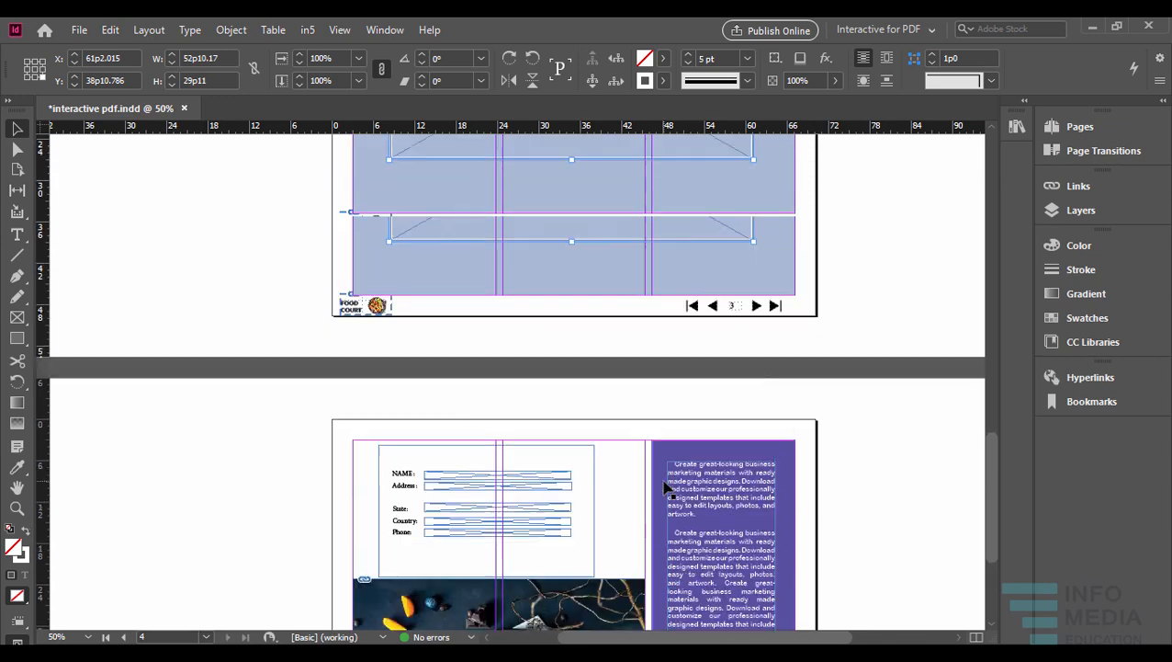
{"action": "scroll", "coordinate": [668, 487], "scroll_direction": "up", "scroll_amount": 20}
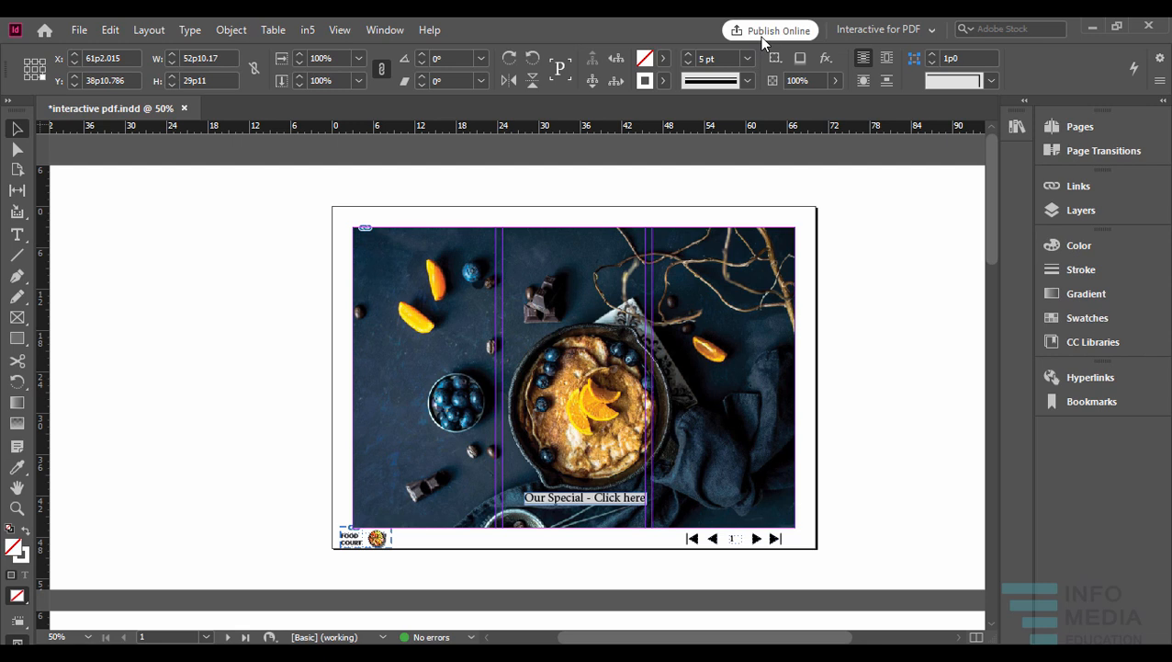
{"action": "left_click", "coordinate": [81, 33]}
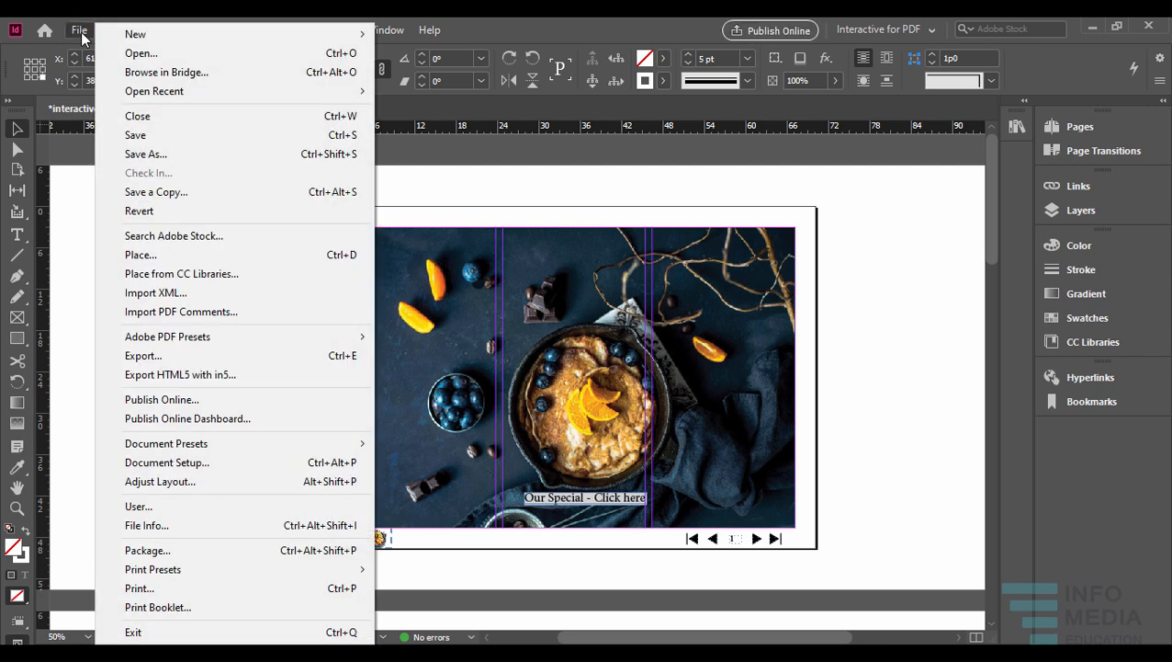
{"action": "left_click", "coordinate": [188, 420]}
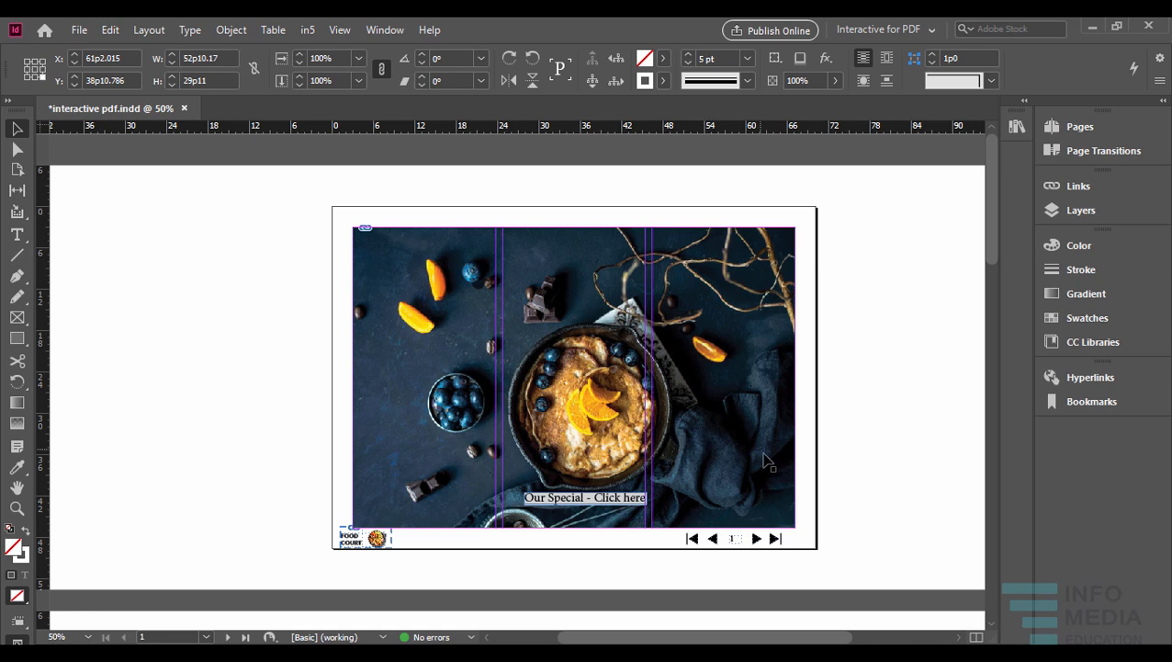
- Save the document and export all its pages as HTML5 with in5 to the html5_output folder
{"action": "left_click", "coordinate": [79, 34]}
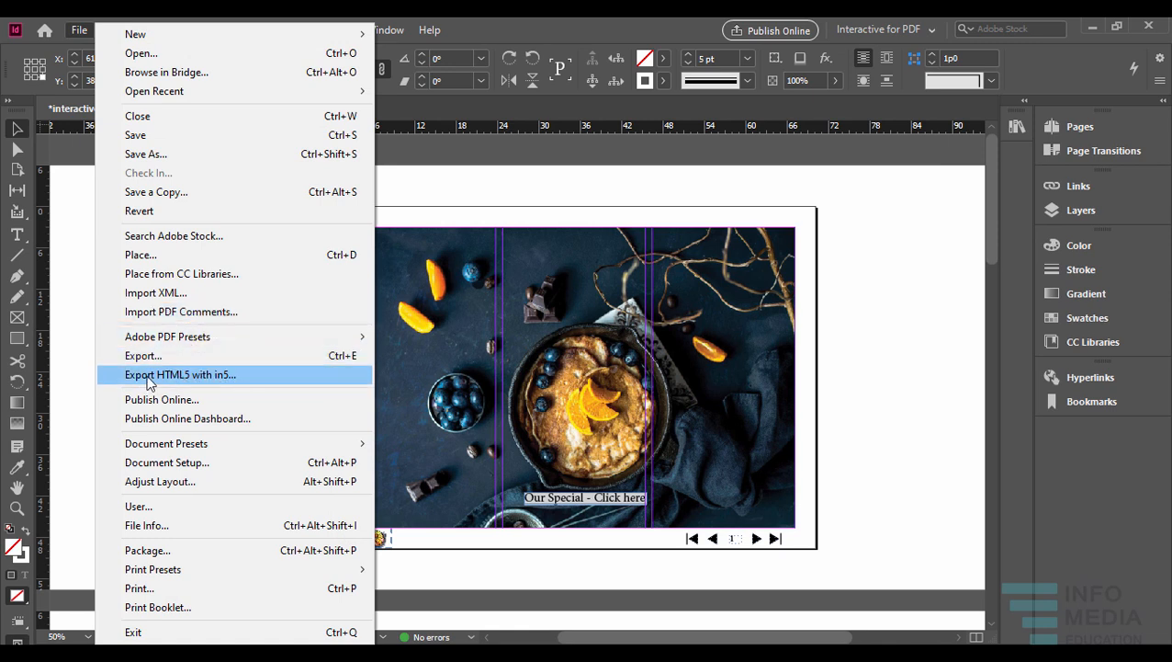
{"action": "left_click", "coordinate": [198, 384]}
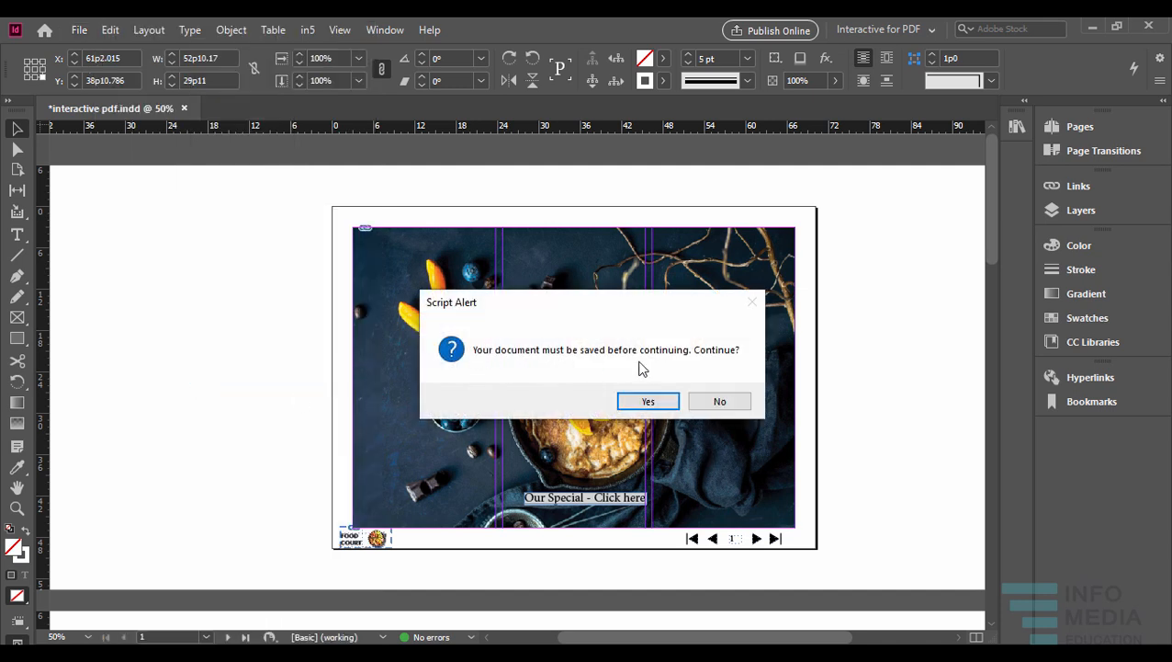
{"action": "left_click", "coordinate": [658, 406]}
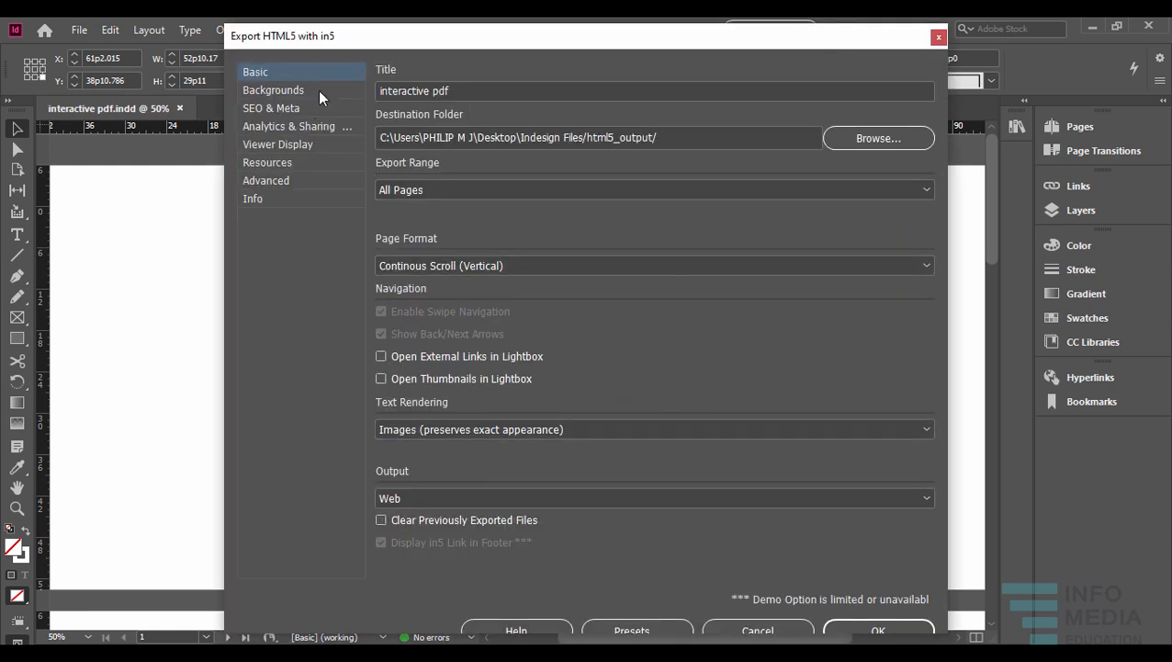
{"action": "left_click", "coordinate": [289, 88]}
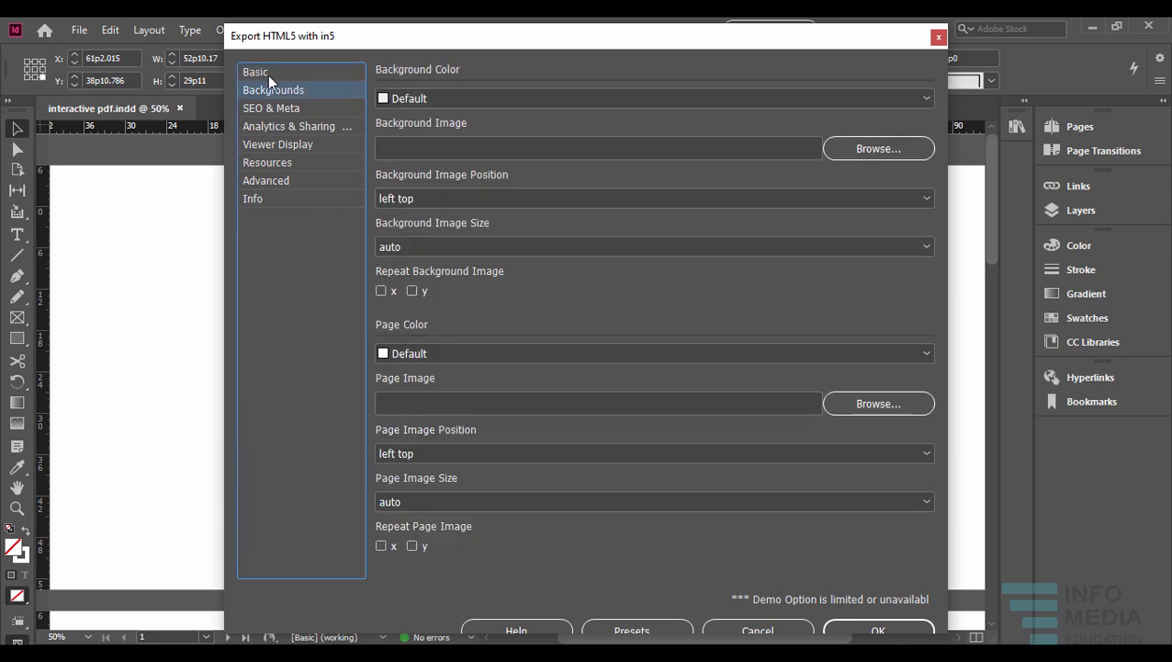
{"action": "left_click", "coordinate": [267, 74]}
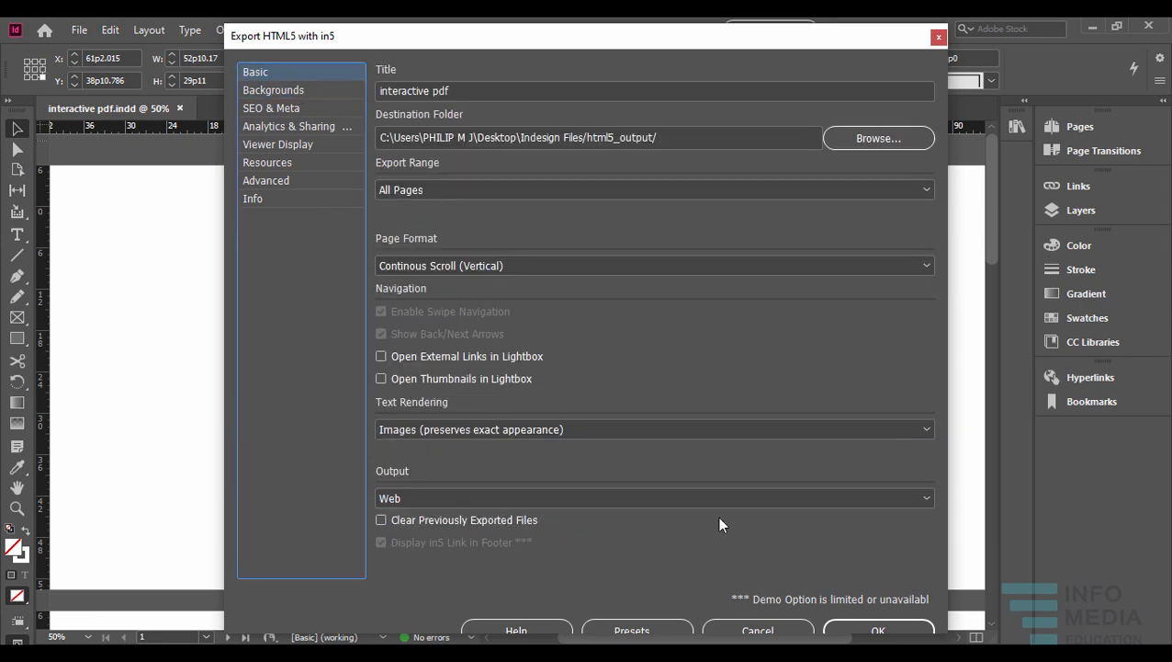
{"action": "left_click", "coordinate": [874, 630]}
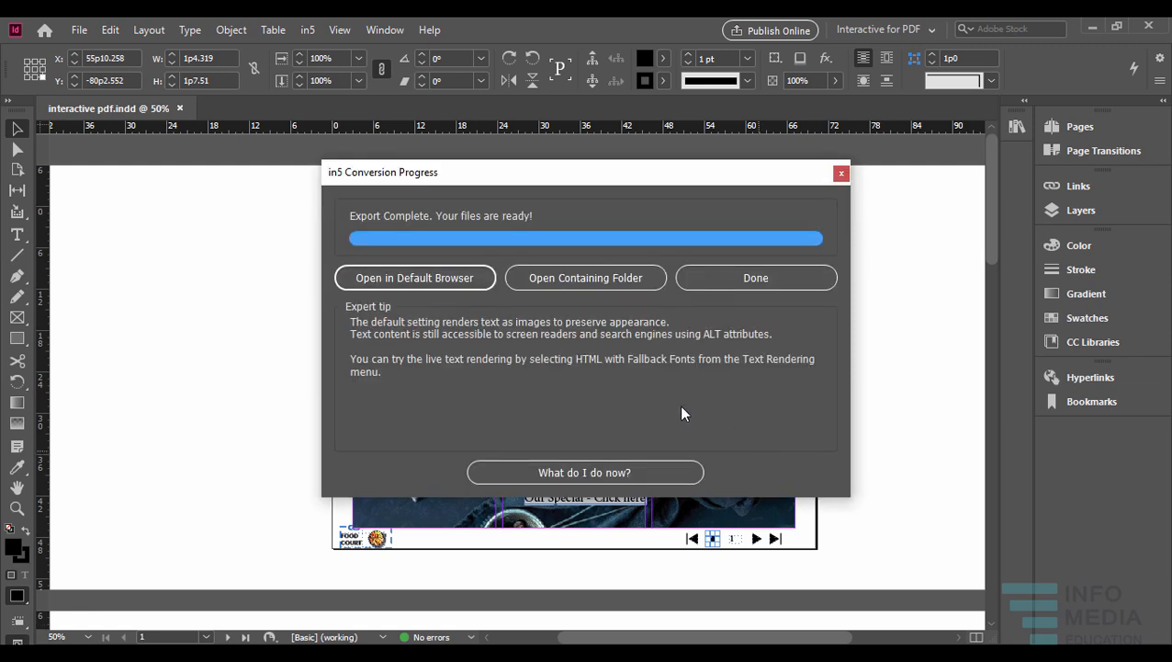
{"action": "left_click", "coordinate": [747, 280]}
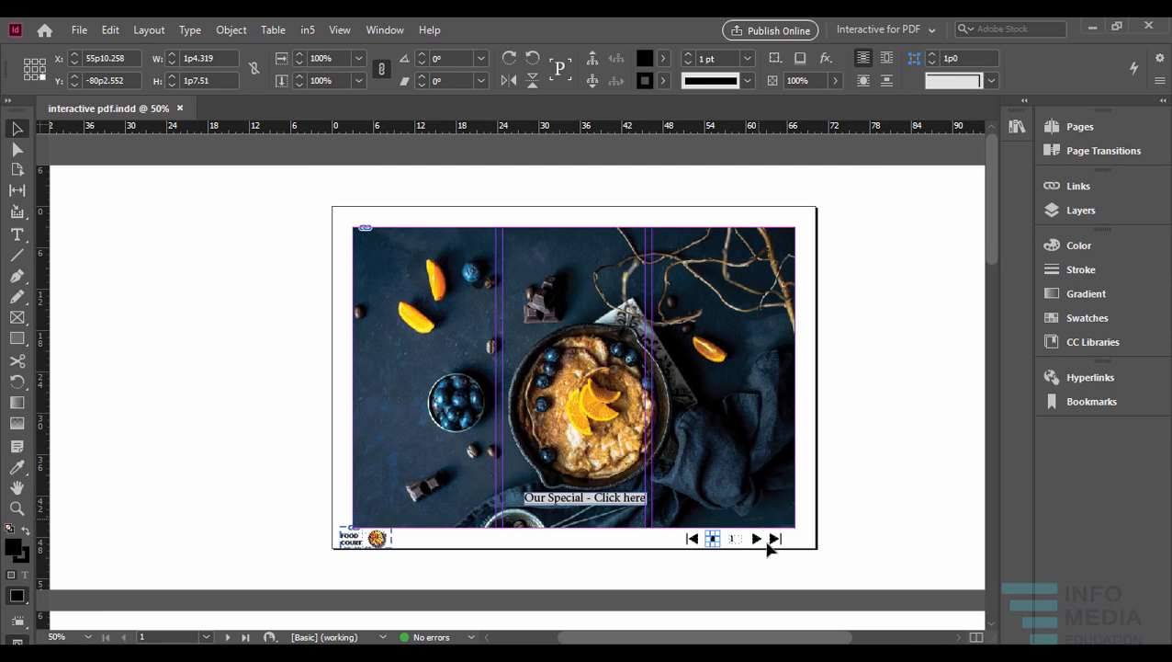
- Check the destination folder in the in5 HTML5 export settings and close them without exporting
{"action": "left_click", "coordinate": [87, 35]}
{"action": "left_click", "coordinate": [208, 377]}
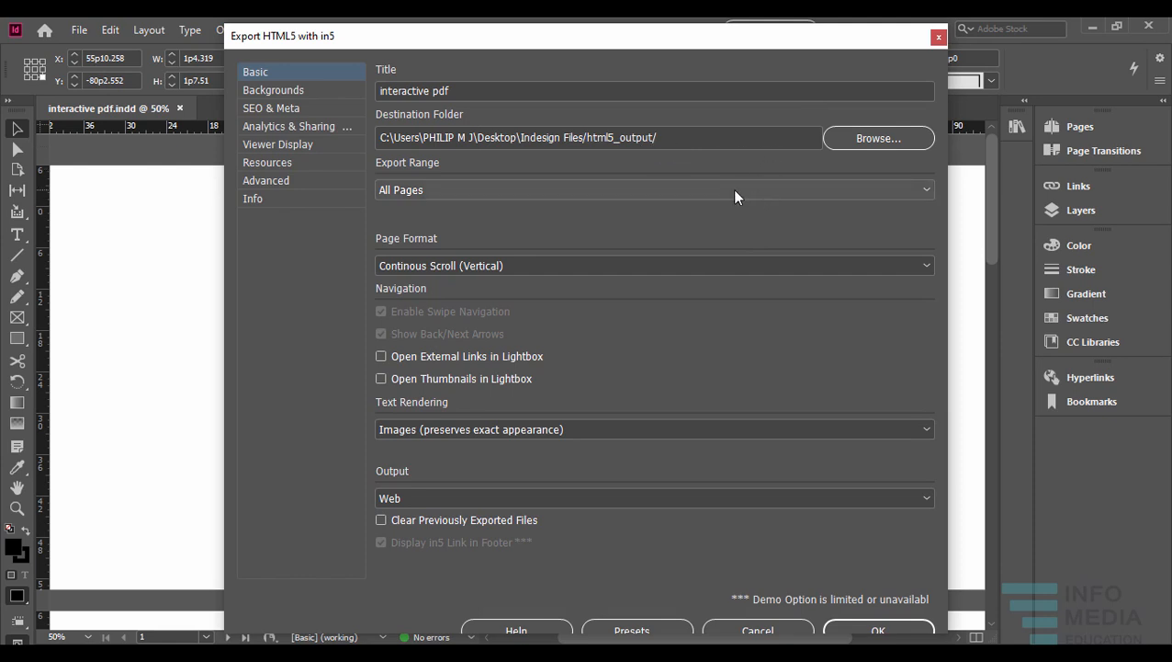
{"action": "left_click", "coordinate": [938, 38]}
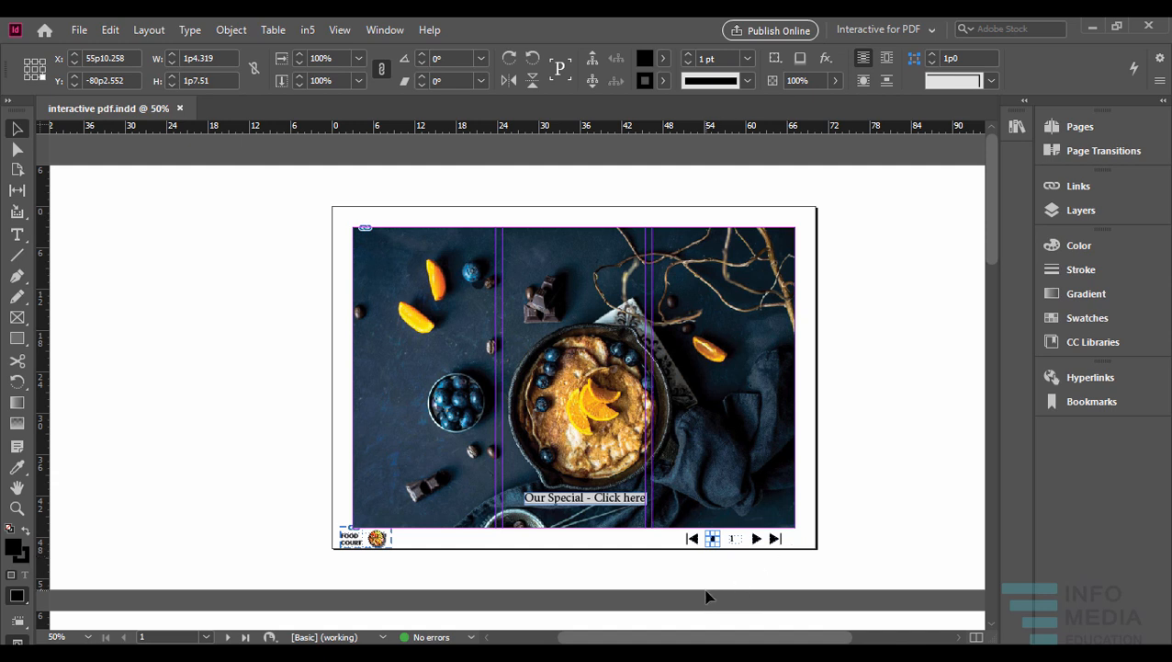
- Switch to File Explorer and open the exported index file from the html5_output folder in Firefox
{"action": "mouse_move", "coordinate": [442, 661]}
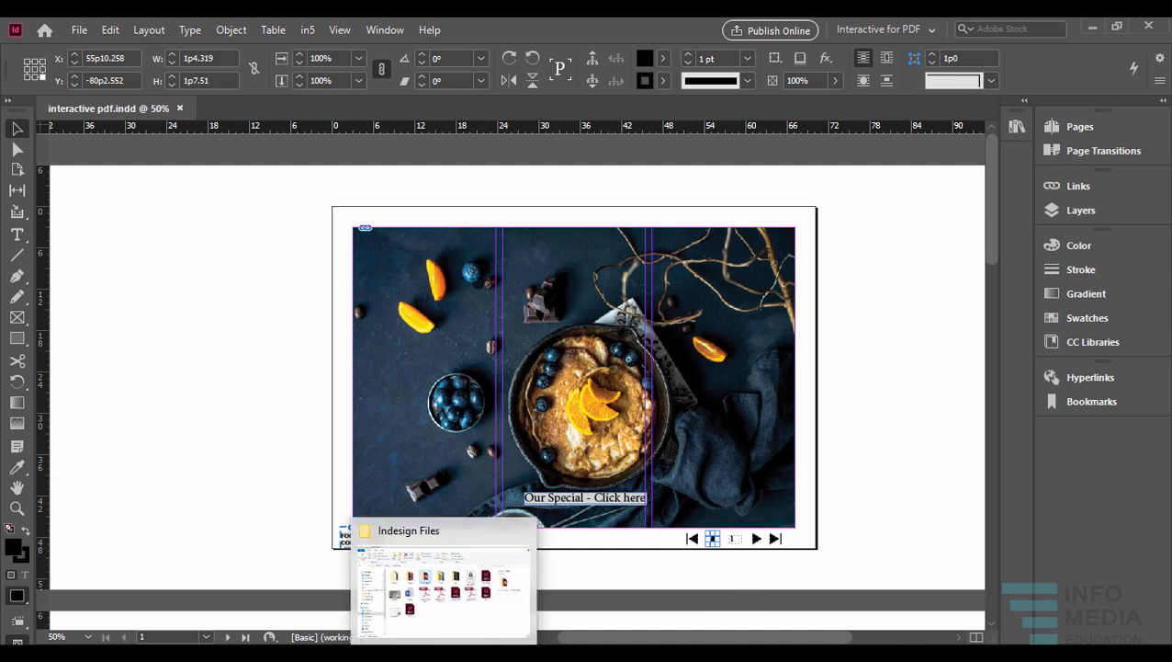
{"action": "left_click", "coordinate": [443, 661]}
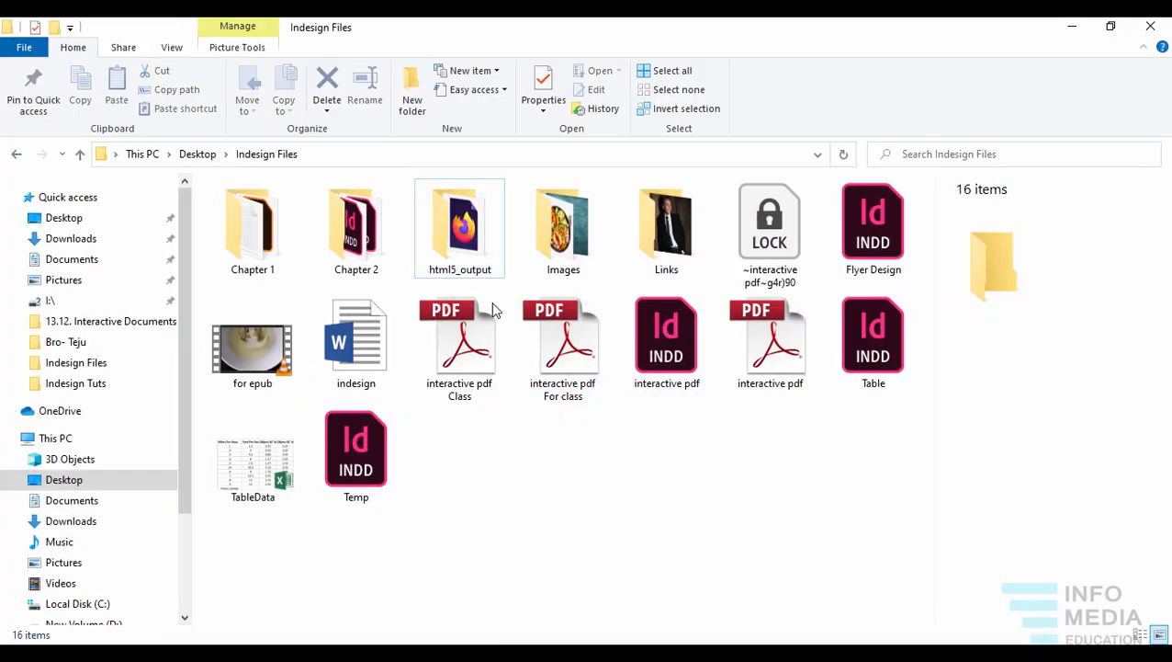
{"action": "double_click", "coordinate": [464, 234]}
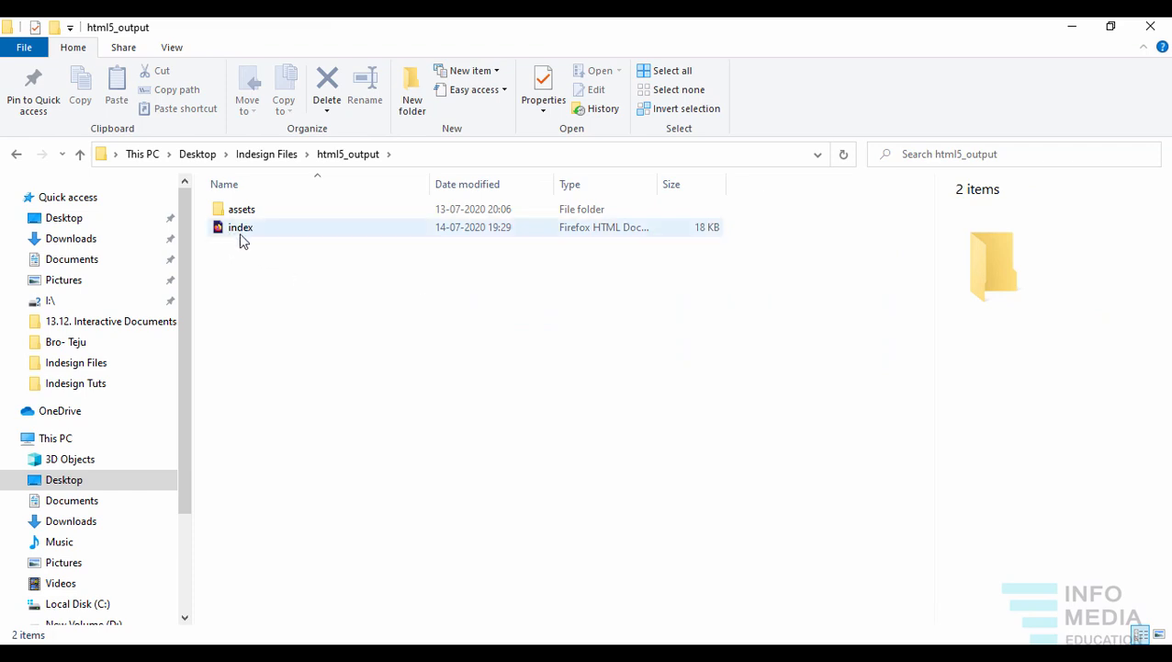
{"action": "right_click", "coordinate": [244, 234]}
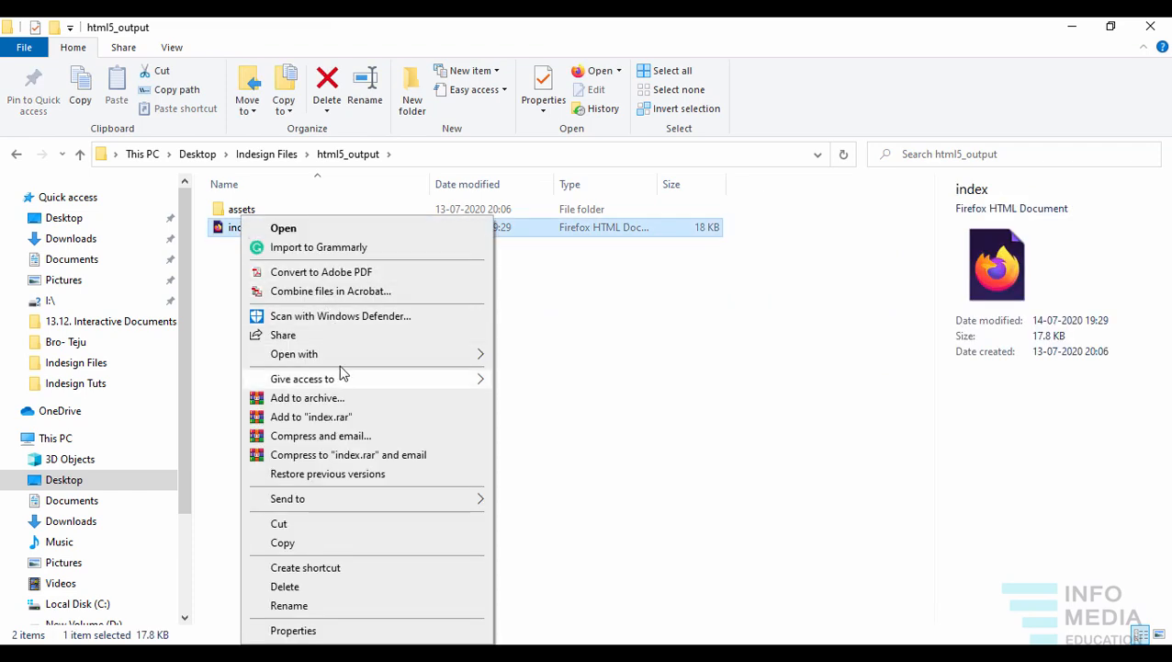
{"action": "mouse_move", "coordinate": [343, 366]}
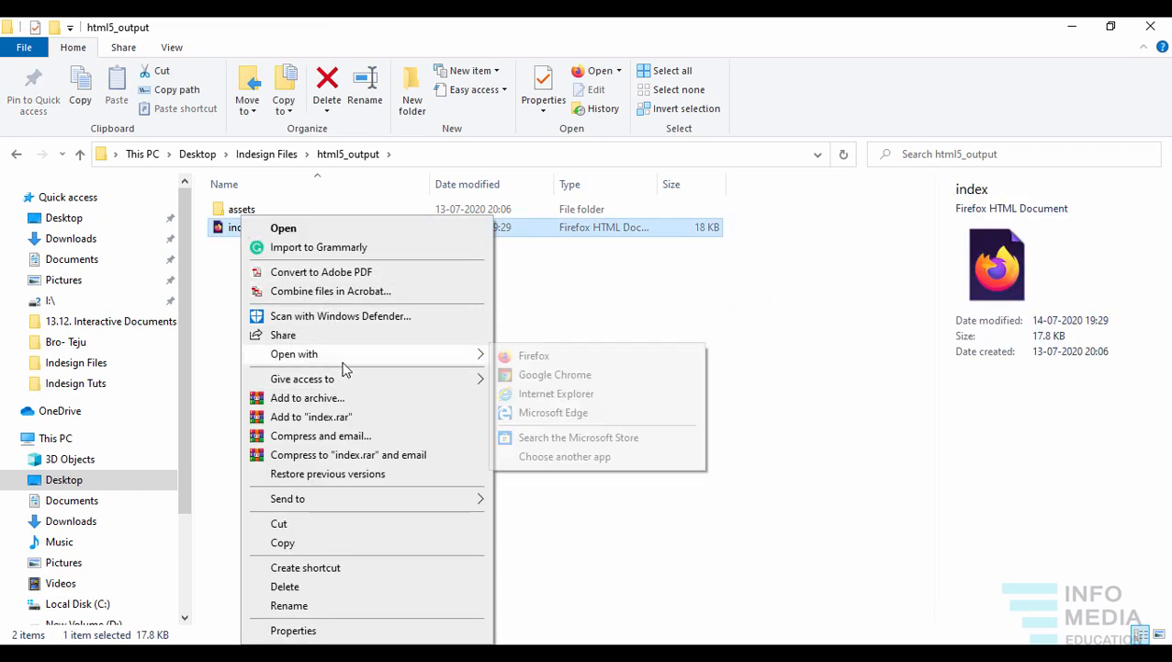
{"action": "left_click", "coordinate": [542, 359]}
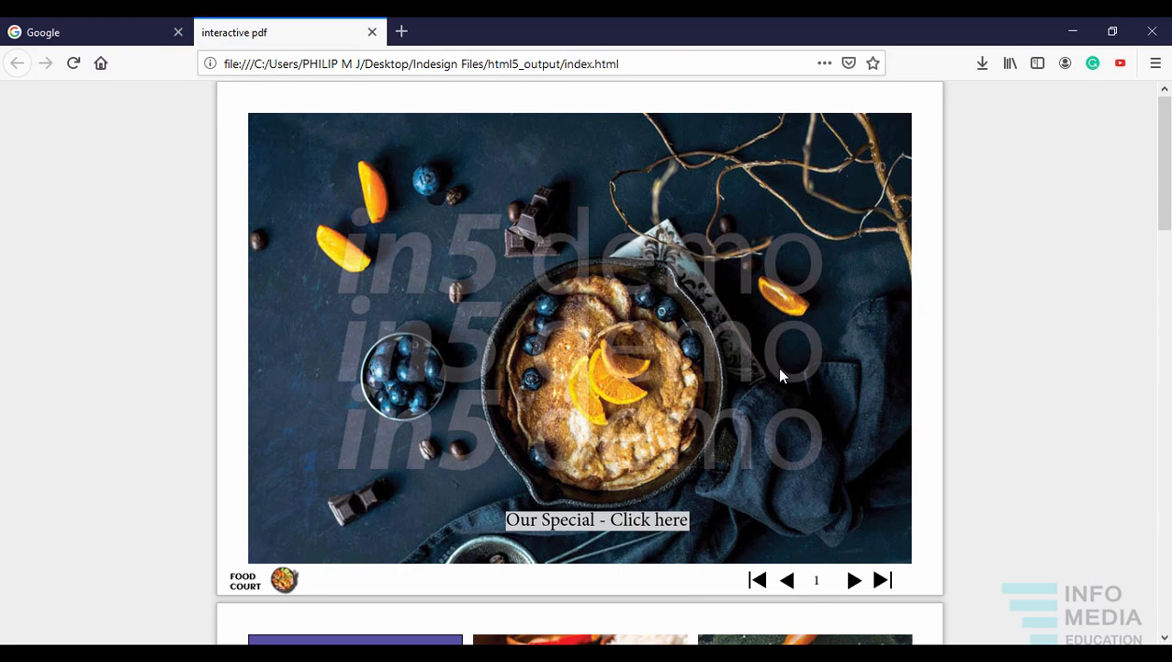
- Test the previous and next page navigation in the exported HTML5 document, going through pages 1 to 3
{"action": "scroll", "coordinate": [612, 520], "scroll_direction": "down", "scroll_amount": 2}
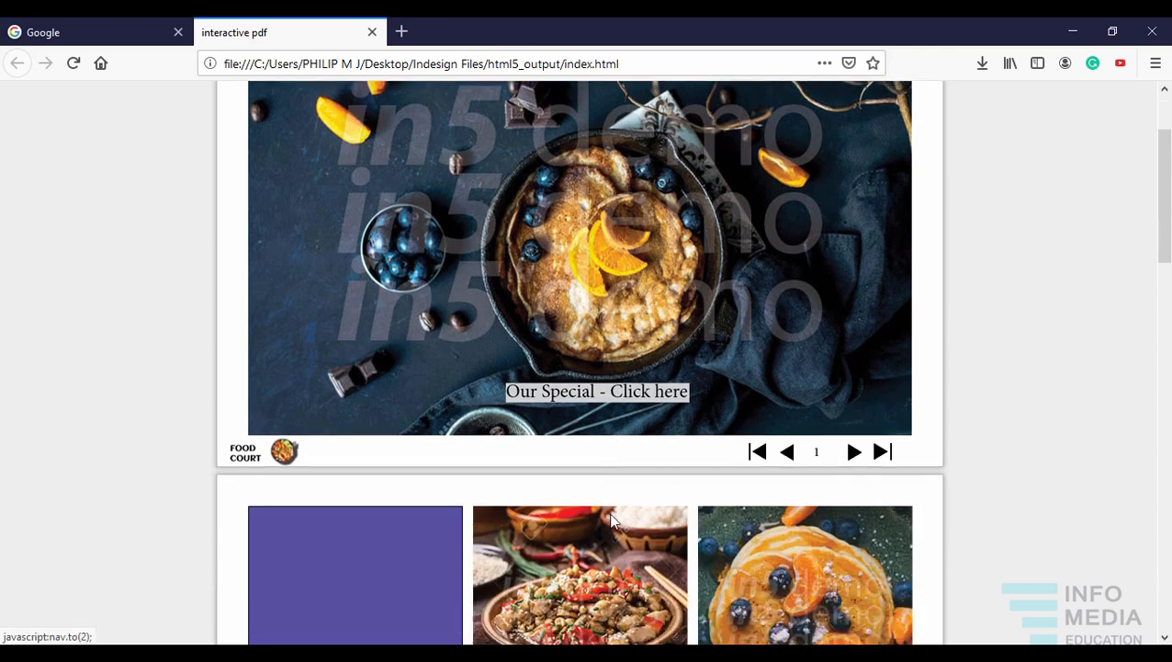
{"action": "scroll", "coordinate": [612, 520], "scroll_direction": "down", "scroll_amount": 6}
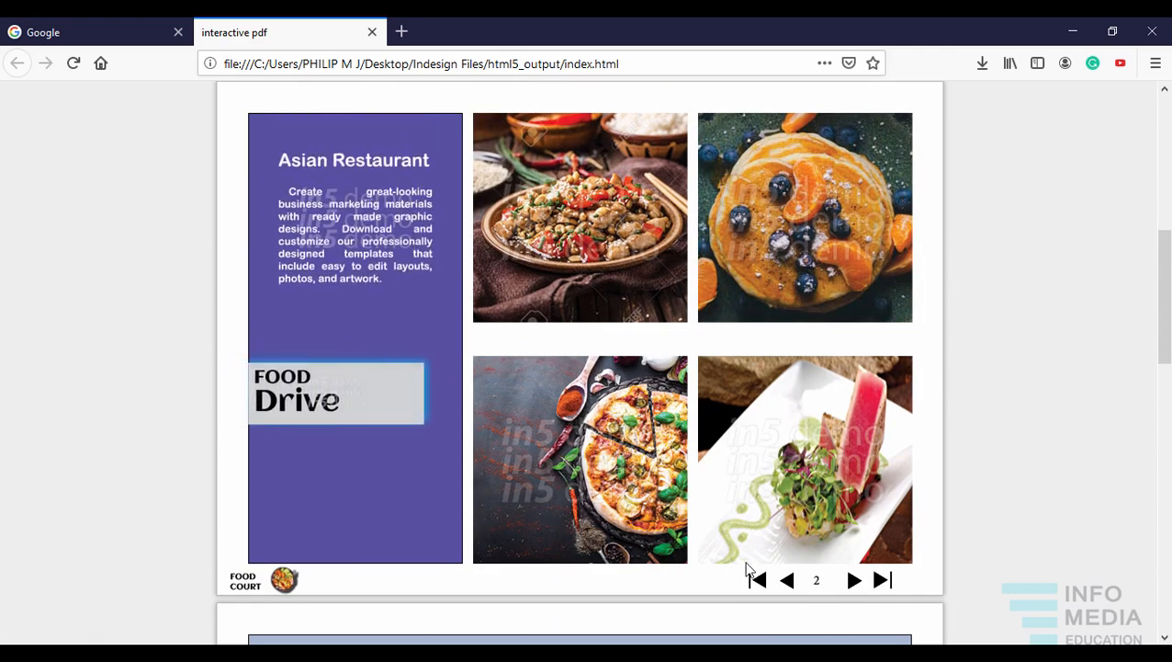
{"action": "left_click", "coordinate": [787, 582]}
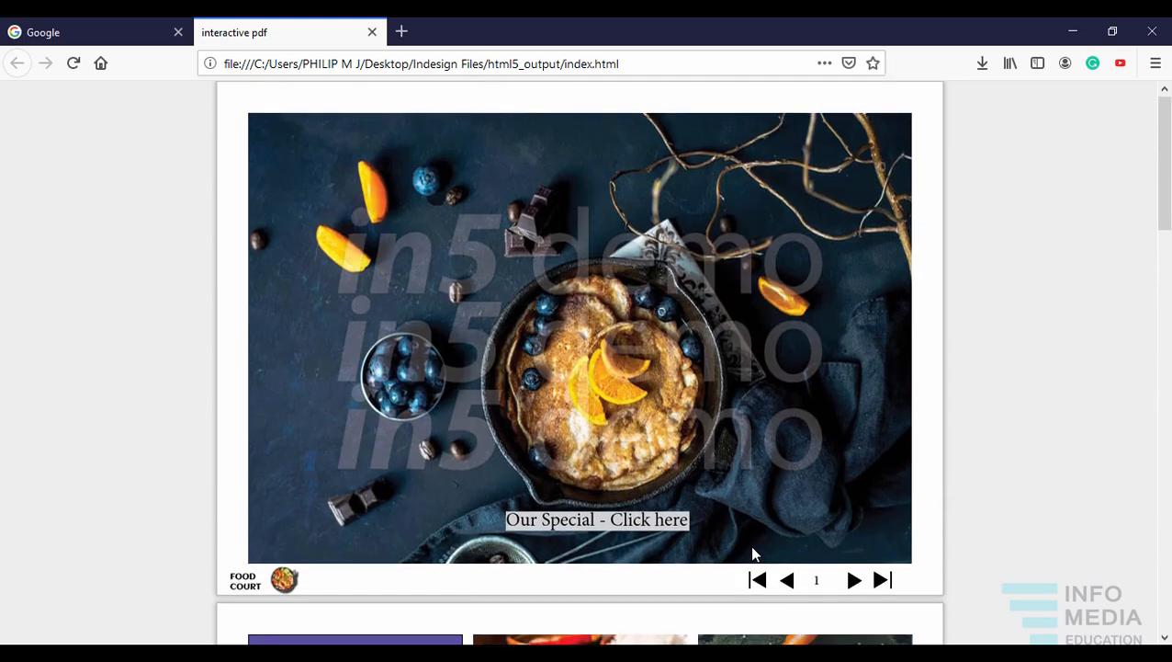
{"action": "left_click", "coordinate": [853, 580]}
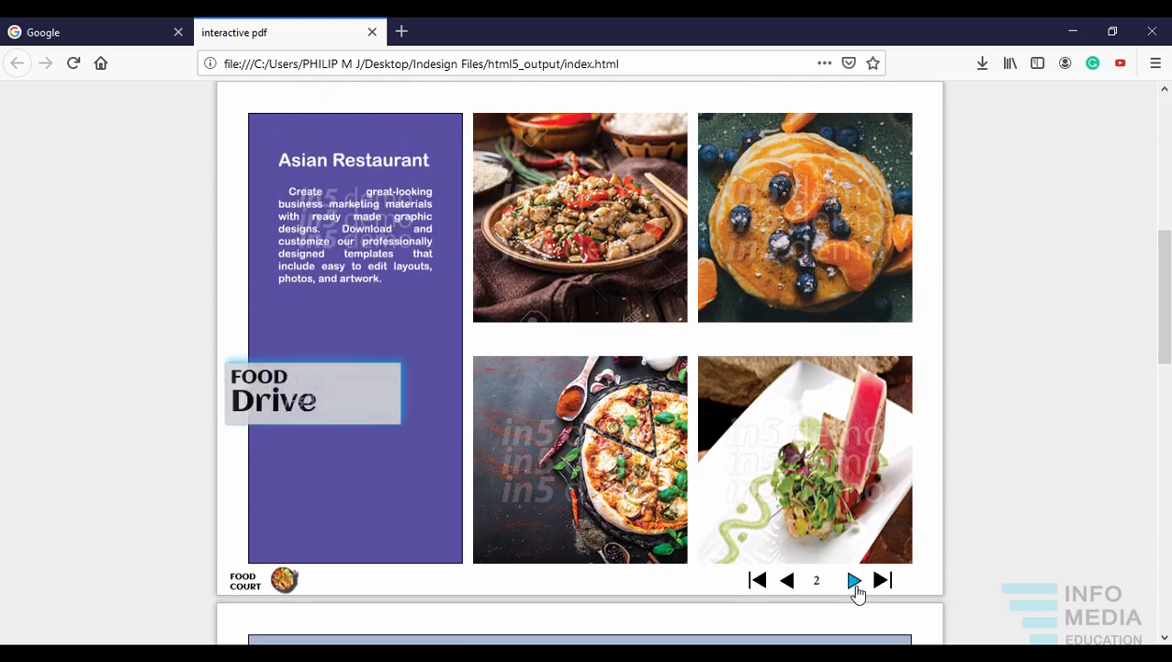
{"action": "left_click", "coordinate": [853, 584]}
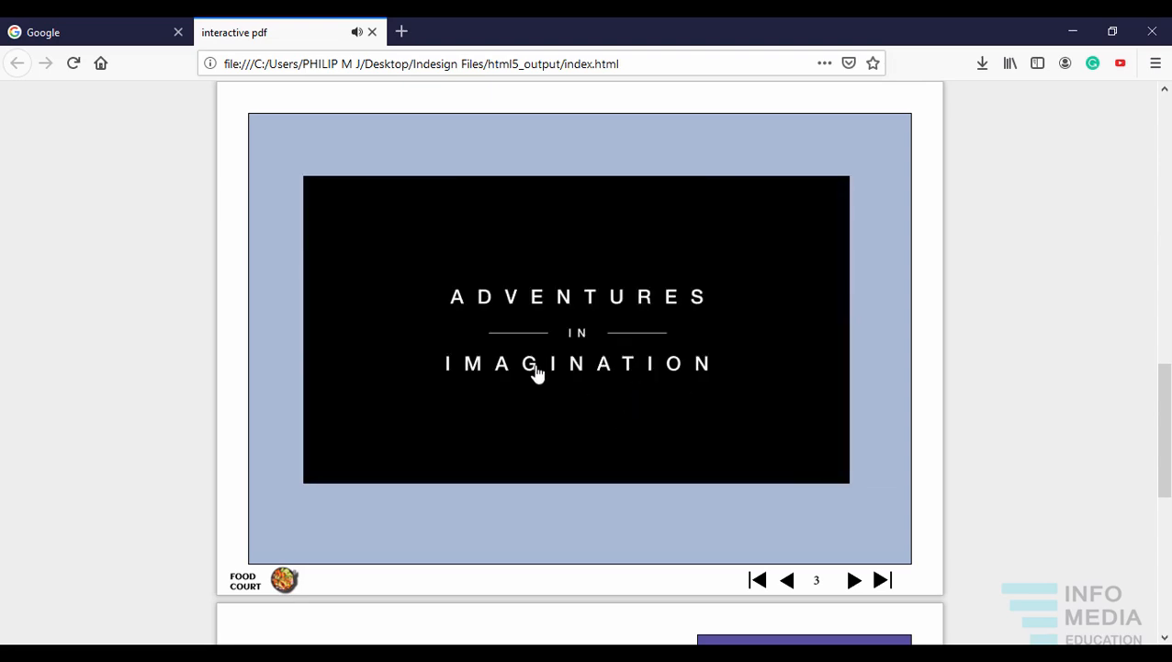
- Test page 4's form with NAME "afhfah", Address "fahfahfah", State "fahahfa", Country "fahfah" and Phone "fah", and return to page 1
{"action": "scroll", "coordinate": [615, 421], "scroll_direction": "down", "scroll_amount": 4}
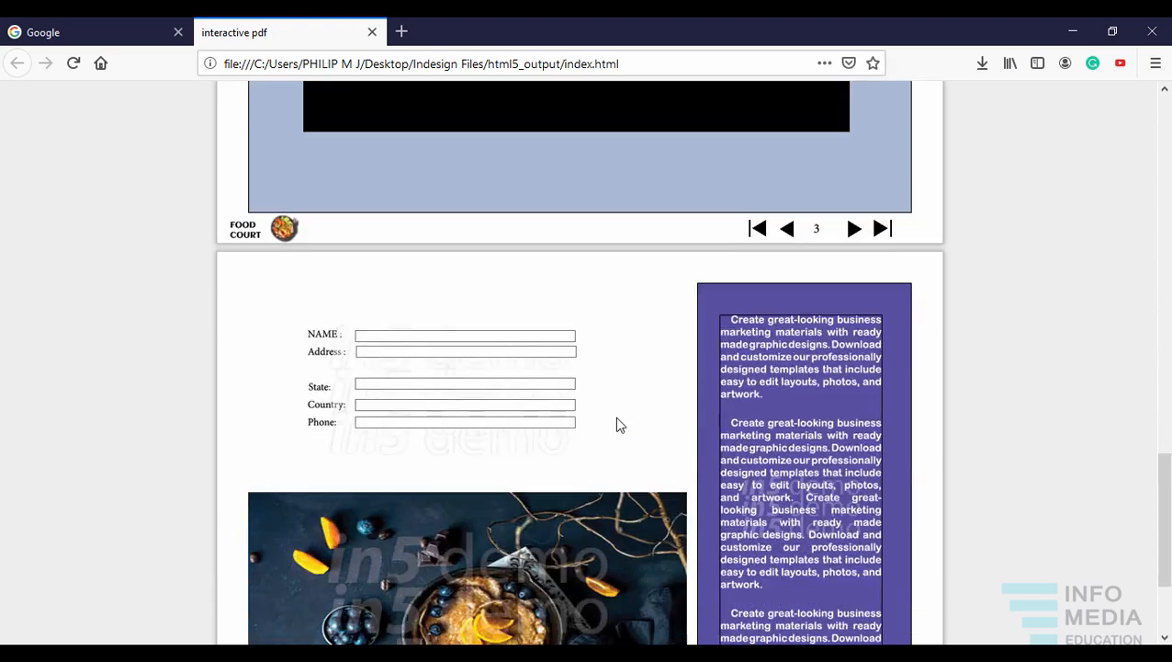
{"action": "left_click", "coordinate": [424, 334]}
{"action": "type", "text": "afhfah"}
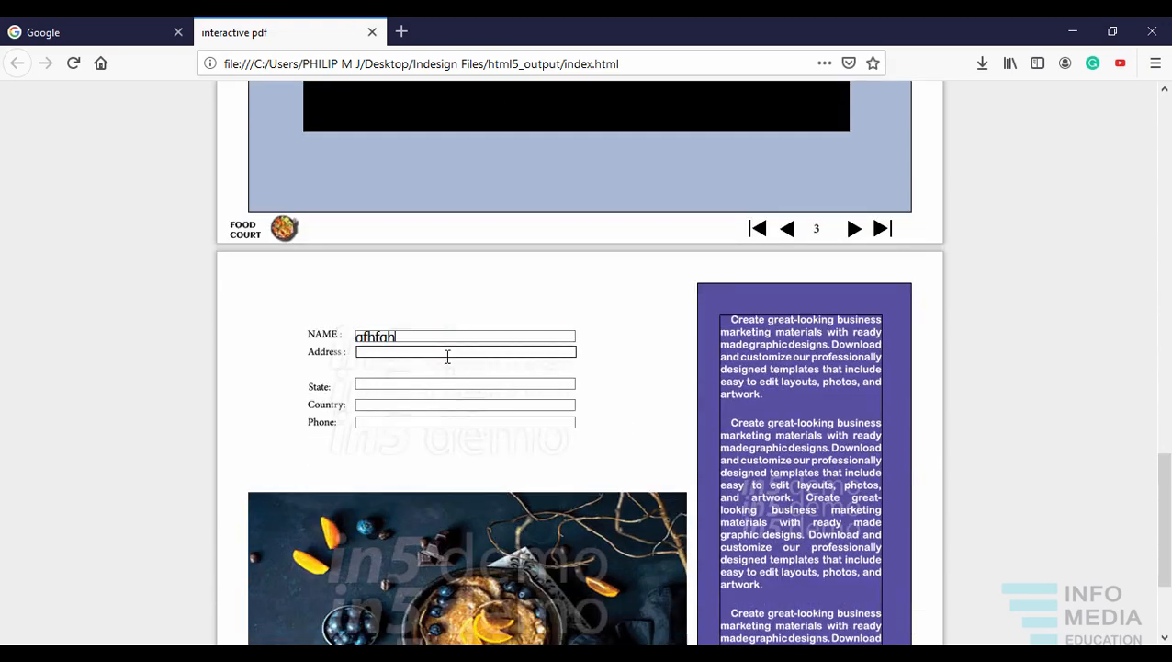
{"action": "left_click", "coordinate": [448, 355]}
{"action": "type", "text": "fahfahfah"}
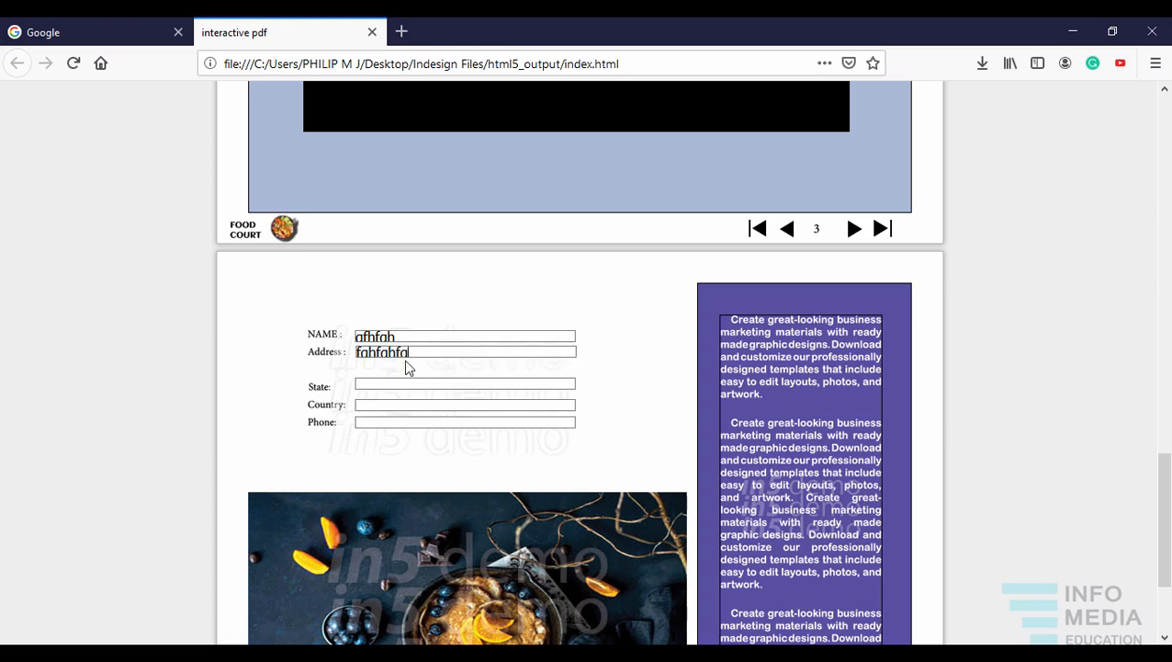
{"action": "left_click", "coordinate": [459, 384]}
{"action": "type", "text": "fahahfa"}
{"action": "left_click", "coordinate": [451, 405]}
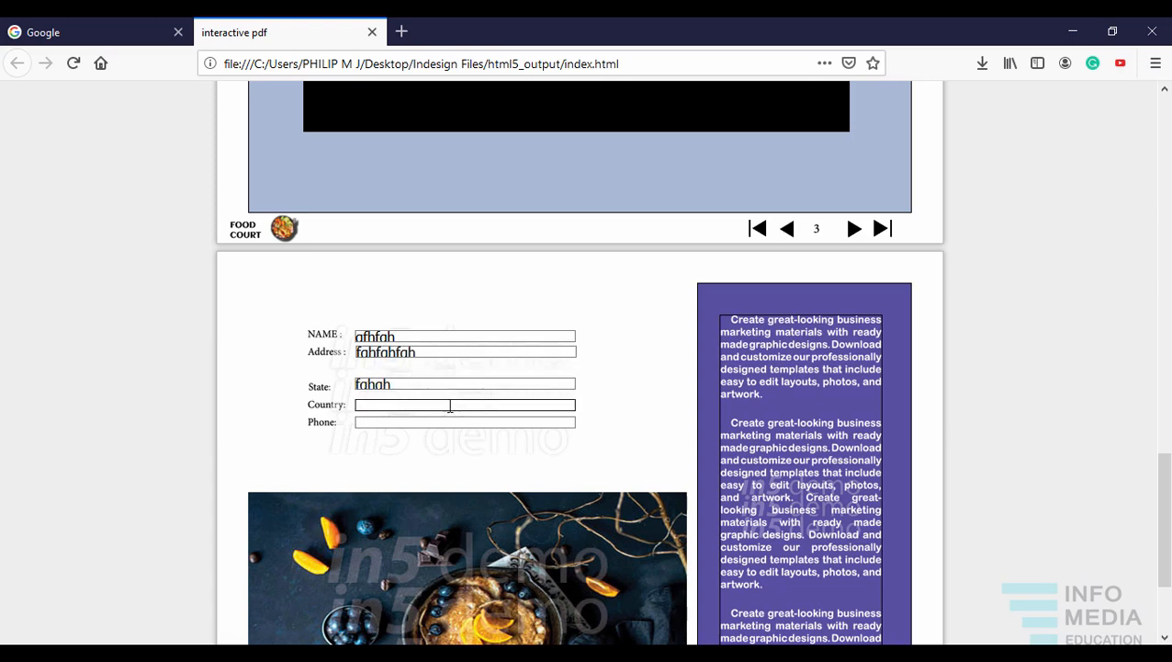
{"action": "type", "text": "fahfah"}
{"action": "left_click", "coordinate": [522, 424]}
{"action": "type", "text": "fah"}
{"action": "scroll", "coordinate": [635, 432], "scroll_direction": "down", "scroll_amount": 3}
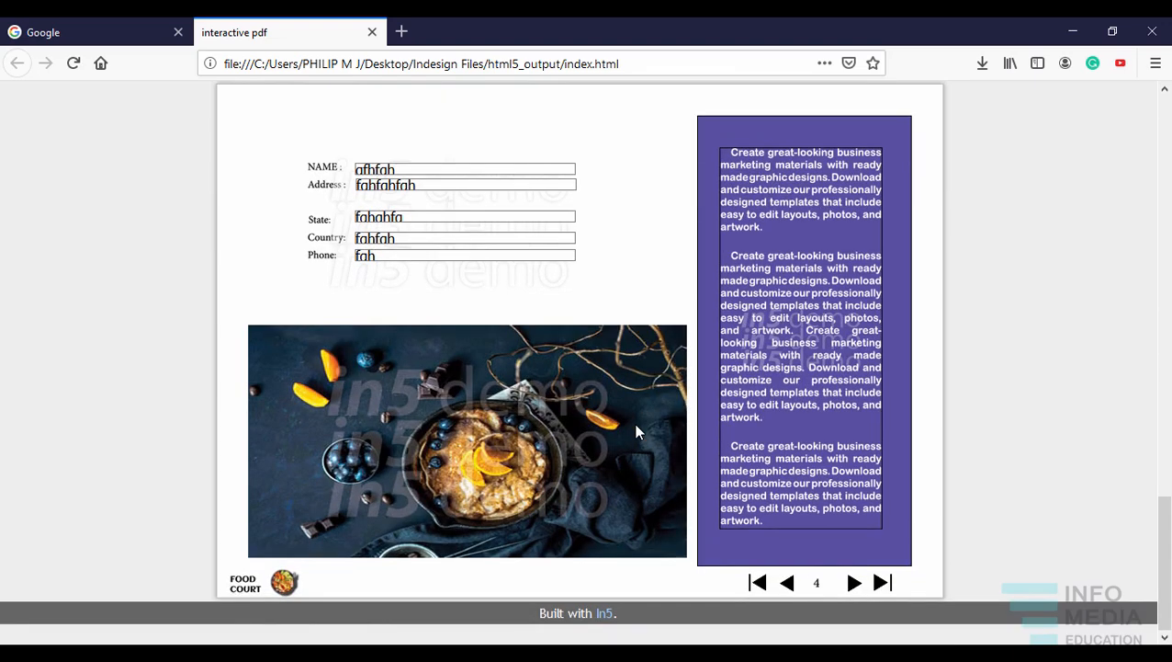
{"action": "scroll", "coordinate": [640, 432], "scroll_direction": "up", "scroll_amount": 20}
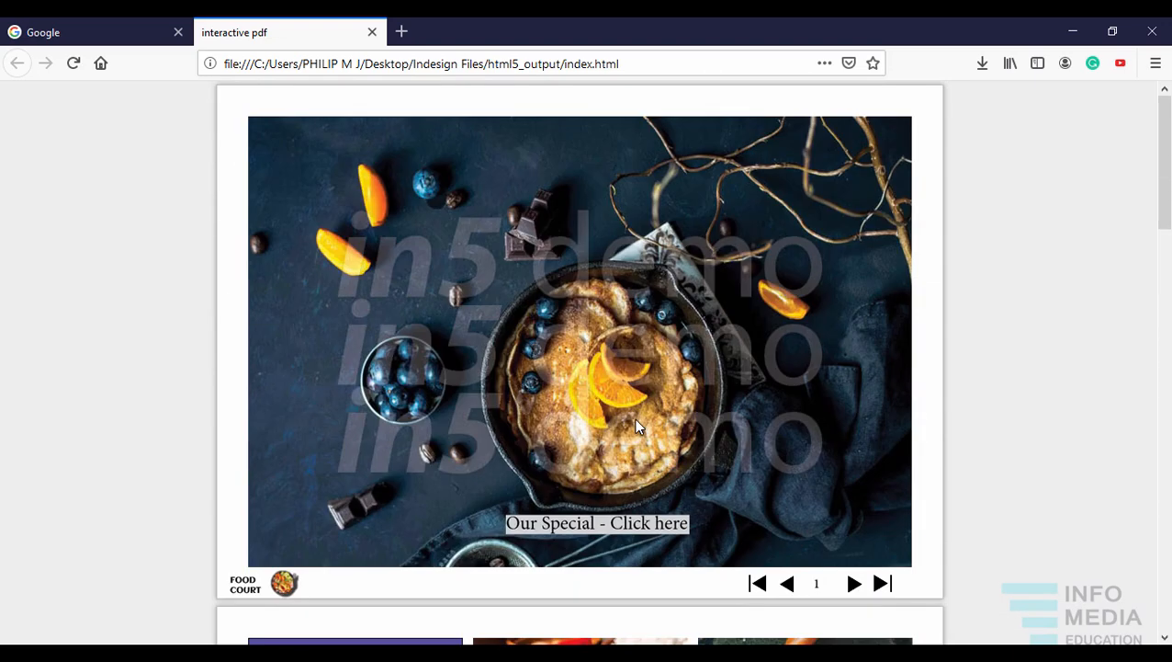